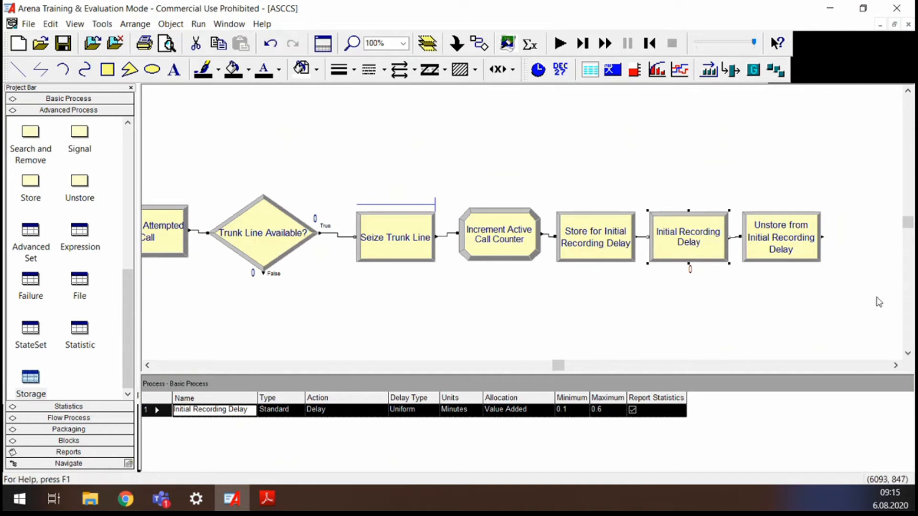
Step: Add a Decide module connected after the Unstore from Initial Recording Delay module
left_click(783, 244)
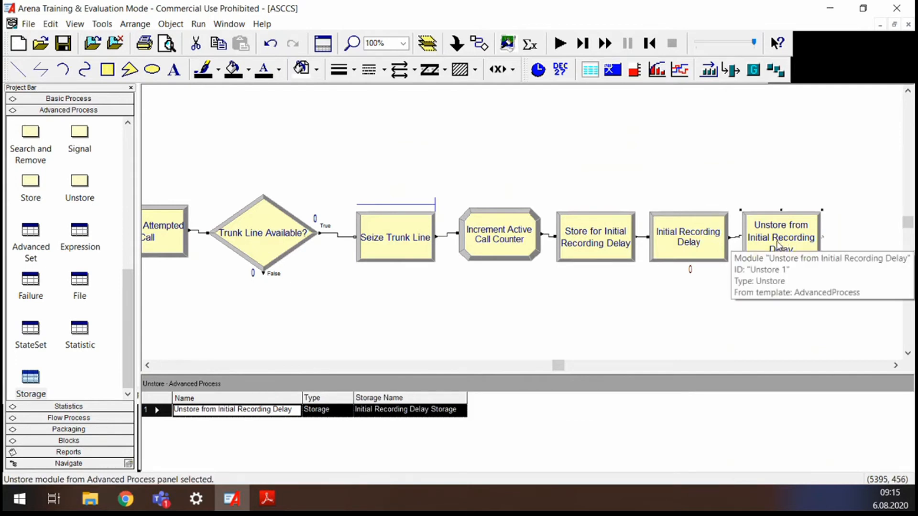
left_click(53, 99)
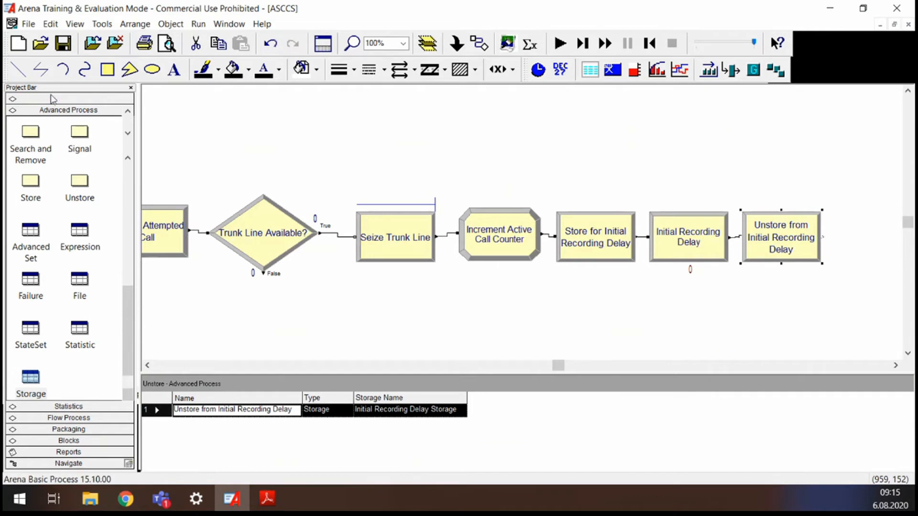
left_click_drag(130, 236, 132, 128)
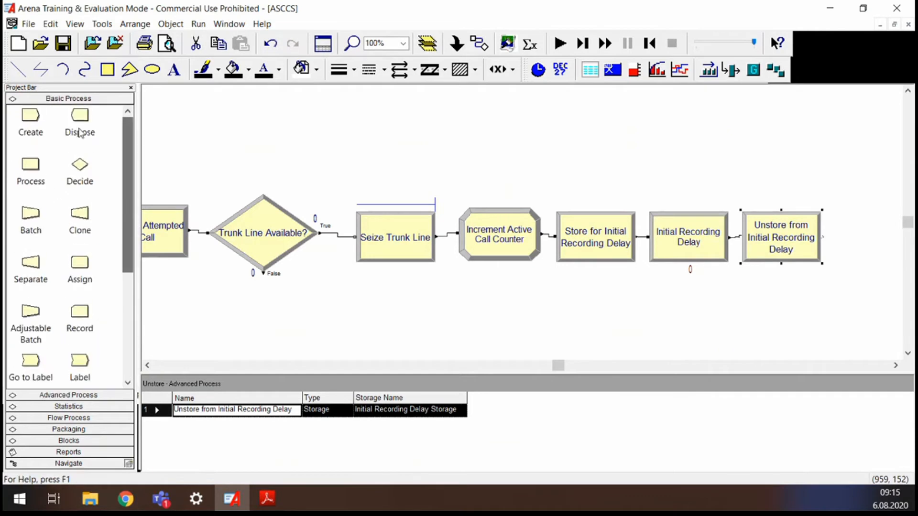
left_click_drag(79, 165, 812, 304)
left_click_drag(564, 365, 581, 365)
left_click(544, 241)
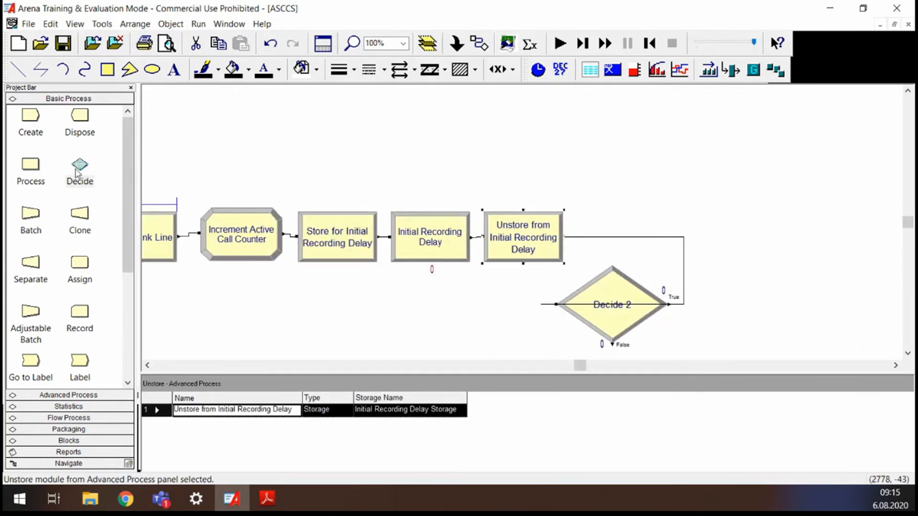
left_click_drag(613, 334, 755, 332)
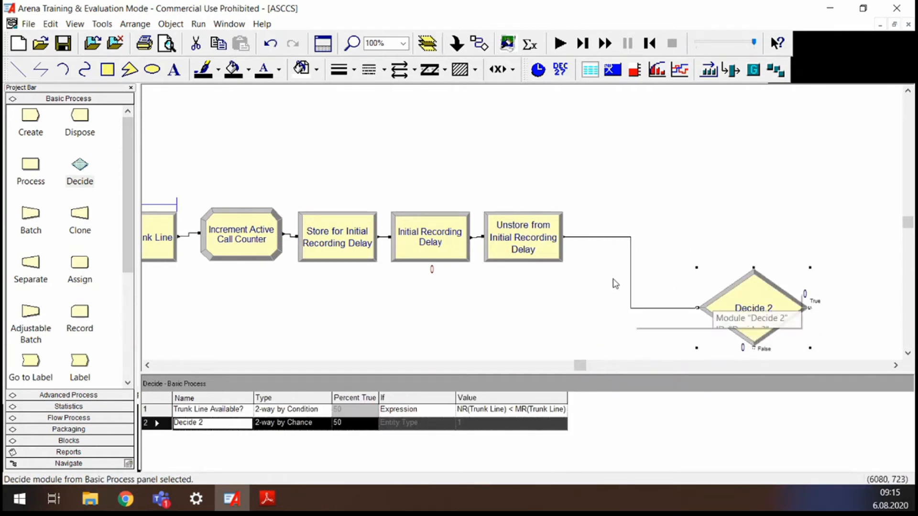
Step: Move the new Decide module below the beginning of the flowchart to start a second row
key("minus")
key("minus")
key("minus")
left_click_drag(593, 254, 241, 330)
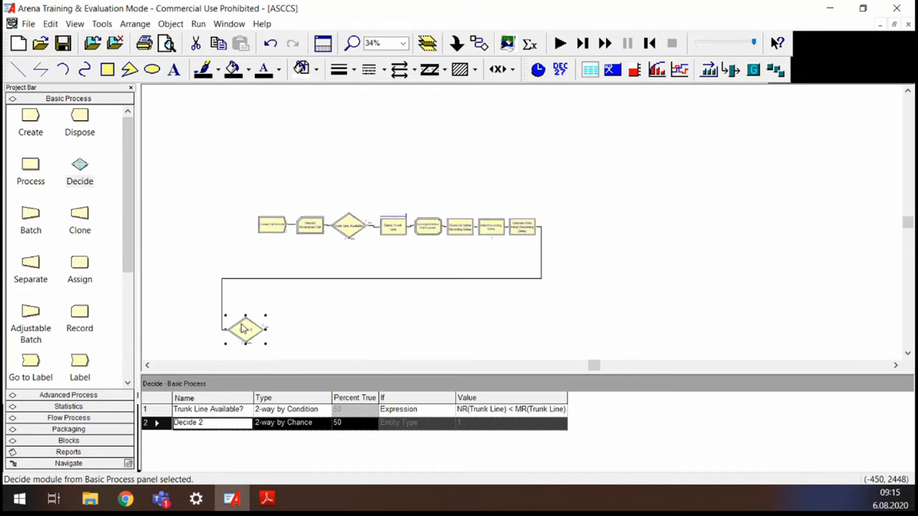
Step: Rename the new Decide module as "Determine Call Type" and set its type to N-way by Chance
key("plus")
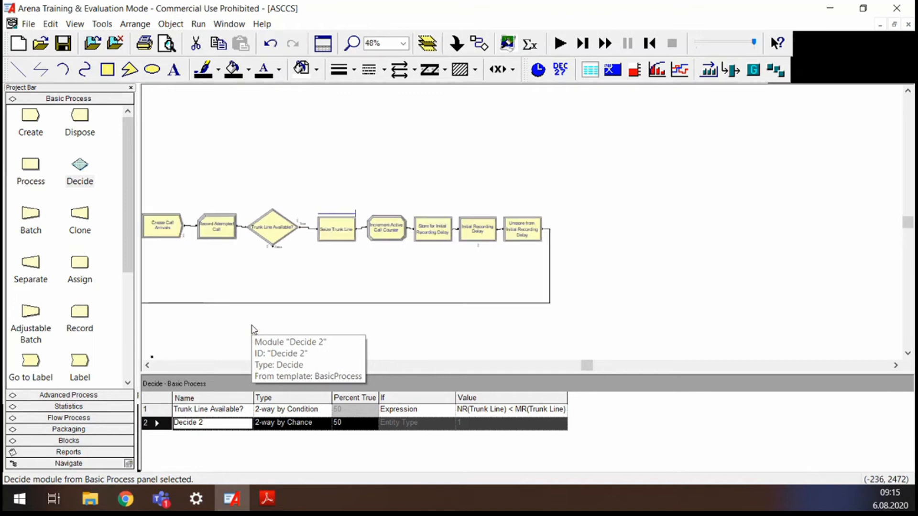
key("plus")
left_click_drag(586, 366, 543, 367)
scroll(357, 328, "down", 5)
key("plus")
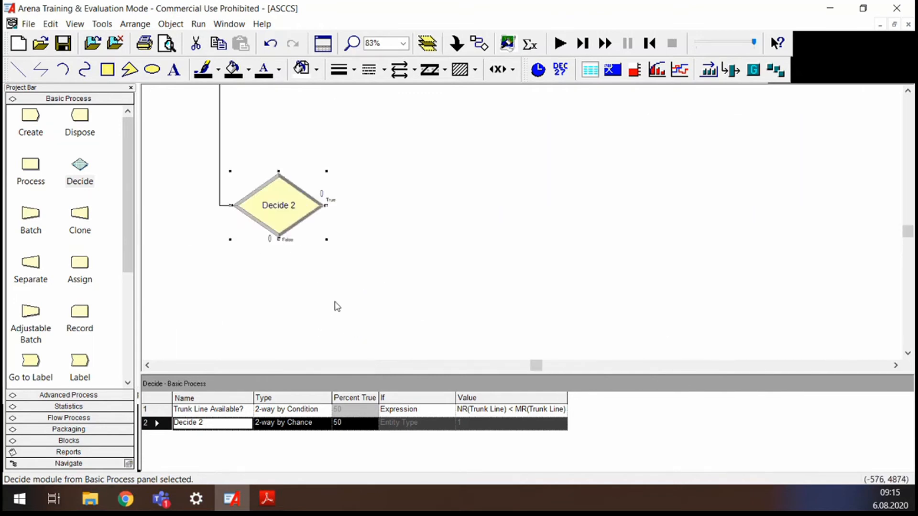
key("plus")
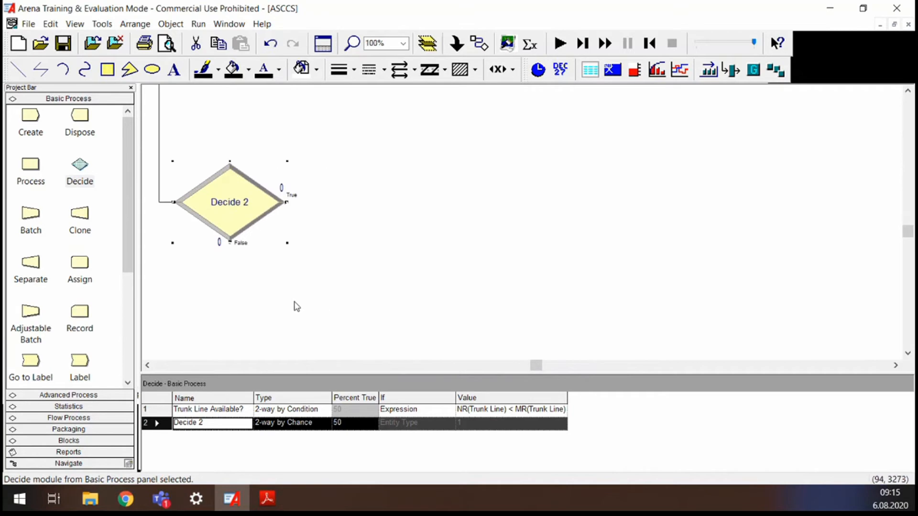
double_click(261, 243)
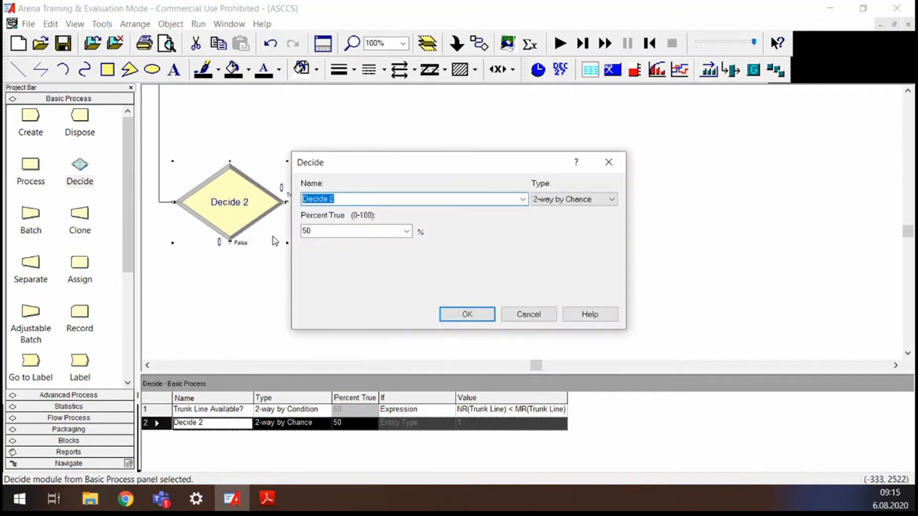
type("Determine Call Type")
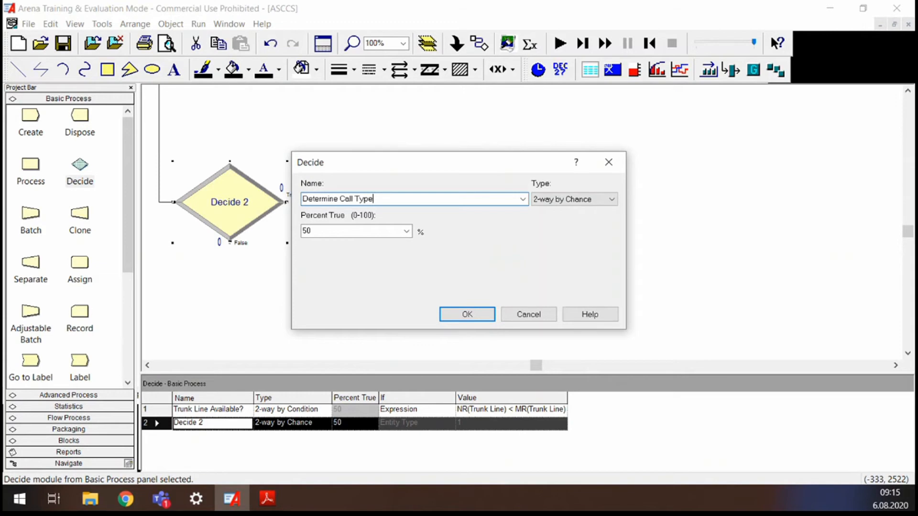
left_click(564, 200)
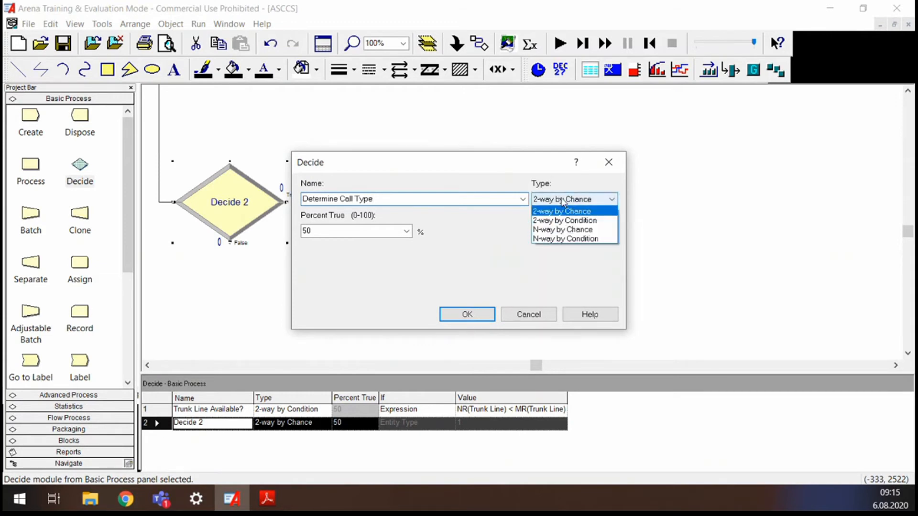
left_click(558, 233)
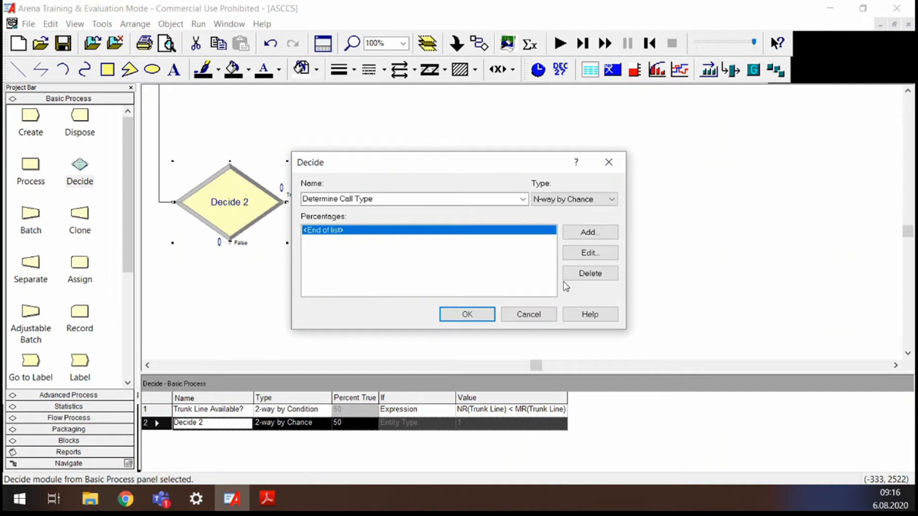
Step: Check the call type shares in the Adobe Reader problem text and add 76 and 16 percent branches to the Decide module
left_click(267, 502)
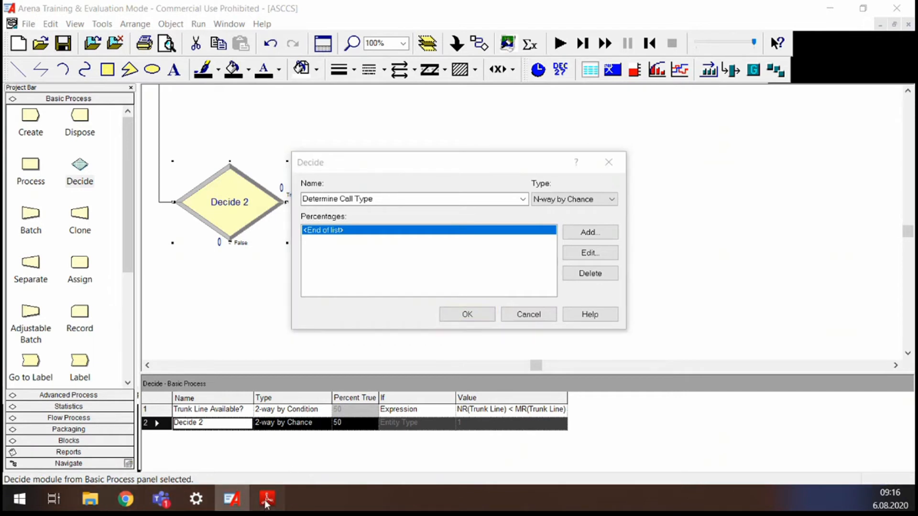
scroll(443, 296, "up", 10)
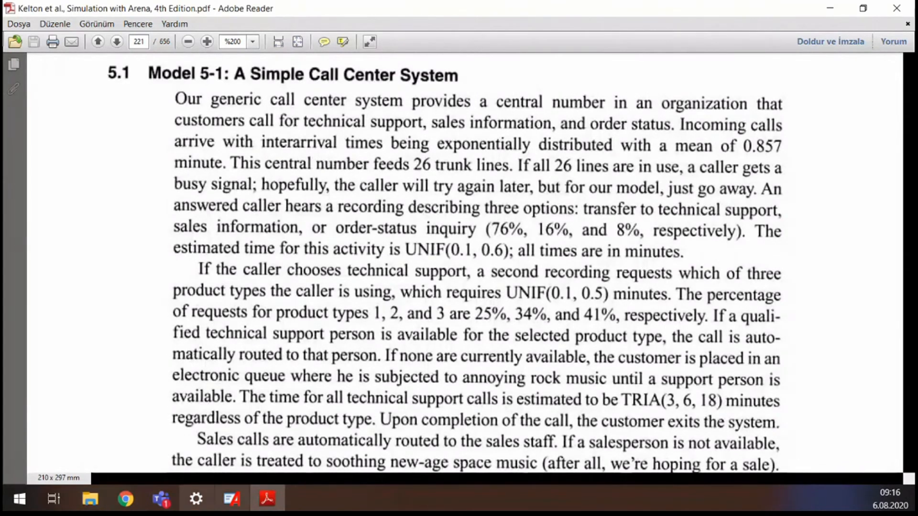
left_click(230, 500)
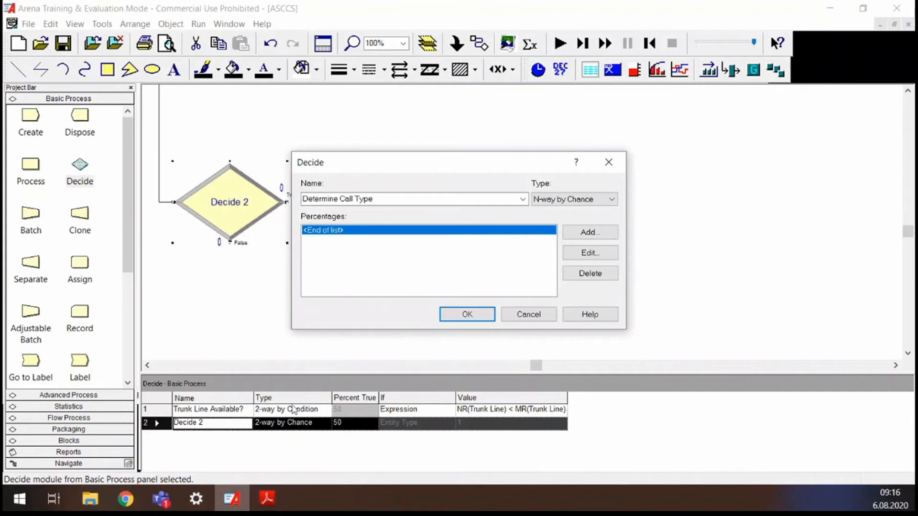
left_click(589, 232)
type("76")
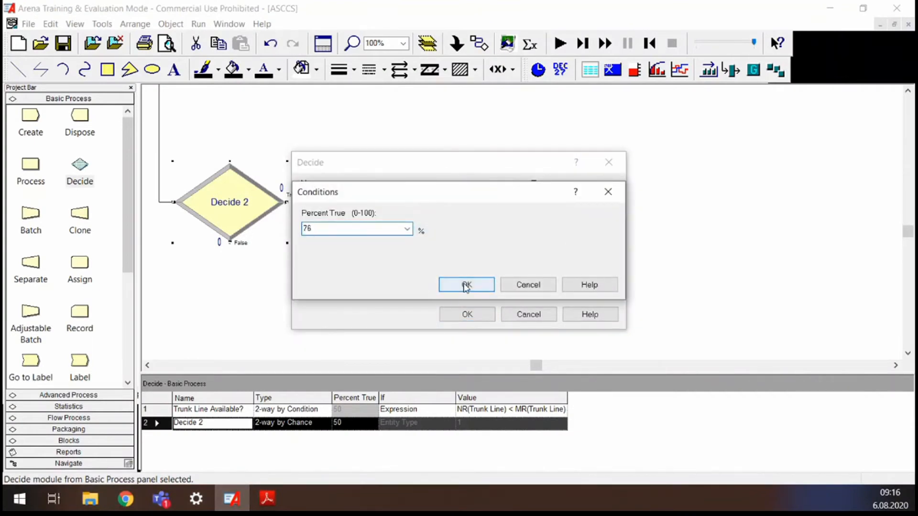
left_click(465, 285)
left_click(584, 232)
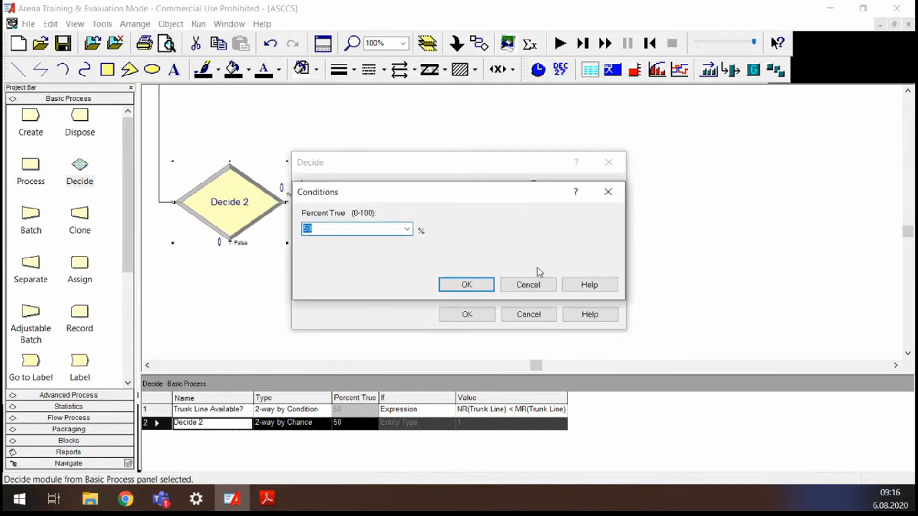
type("16")
left_click(475, 288)
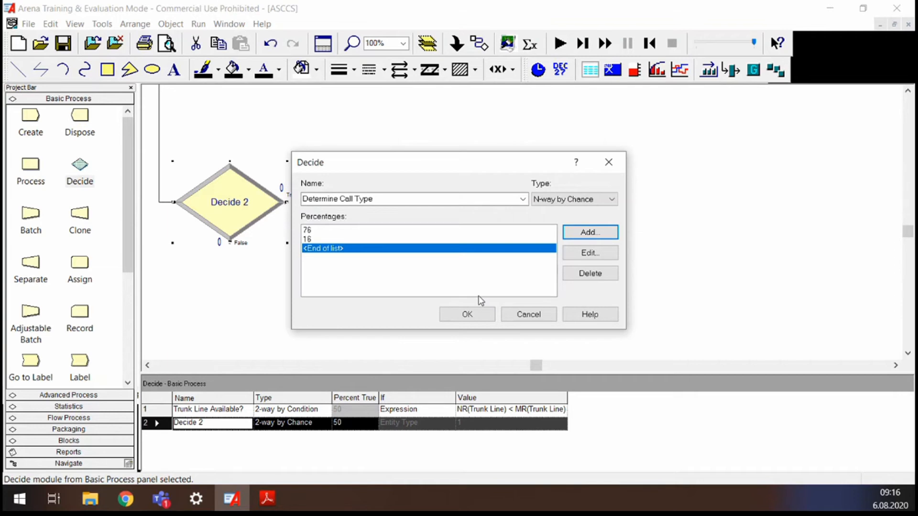
left_click(467, 314)
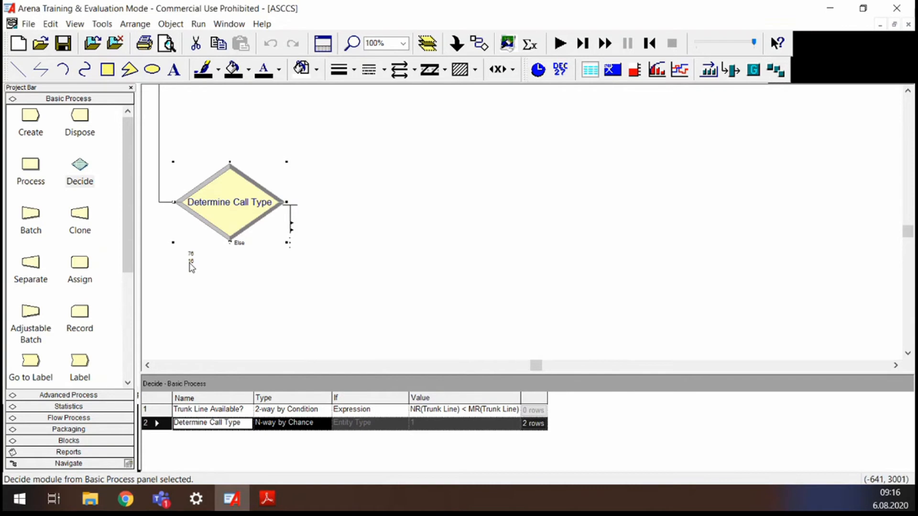
Step: Move the 76 and 16 percentage labels beside the exit points of the Determine Call Type module
key("plus")
key("plus")
left_click_drag(542, 367, 521, 372)
key("plus")
key("plus")
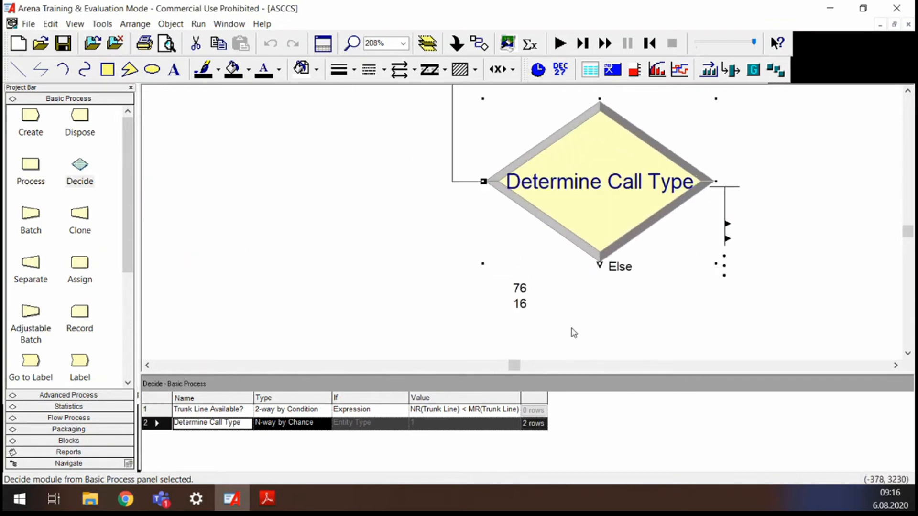
left_click(726, 223)
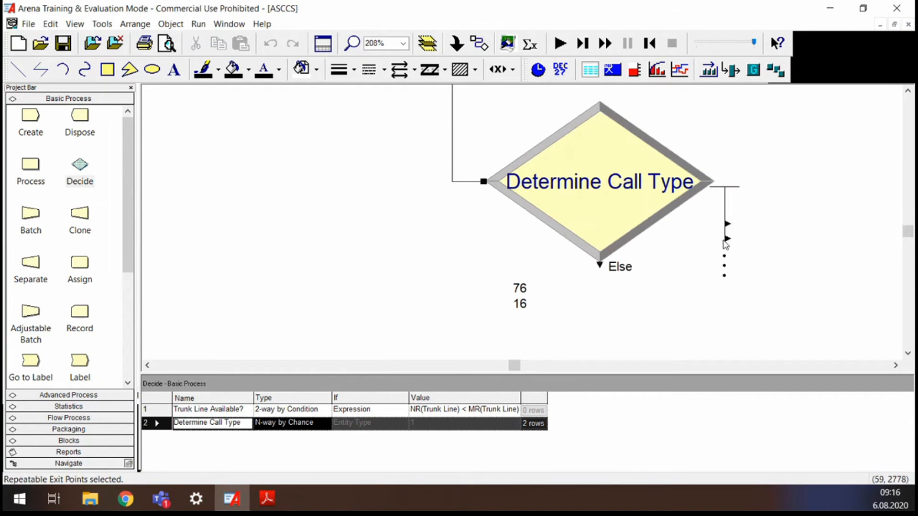
left_click(620, 214)
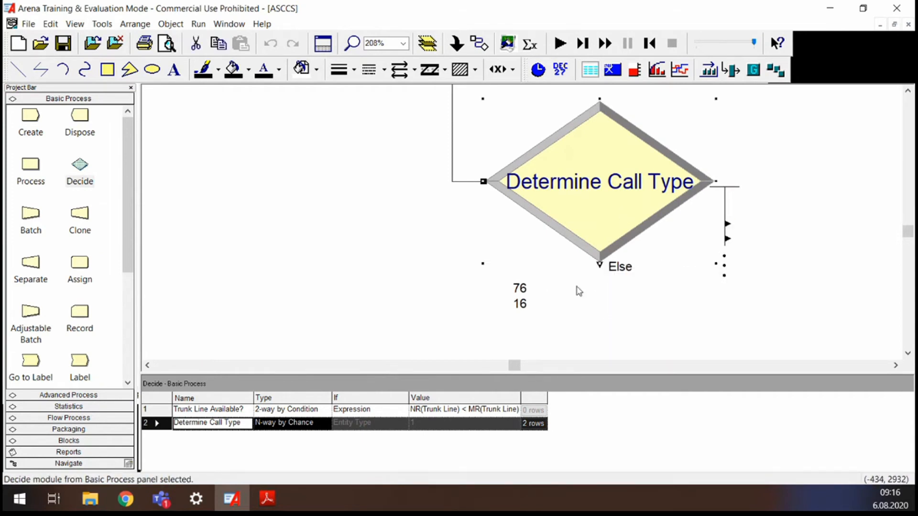
left_click_drag(524, 292, 715, 229)
left_click(736, 233)
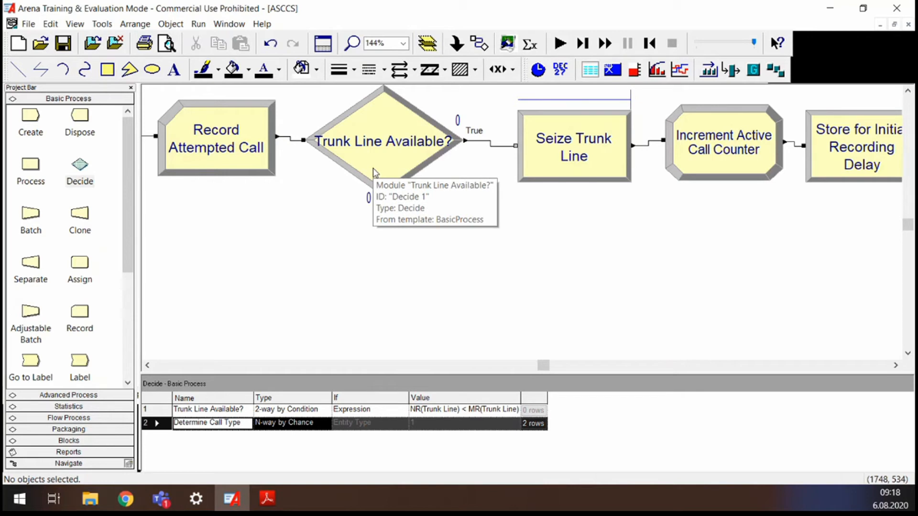
Step: Connect a new Record module to the False exit of Trunk Line Available? and name it "Record Rejected Calls"
left_click(375, 173)
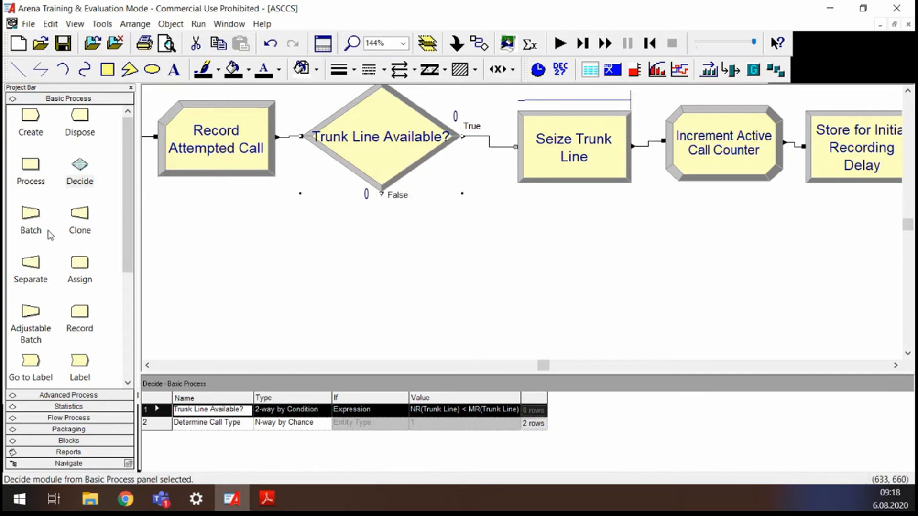
left_click_drag(80, 312, 368, 282)
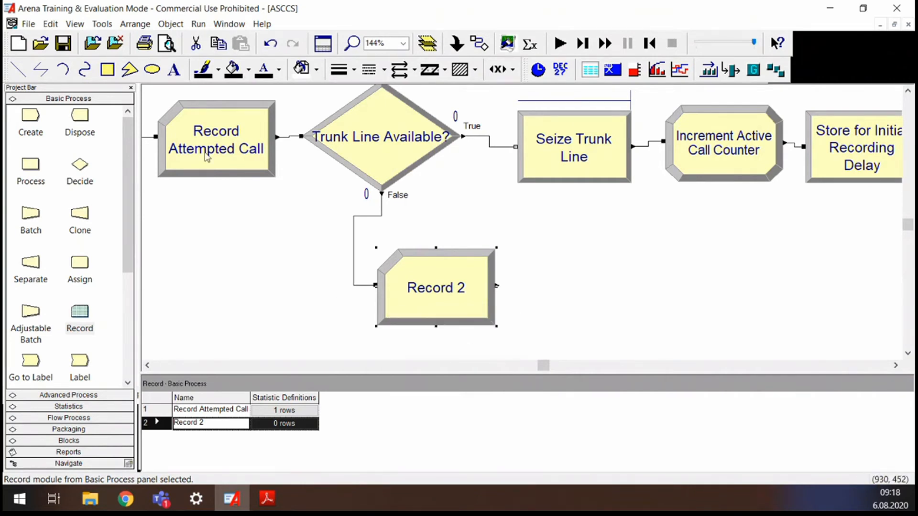
double_click(438, 292)
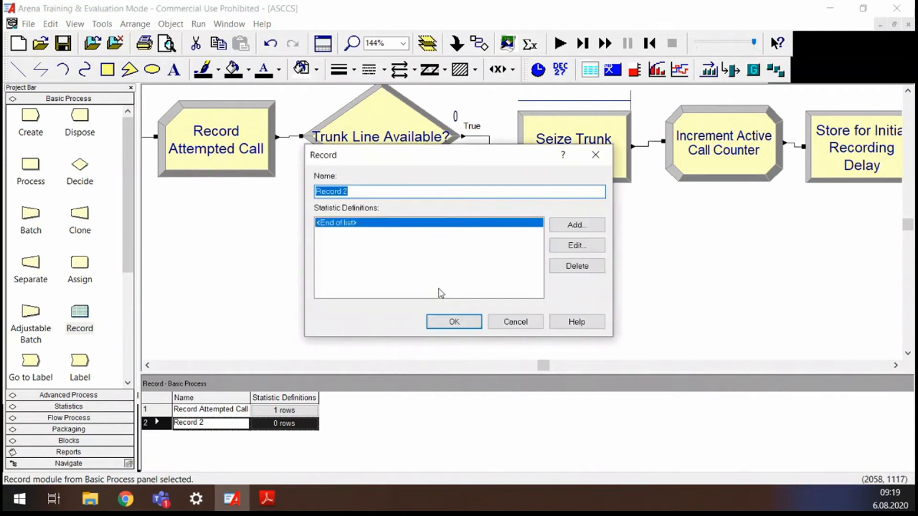
left_click(377, 191)
key("BackSpace")
type("Rejected Calls")
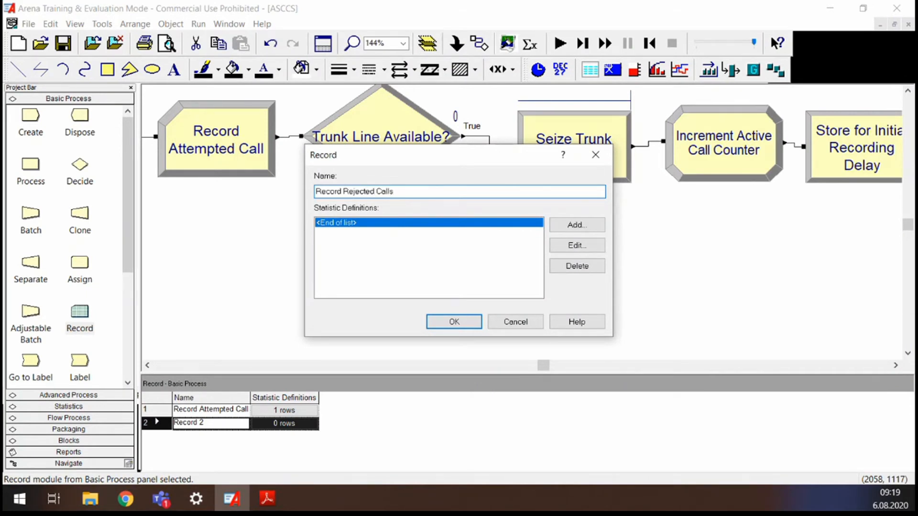
Step: Add a Count statistic to the Record Rejected Calls module with the counter name "Rejected Calls"
left_click(579, 225)
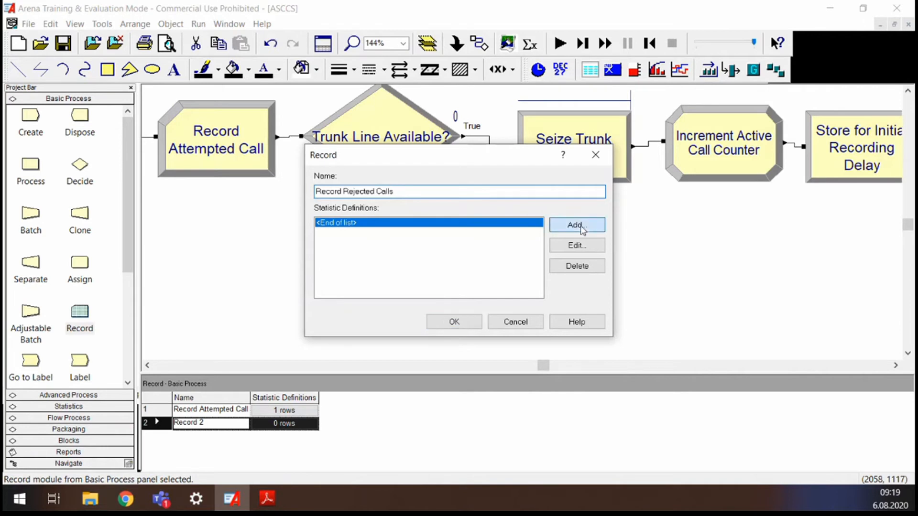
left_click(368, 193)
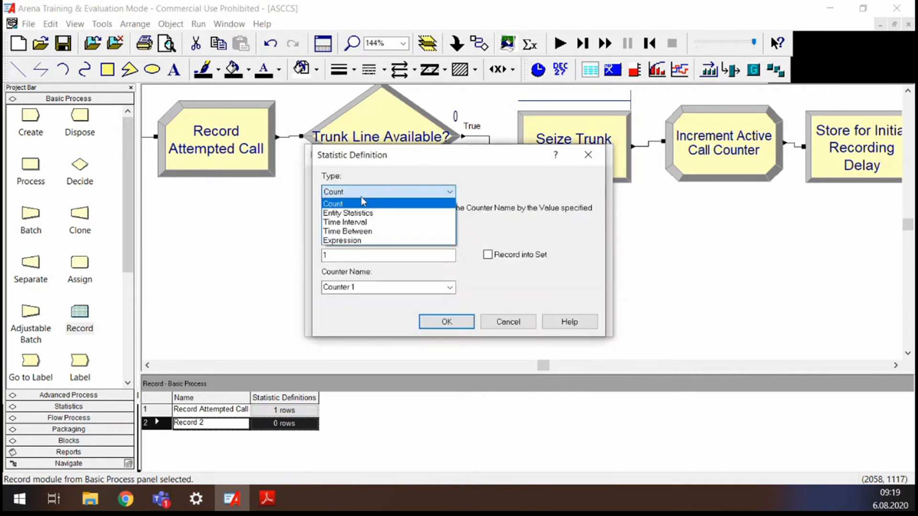
left_click(350, 203)
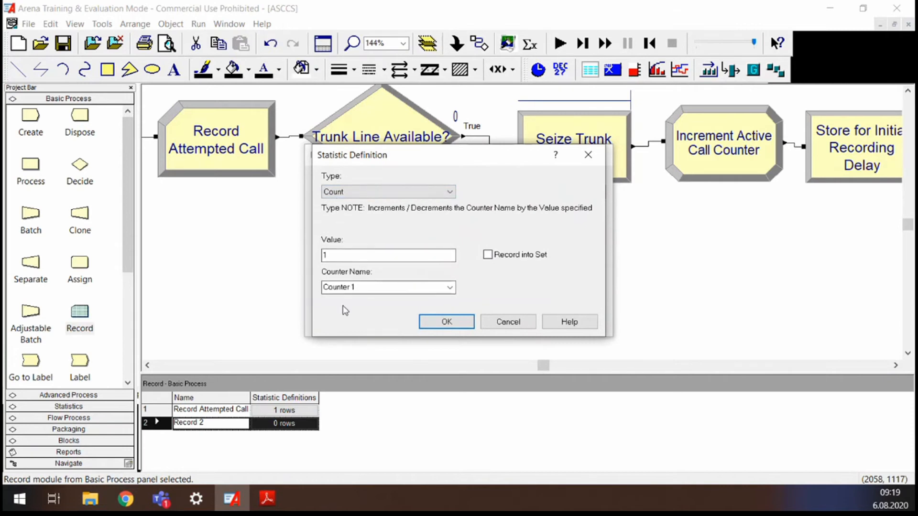
left_click(373, 288)
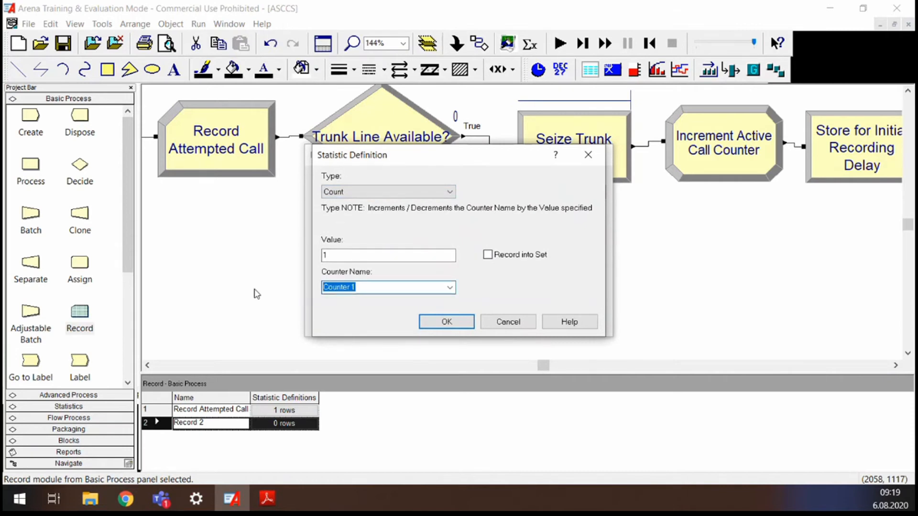
key("BackSpace")
type("Rejected Calls")
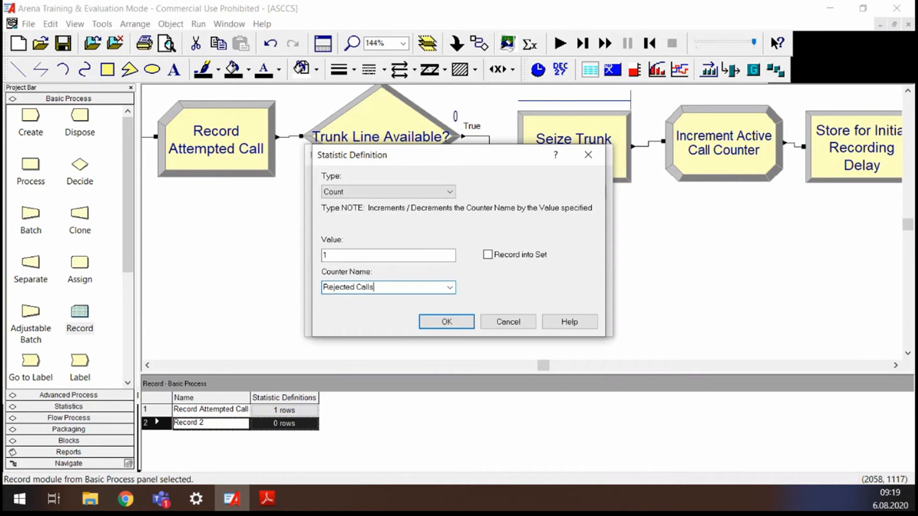
left_click(456, 327)
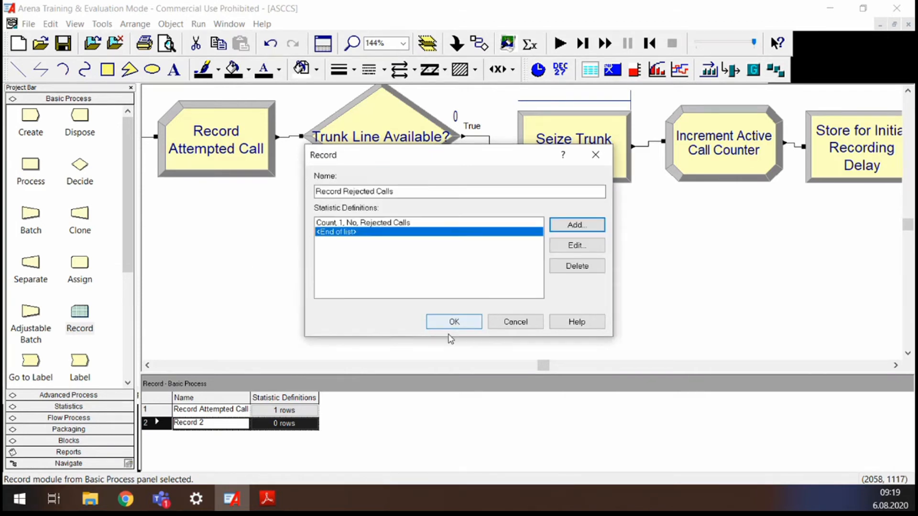
left_click(444, 325)
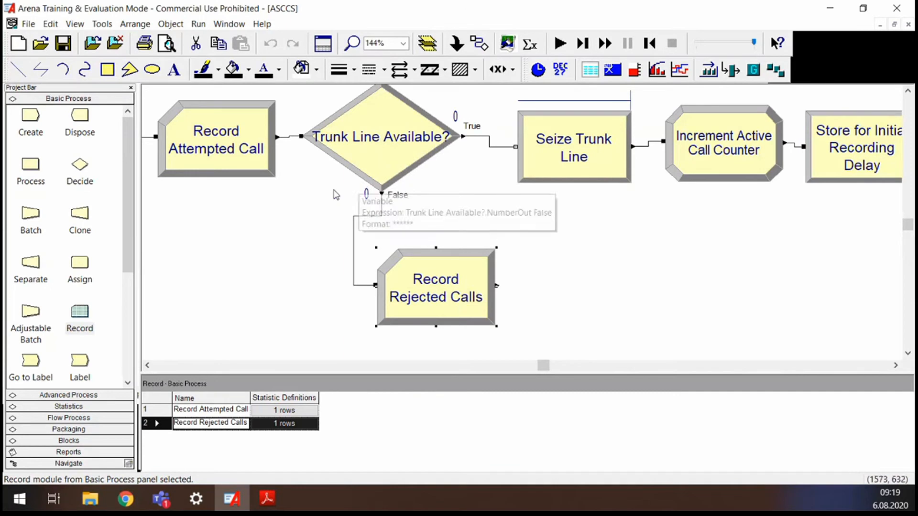
Step: Add a Dispose module after Record Rejected Calls and name it "Disposal of Rejected Call"
left_click_drag(80, 116, 555, 286)
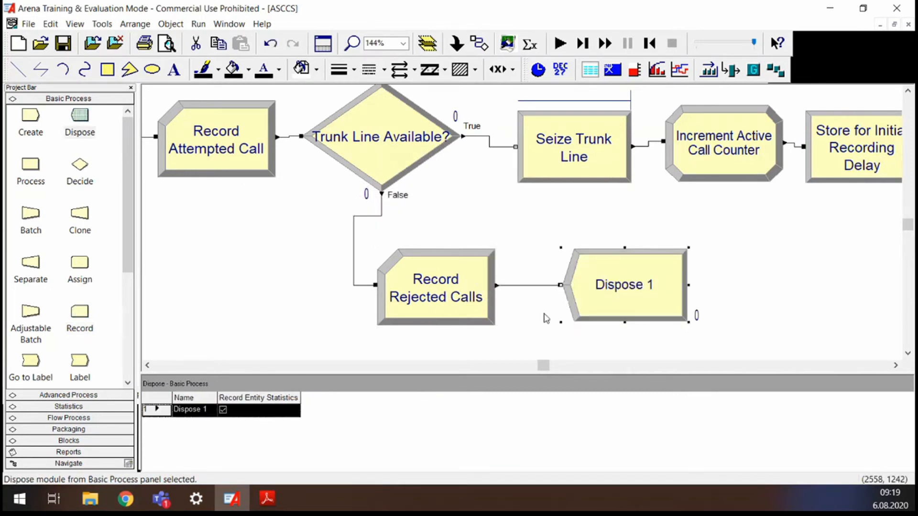
double_click(623, 293)
key("BackSpace")
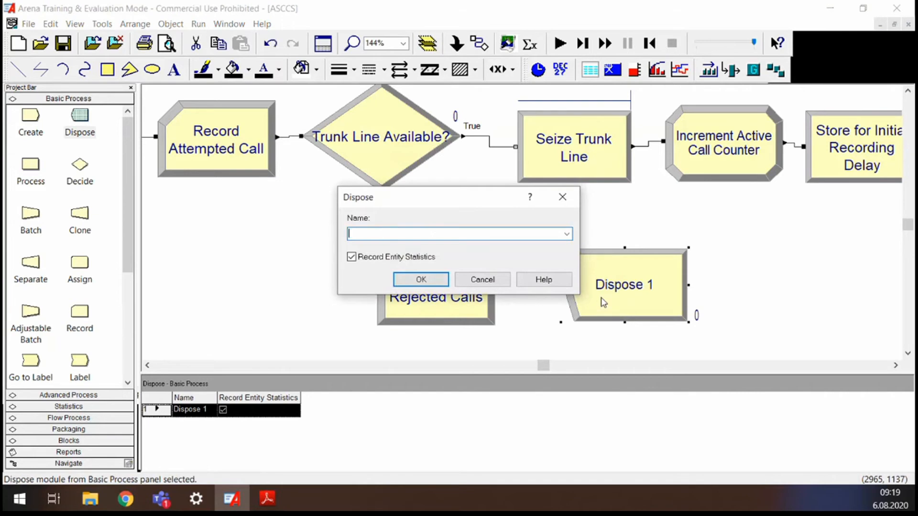
type("Disposal of Rejected ")
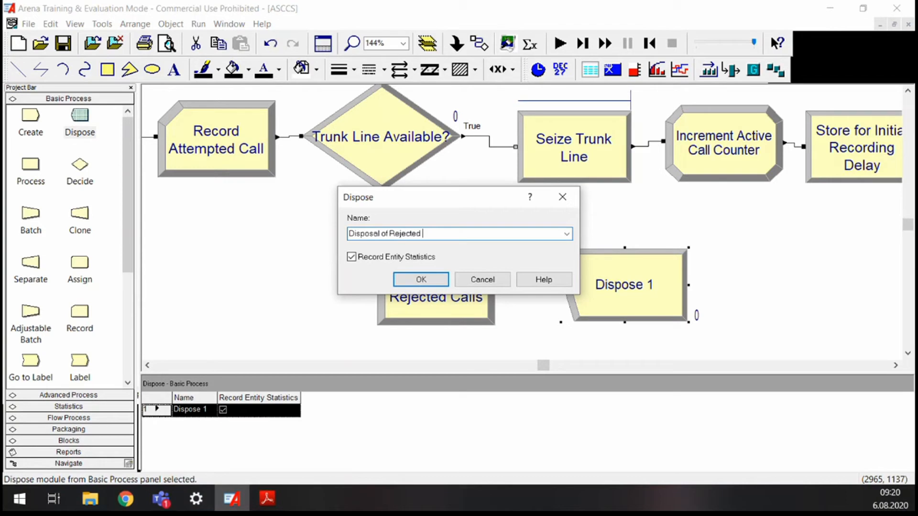
type("Xall")
key("BackSpace")
key("BackSpace")
key("BackSpace")
key("BackSpace")
type("Call")
left_click(415, 284)
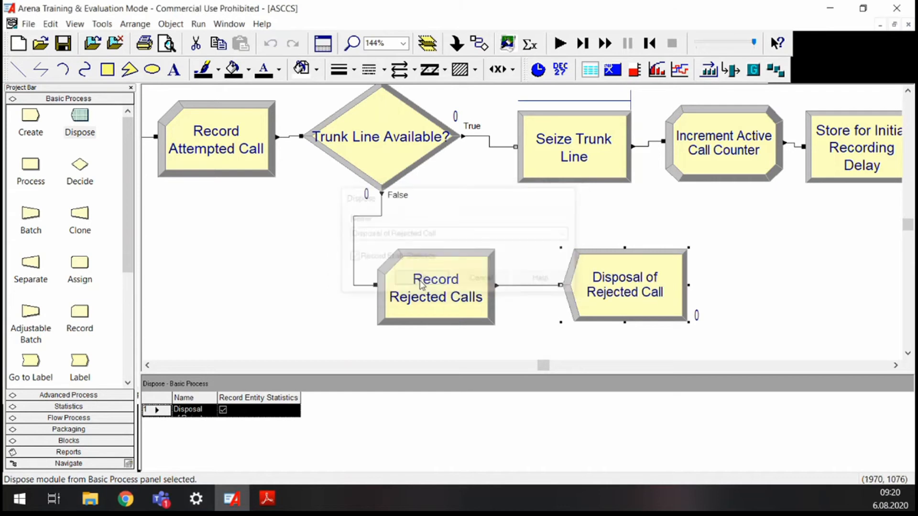
Step: Rename the Record module on the False branch of Trunk Line Available? as "Record Rejected Call"
double_click(411, 300)
left_click(415, 192)
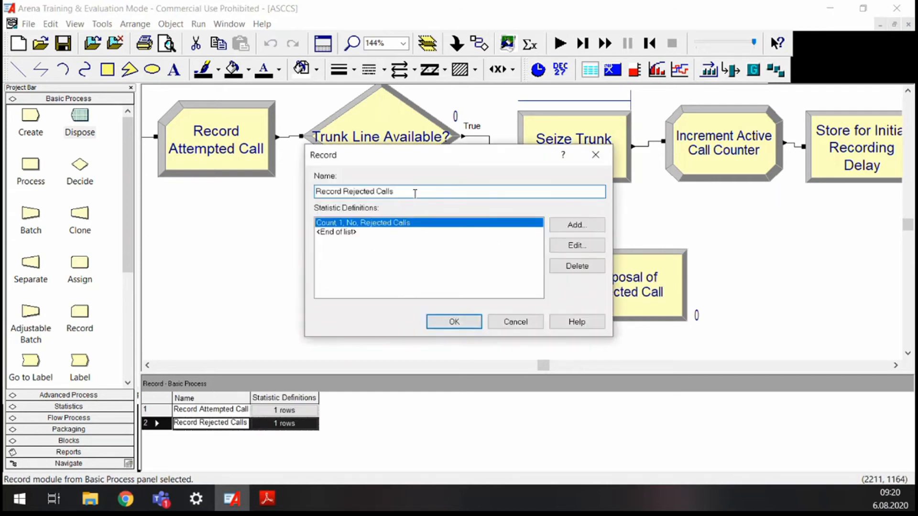
key("BackSpace")
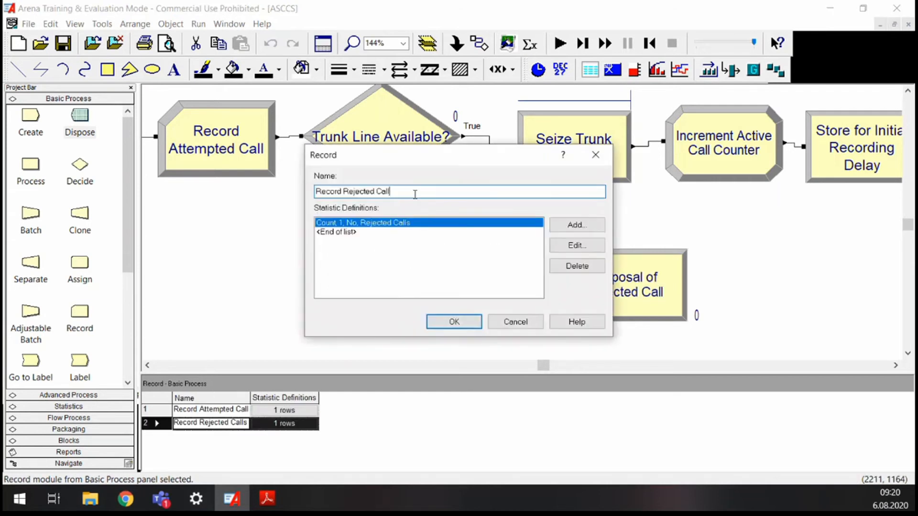
left_click(435, 321)
Step: Switch to Adobe Reader and examine the technical support call requirements in the problem text, returning to the Arena model
scroll(583, 305, "down", 4)
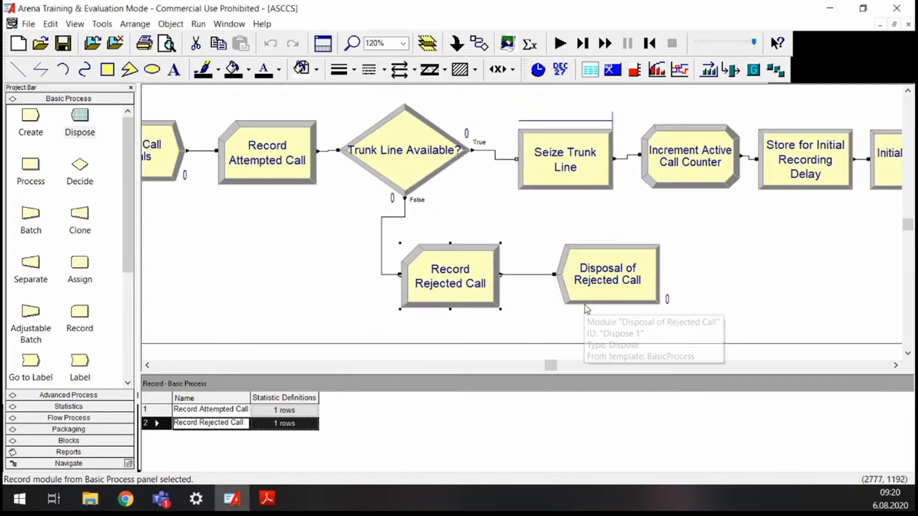
scroll(309, 310, "down", 2)
scroll(330, 297, "up", 3)
scroll(247, 321, "up", 1)
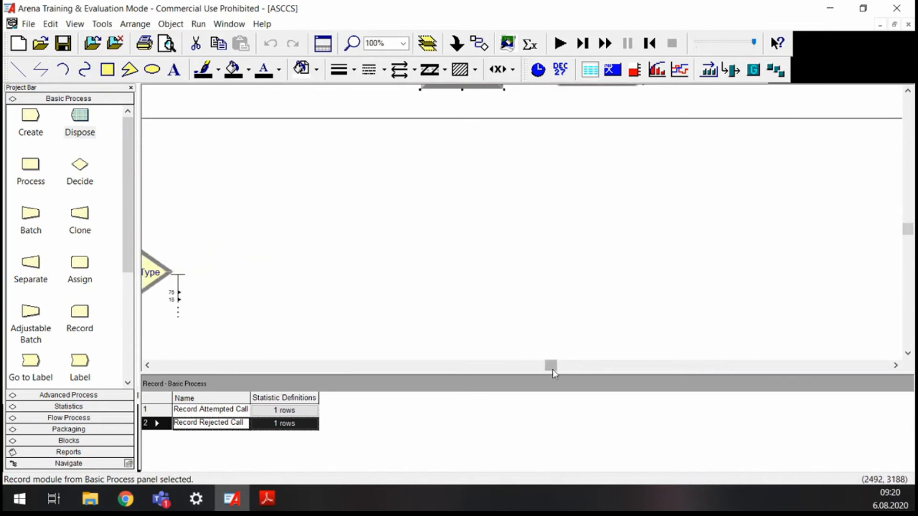
left_click_drag(553, 367, 537, 366)
scroll(402, 330, "up", 2)
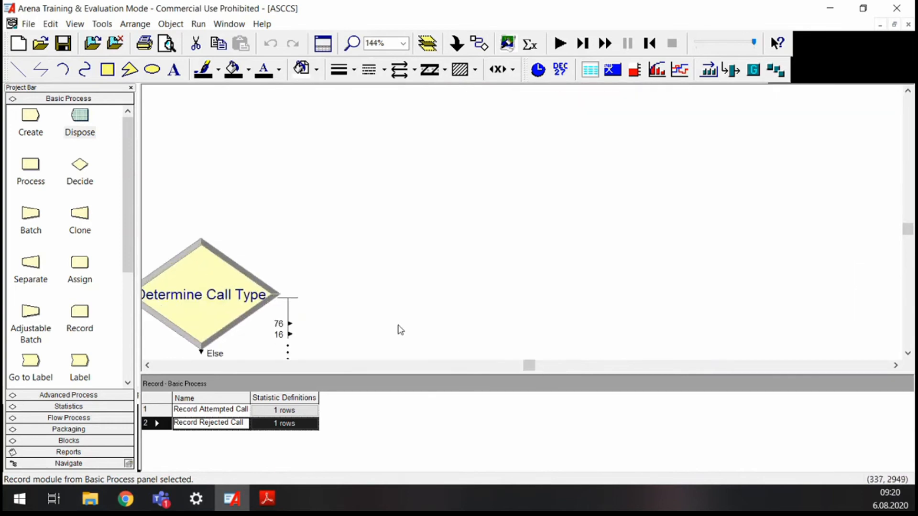
scroll(314, 317, "down", 2)
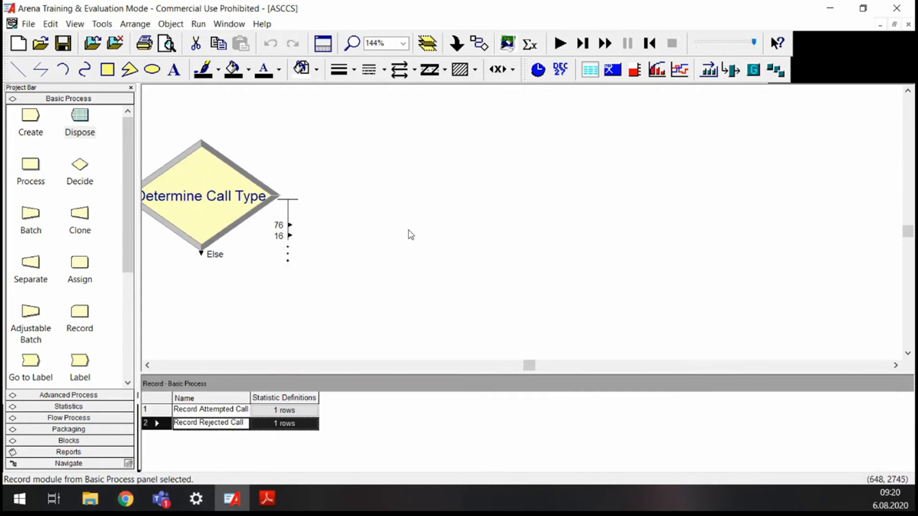
left_click(273, 502)
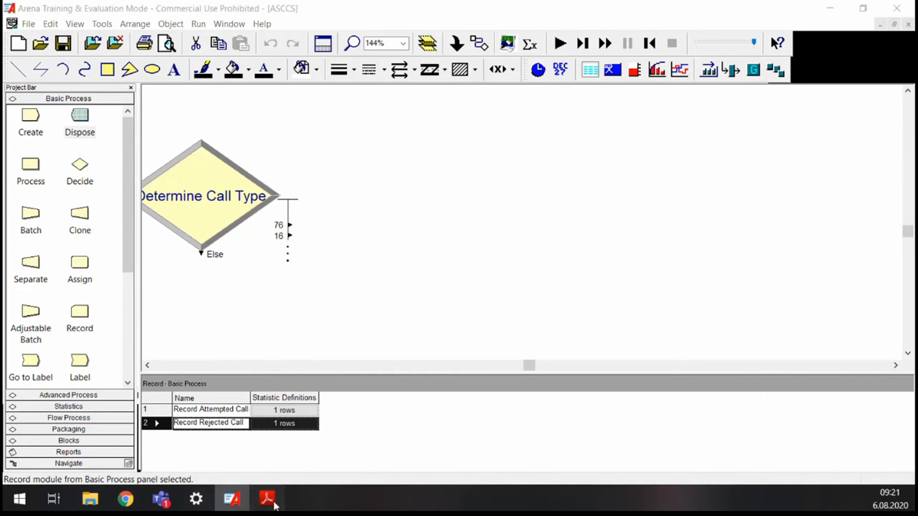
scroll(472, 284, "down", 3)
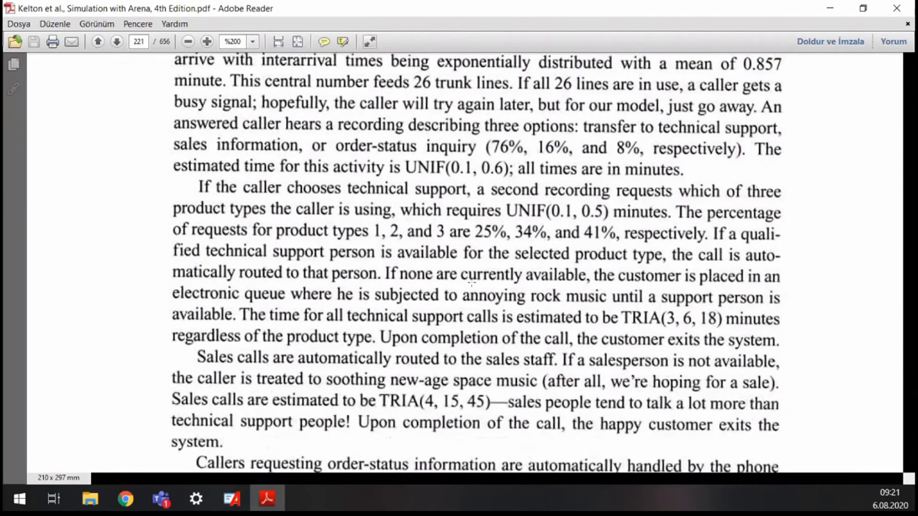
scroll(464, 252, "down", 3)
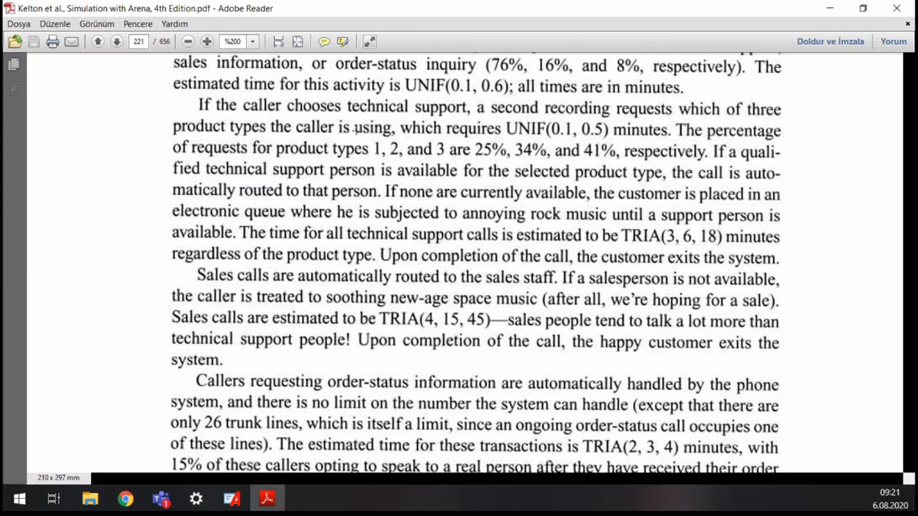
left_click(232, 499)
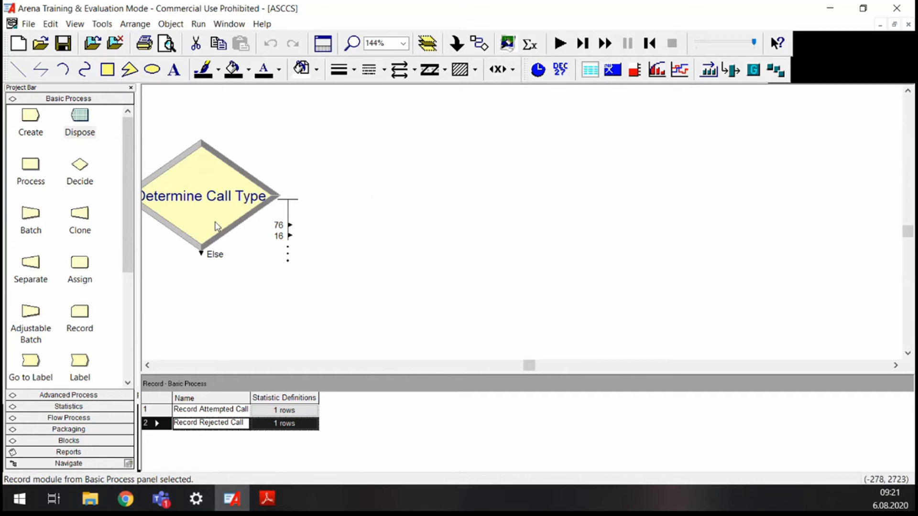
Step: Place an Assign module beside Determine Call Type and connect the 76 percent exit to it
left_click_drag(80, 266, 374, 198)
left_click(374, 198)
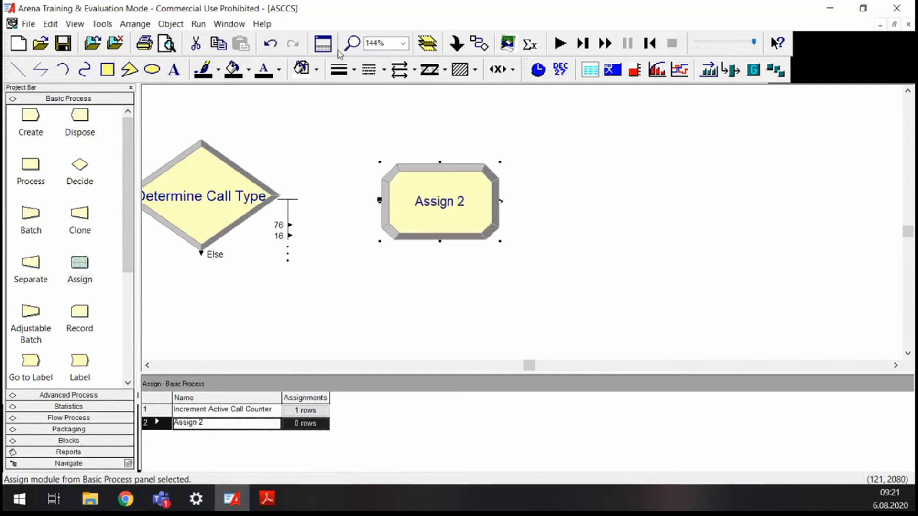
left_click(479, 44)
left_click(289, 225)
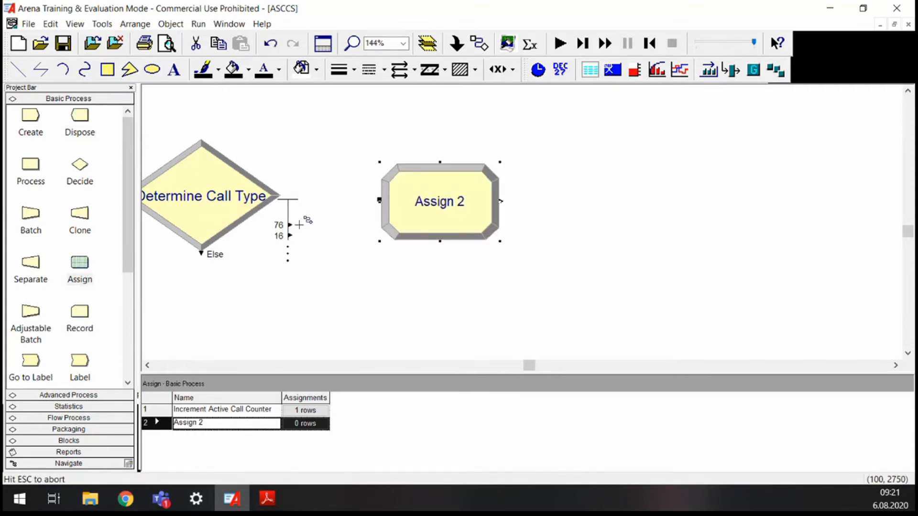
left_click(379, 199)
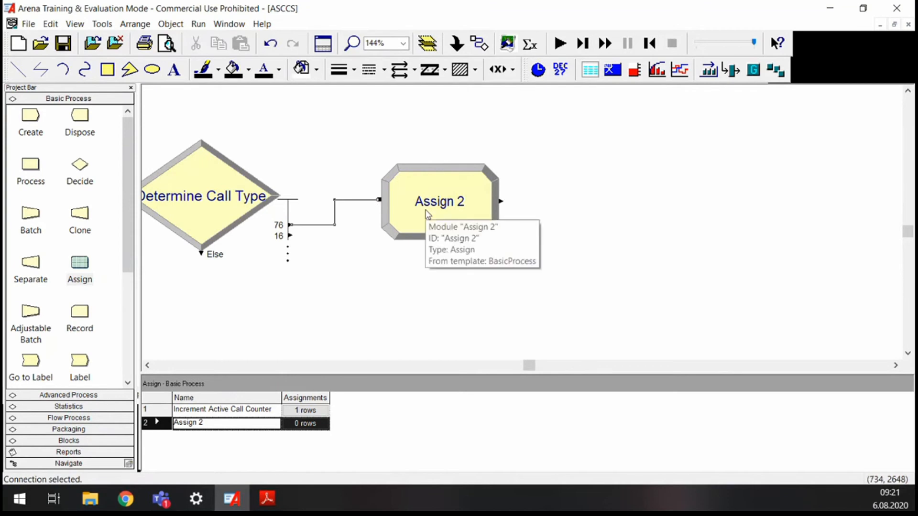
Step: Name the new Assign module "Assign Tech Call Entity Type and Picture"
double_click(428, 213)
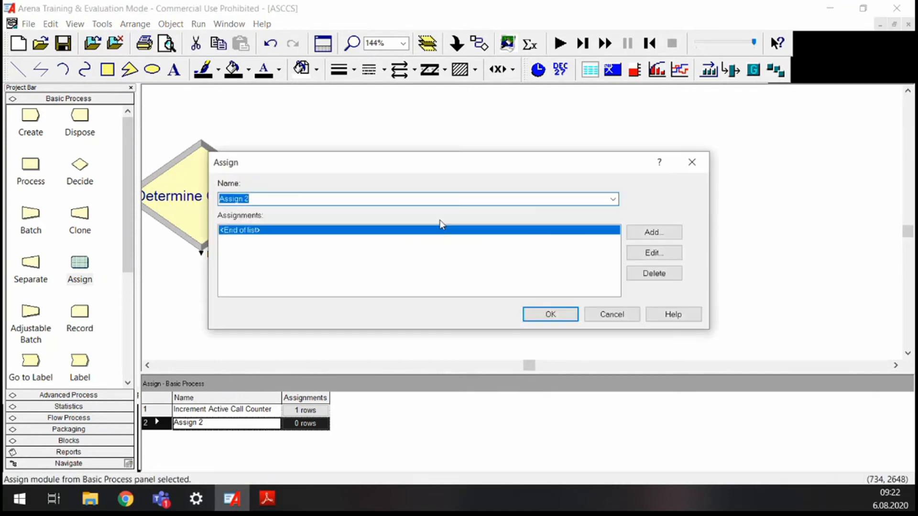
key("Right")
key("BackSpace")
type("Tech Call")
type("Entity Type and Picture")
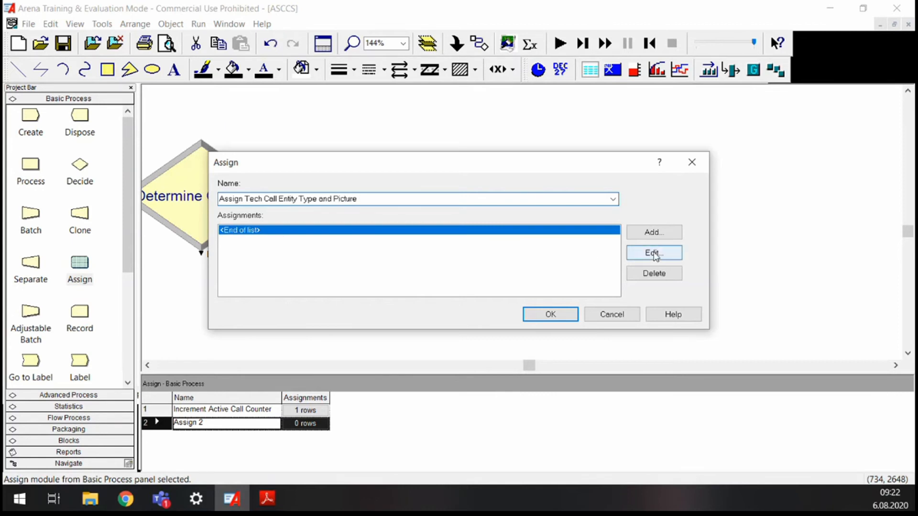
Step: Add an Entity Type assignment to the Assign module with the entity type "Tech Call"
left_click(653, 231)
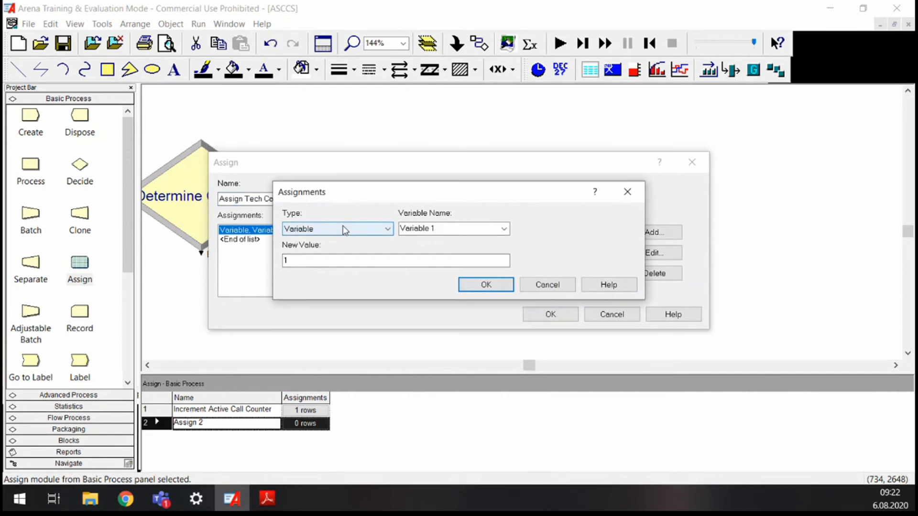
left_click(344, 230)
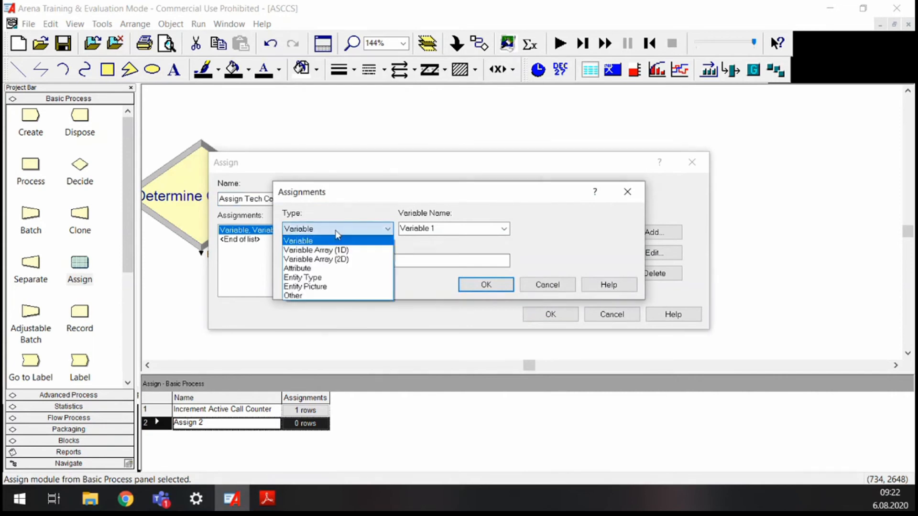
left_click(316, 280)
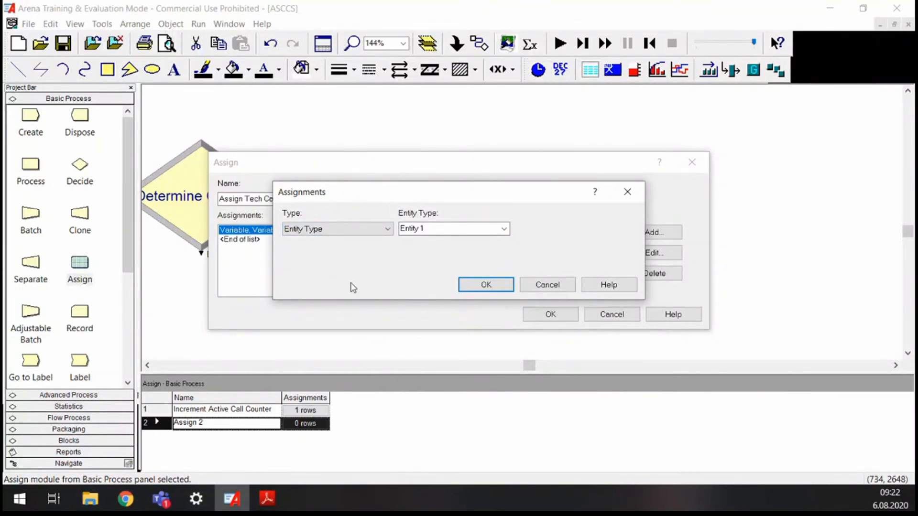
left_click(444, 228)
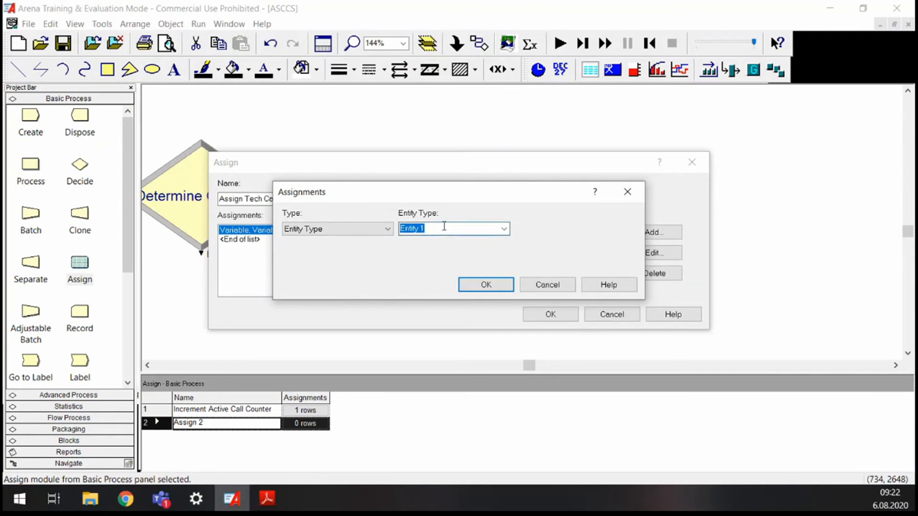
key("BackSpace")
type("Tech Call")
left_click(483, 285)
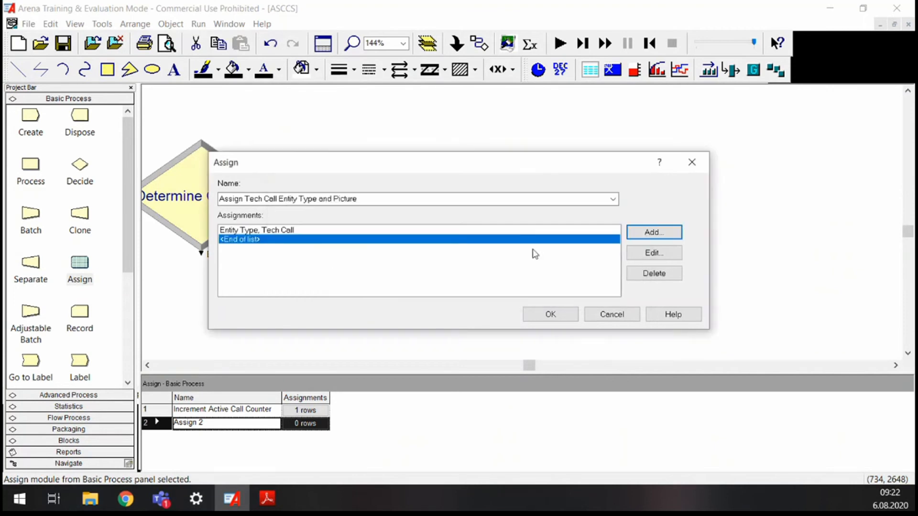
Step: Add an Entity Picture assignment with Picture.Red Ball and accept the Assign module's settings
left_click(648, 236)
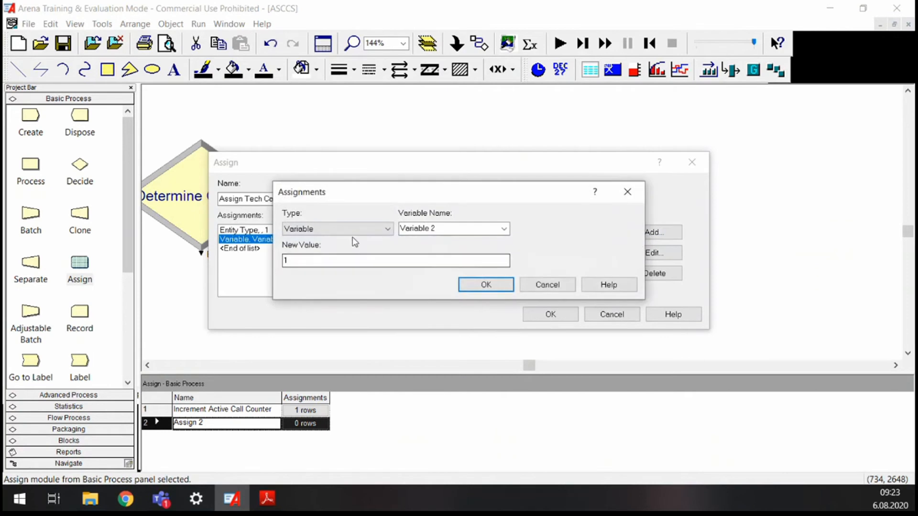
left_click(358, 230)
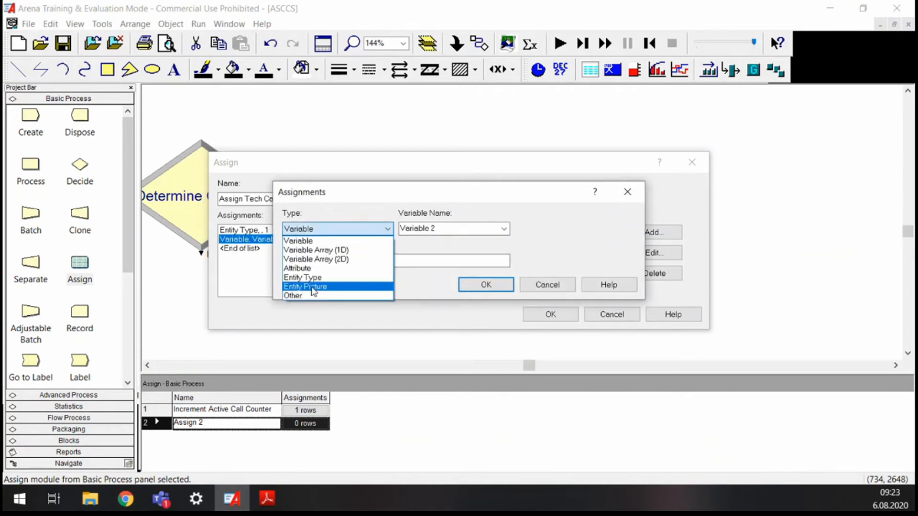
left_click(311, 288)
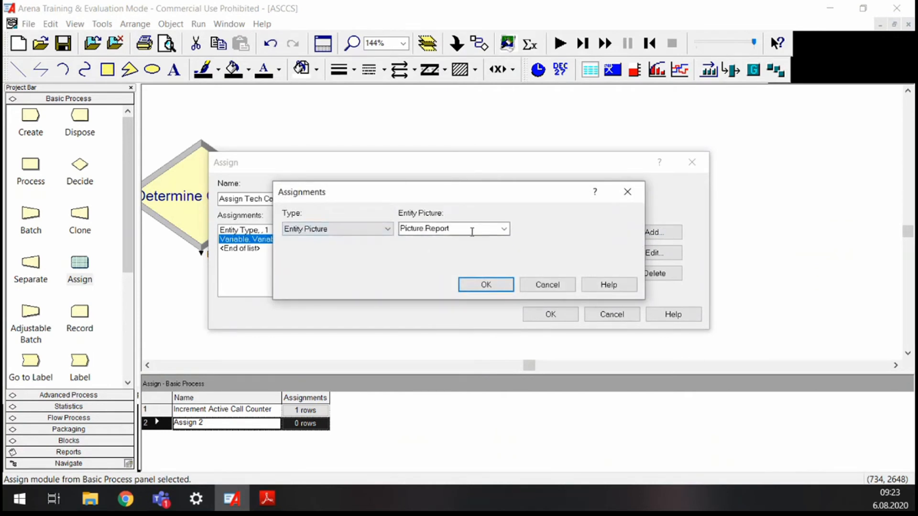
left_click(505, 230)
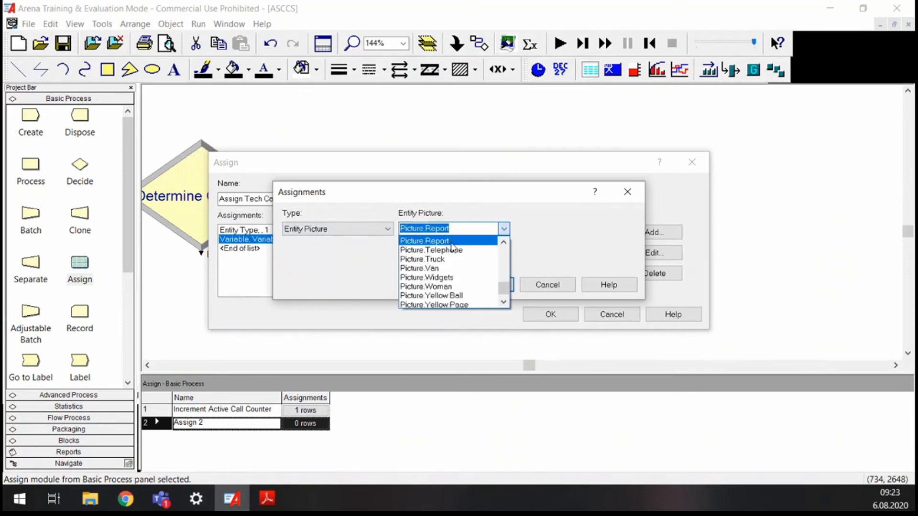
scroll(446, 277, "down", 1)
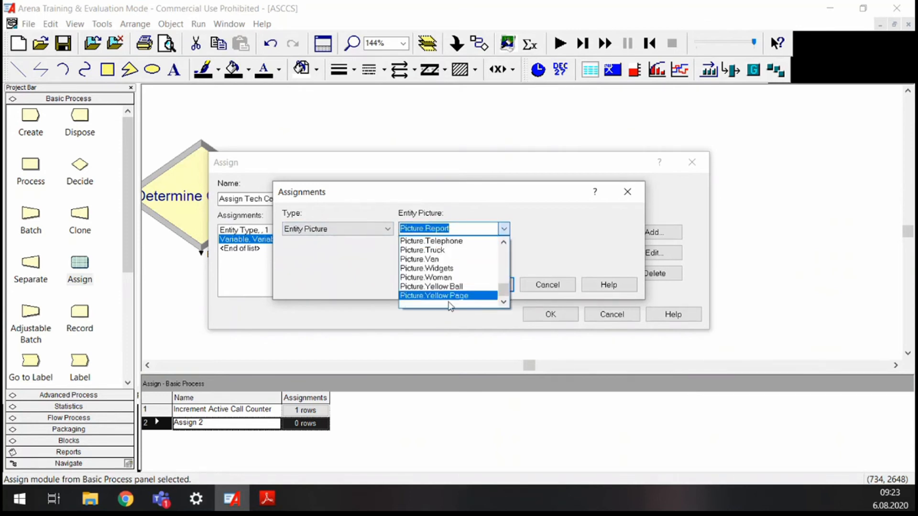
scroll(435, 261, "up", 2)
left_click(435, 269)
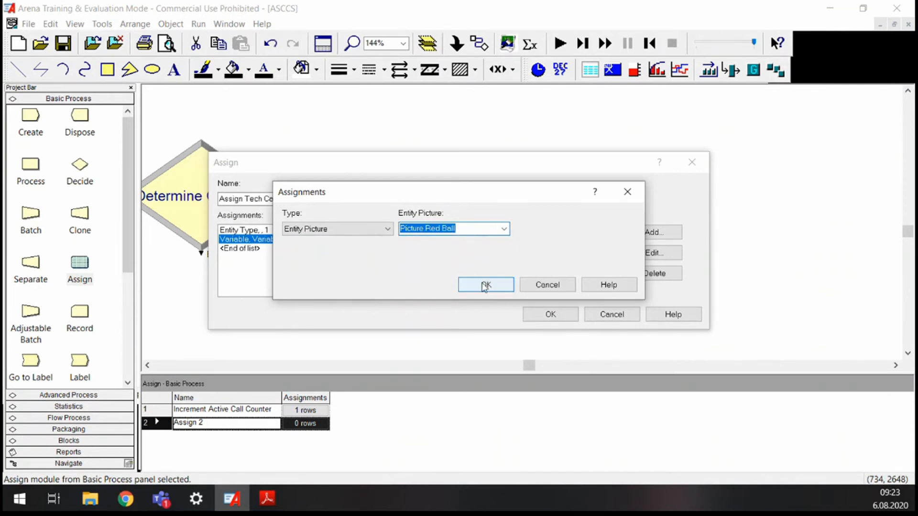
left_click(461, 287)
left_click(550, 314)
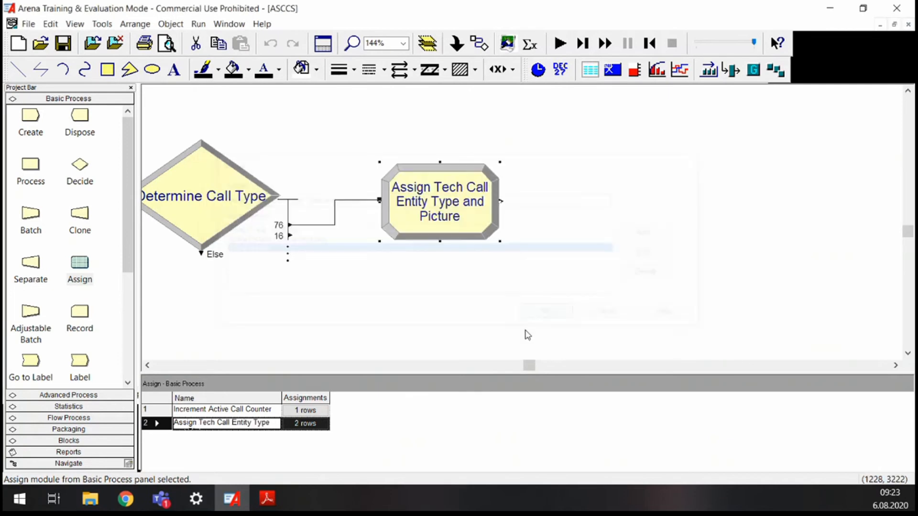
Step: Move the Assign Tech Call module slightly upward and add a connected Store module after it from Advanced Process
left_click_drag(426, 225, 425, 200)
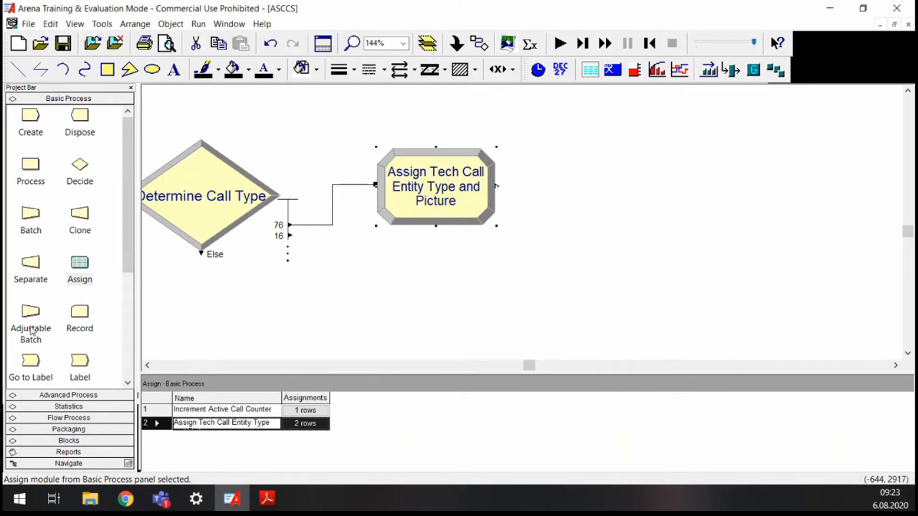
scroll(111, 291, "down", 2)
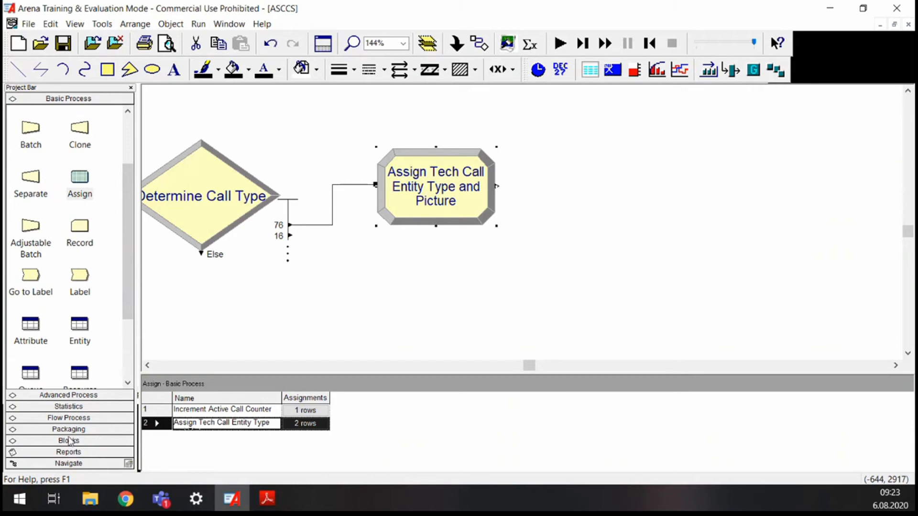
left_click(70, 395)
left_click(34, 184)
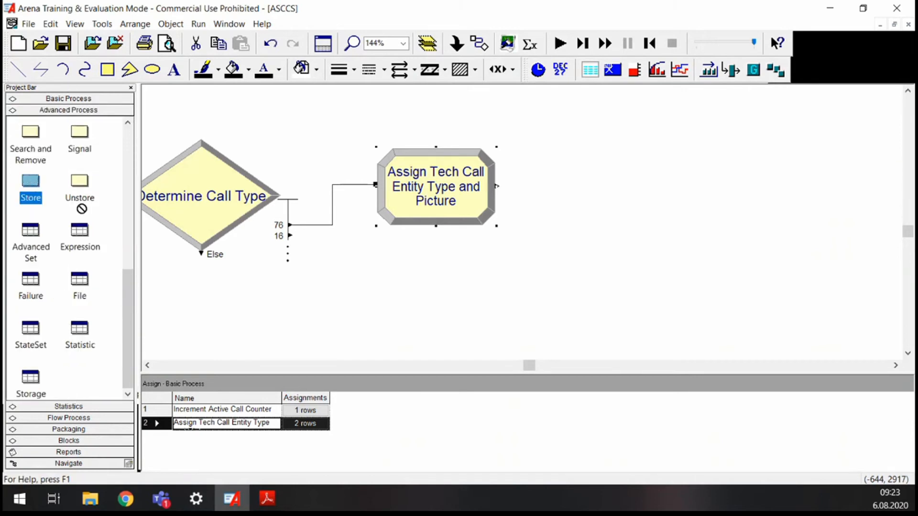
left_click(544, 189)
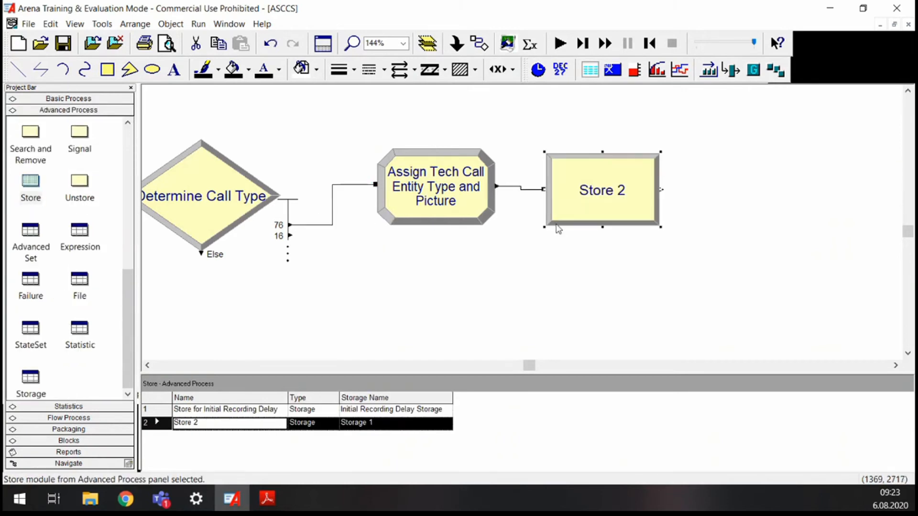
Step: Name the new Store module after Assign Tech Call "Store for Tech Call Recording Delay"
double_click(598, 196)
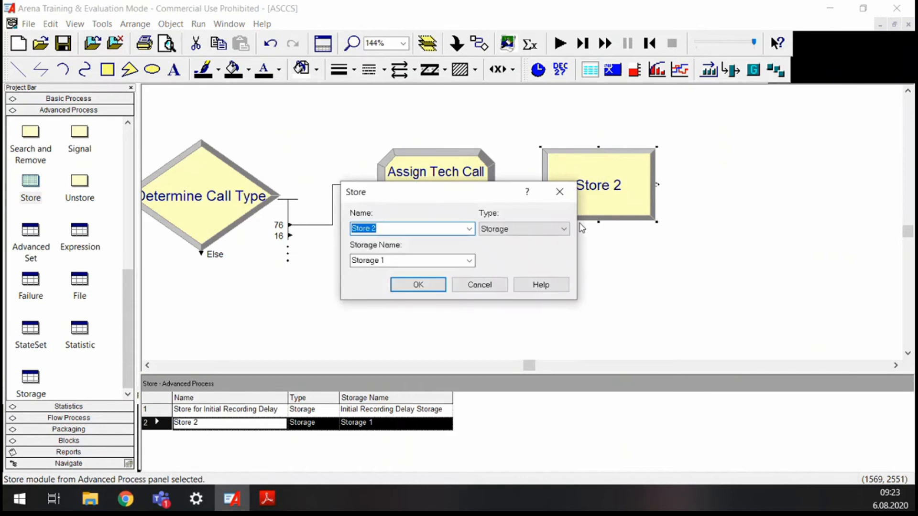
key("BackSpace")
type("S")
type("tore")
type(" for Tech")
type(" Caa")
type("ll Recording")
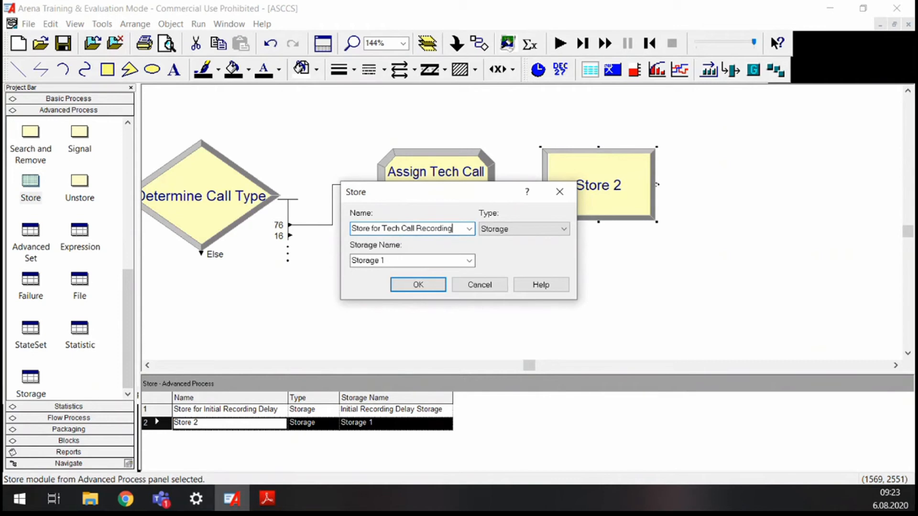
type(" Delay")
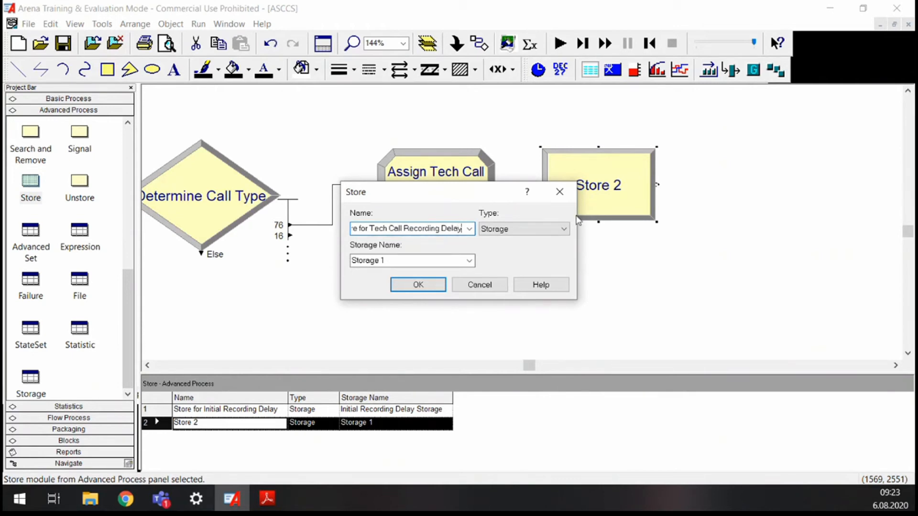
left_click_drag(414, 229, 307, 238)
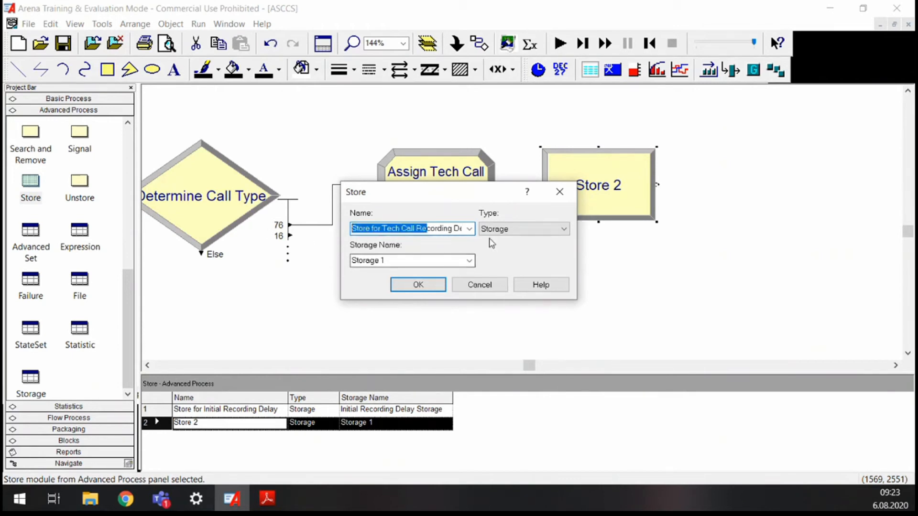
Step: Keep the Store module's type as Storage, set its storage name to "Tech Call Recording Delay Storage" and accept the settings
left_click(501, 230)
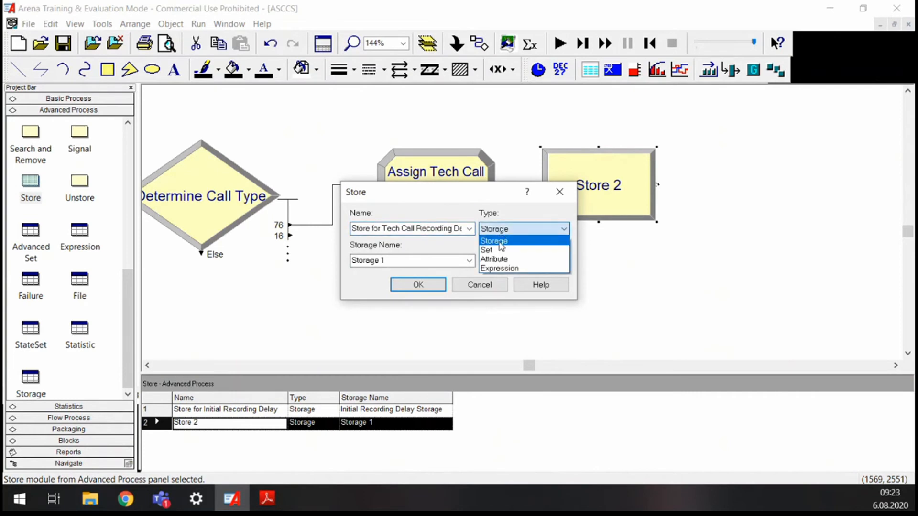
left_click(497, 242)
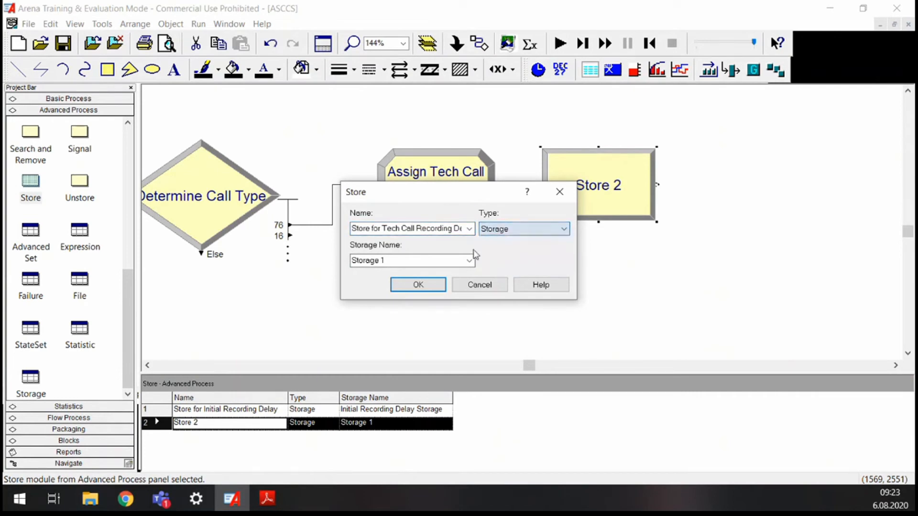
left_click(418, 261)
key("BackSpace")
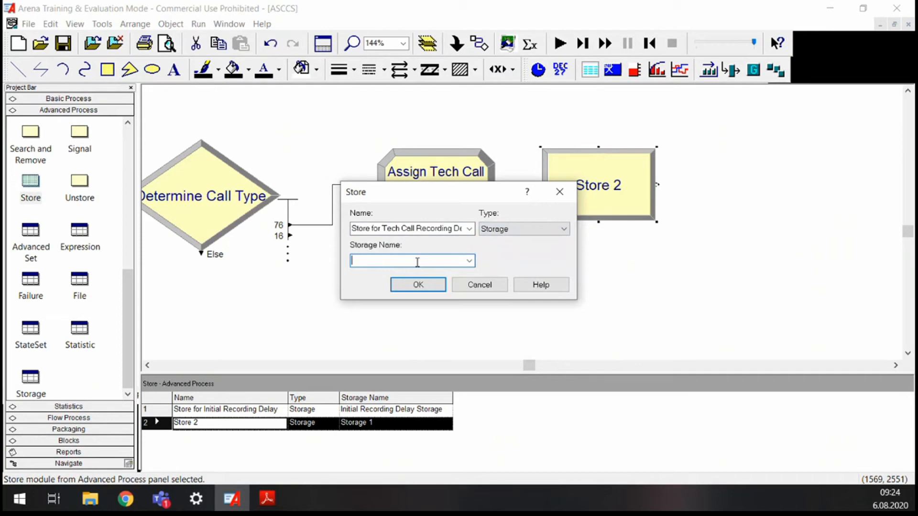
type("Tech Call Recording D")
type("elay")
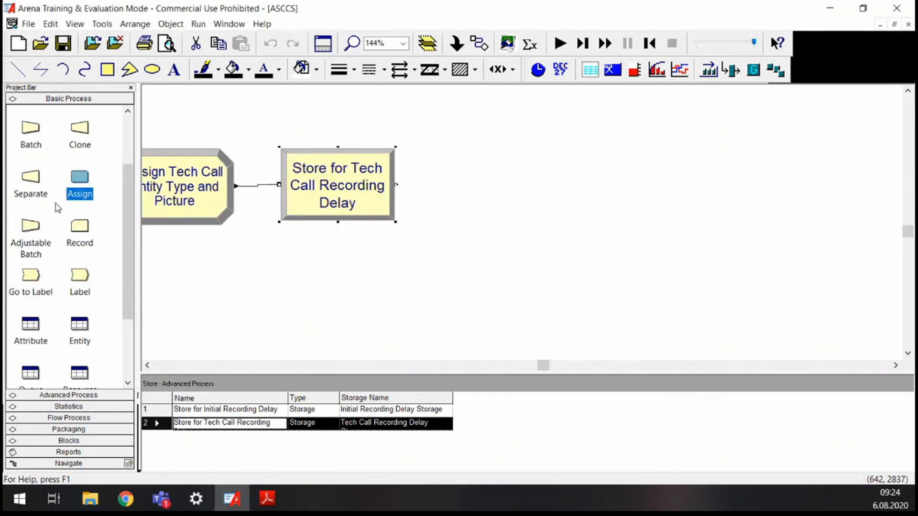
Step: Add a connected Process module from Basic Process after the tech call Store module and name it "Tech Call Recording Delay"
scroll(52, 241, "up", 2)
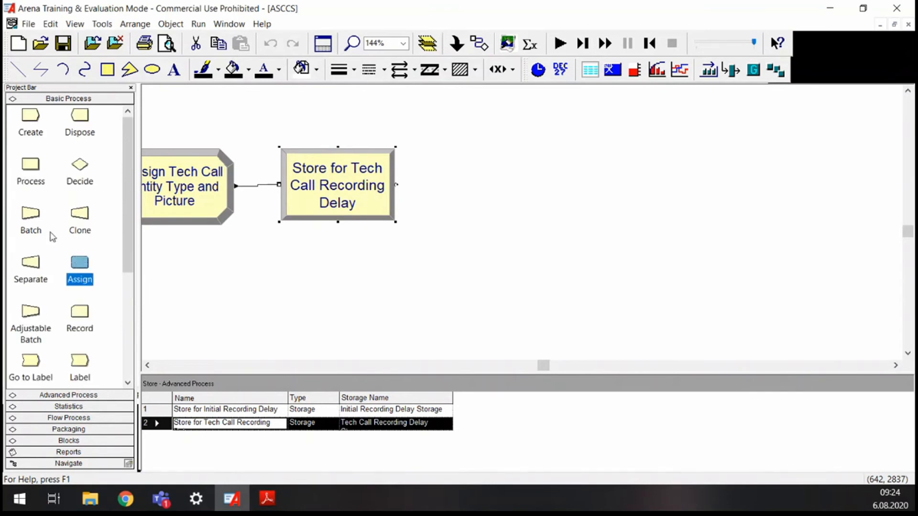
left_click_drag(31, 167, 480, 188)
double_click(480, 188)
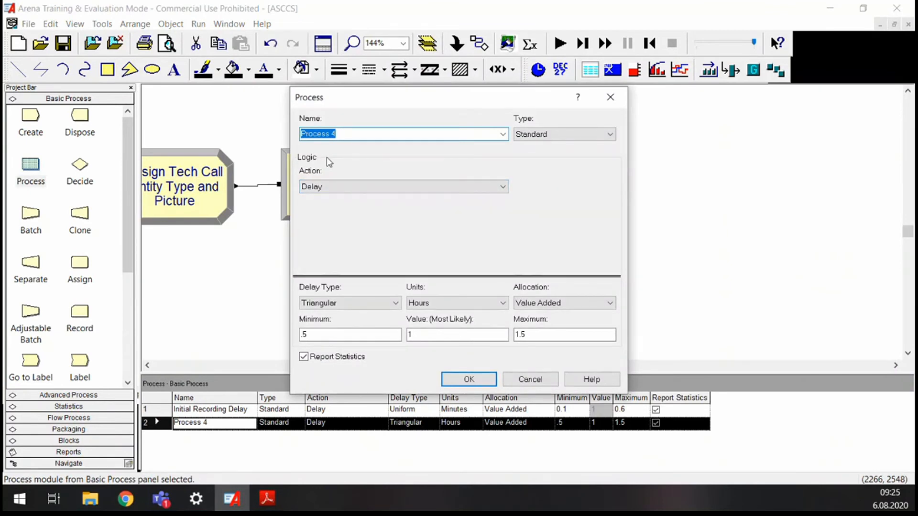
type("Tech Call Record")
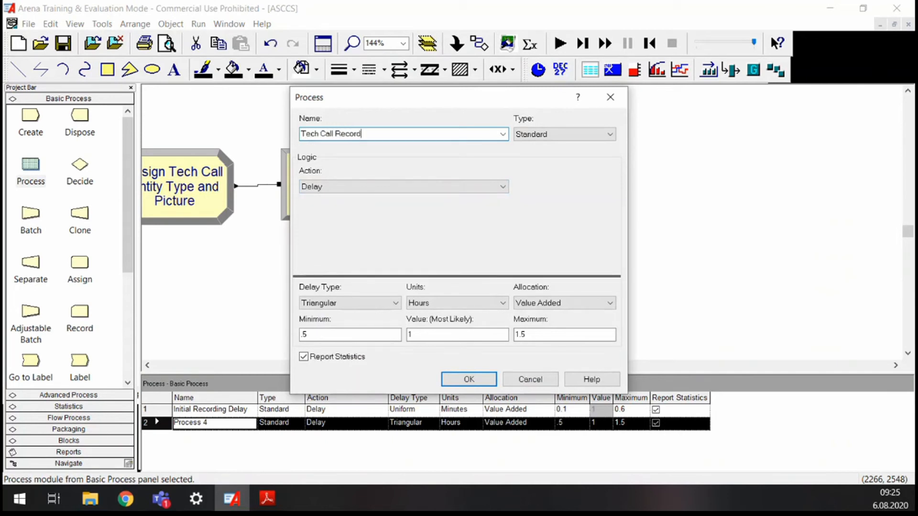
type("ing Delay")
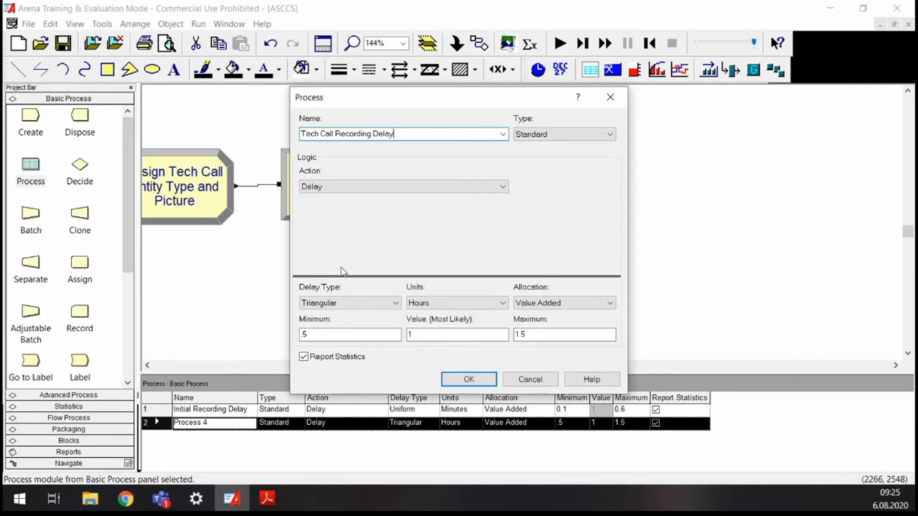
Step: Look up the second recording's time distribution in the textbook PDF, and set the process delay type to Uniform with units of Minutes
key("alt+Tab")
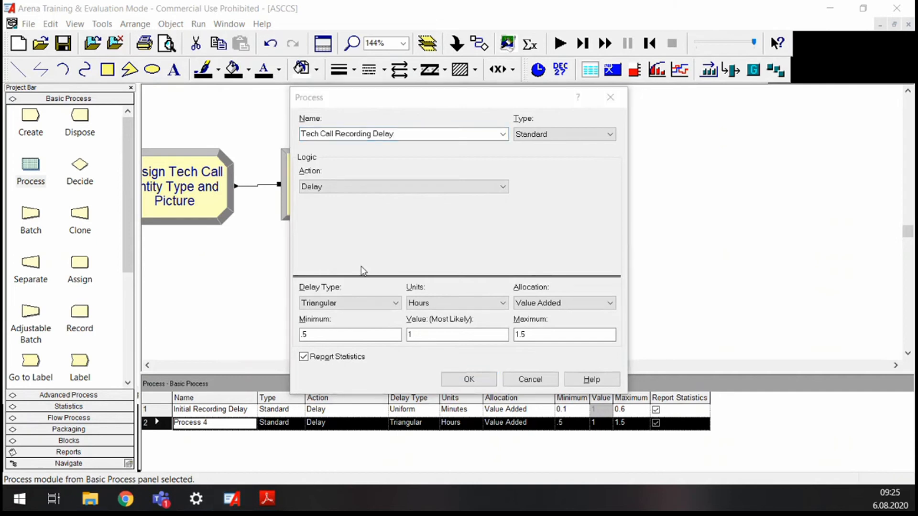
scroll(509, 209, "up", 2)
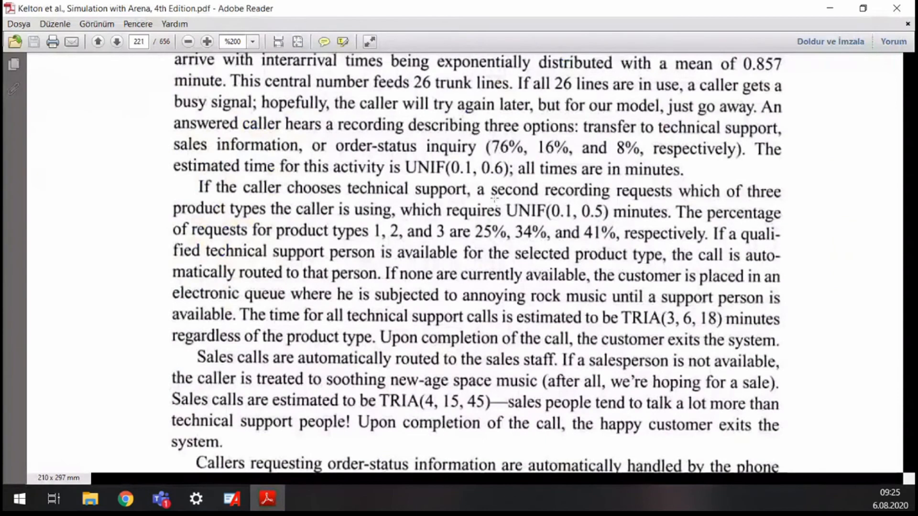
left_click_drag(495, 198, 618, 220)
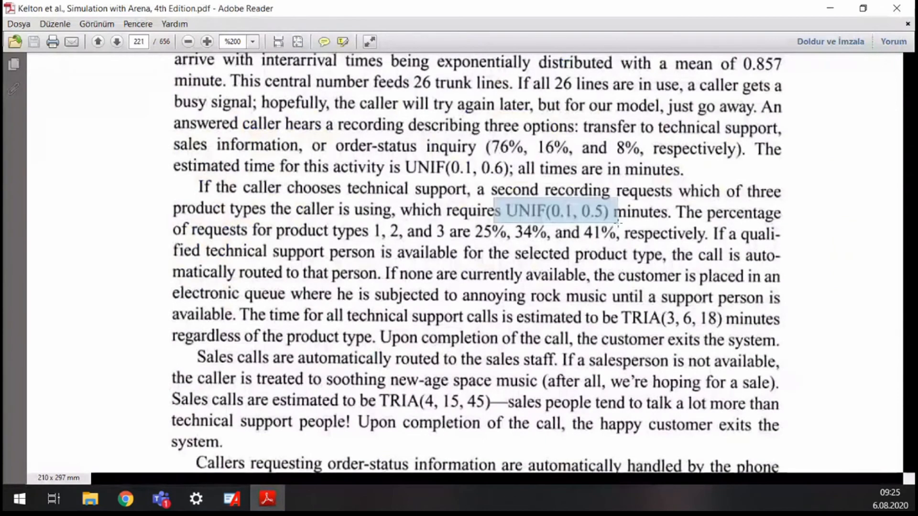
left_click_drag(617, 223, 617, 223)
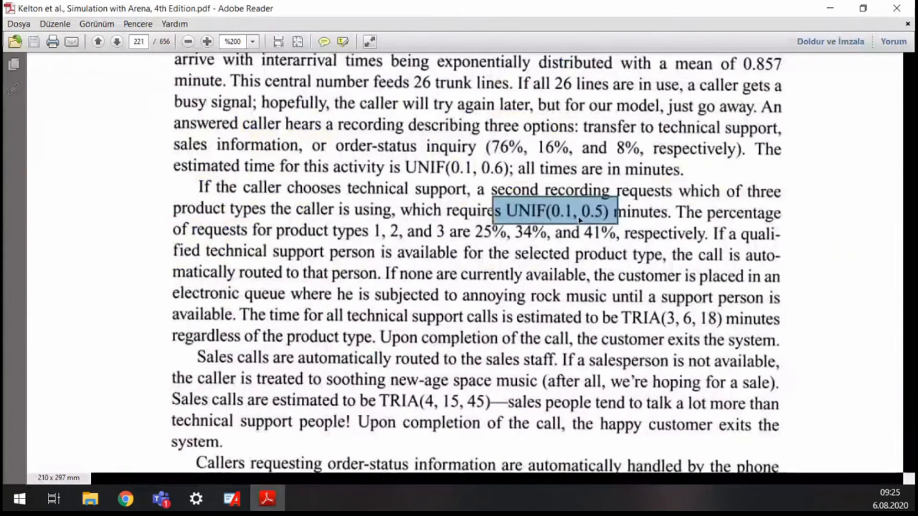
key("alt+Tab")
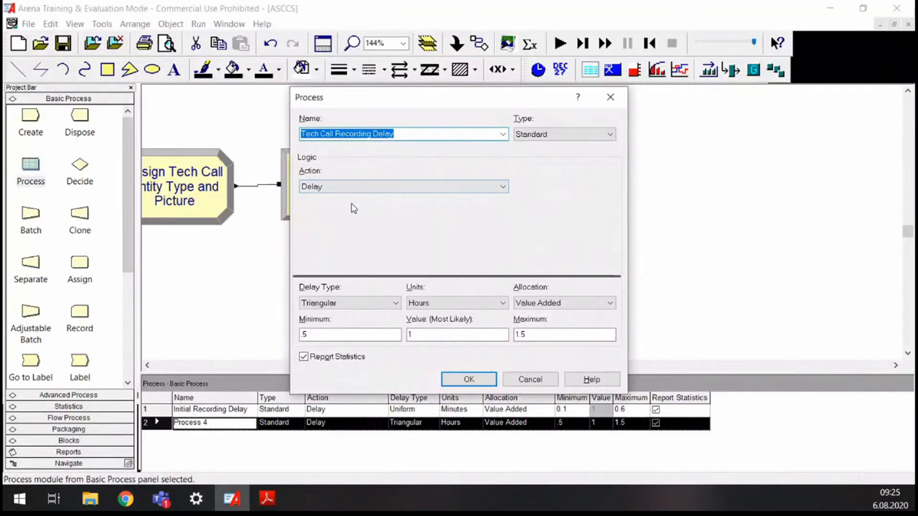
left_click(354, 303)
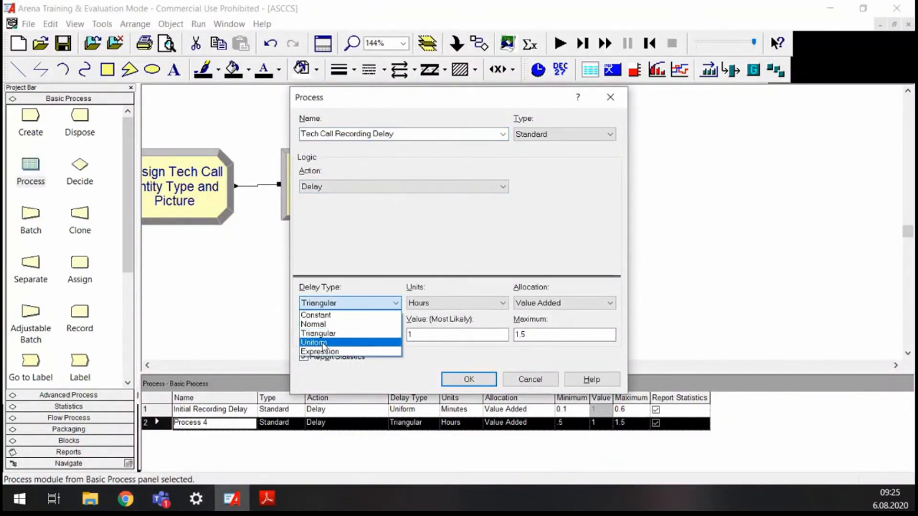
left_click(340, 342)
left_click(440, 303)
left_click(422, 322)
Step: Set the process delay's minimum to 0.1 and maximum to 0.5, and accept the Process module's settings
left_click(335, 334)
key("BackSpace")
key("BackSpace")
type("1")
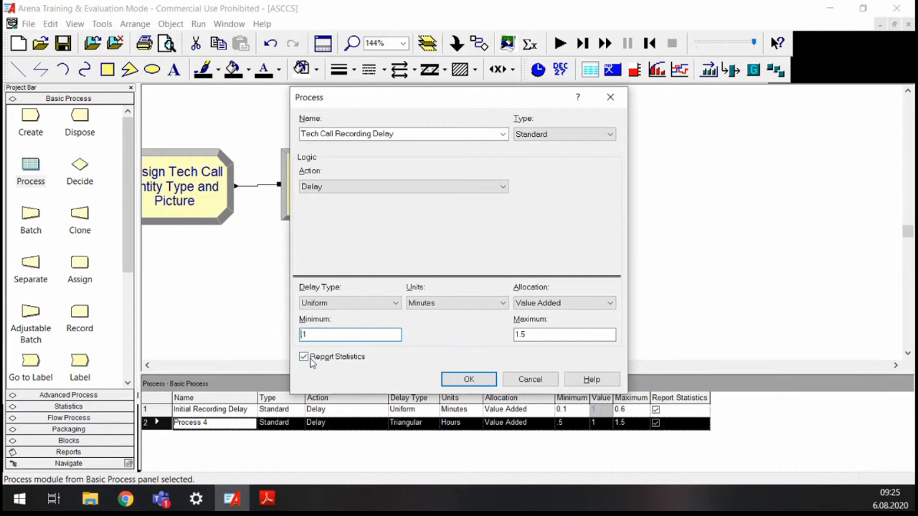
type("0.")
key("Tab")
type("0.5")
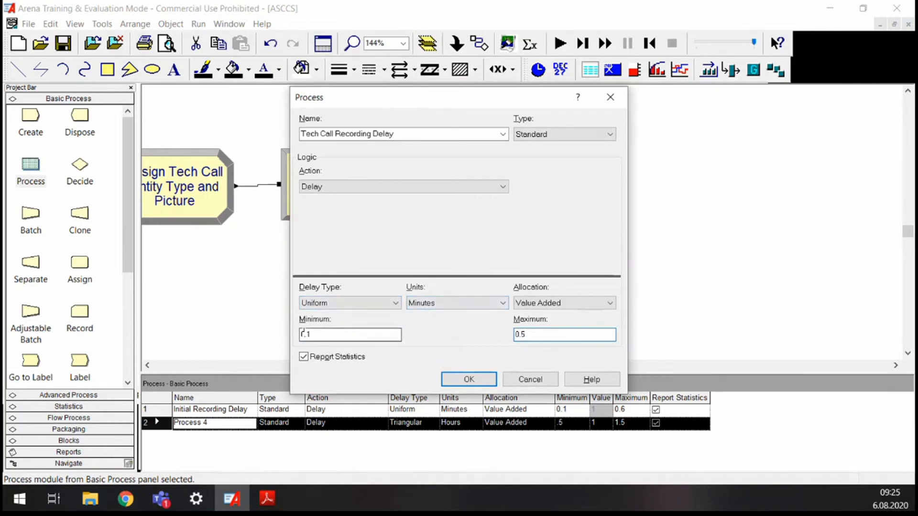
left_click(473, 380)
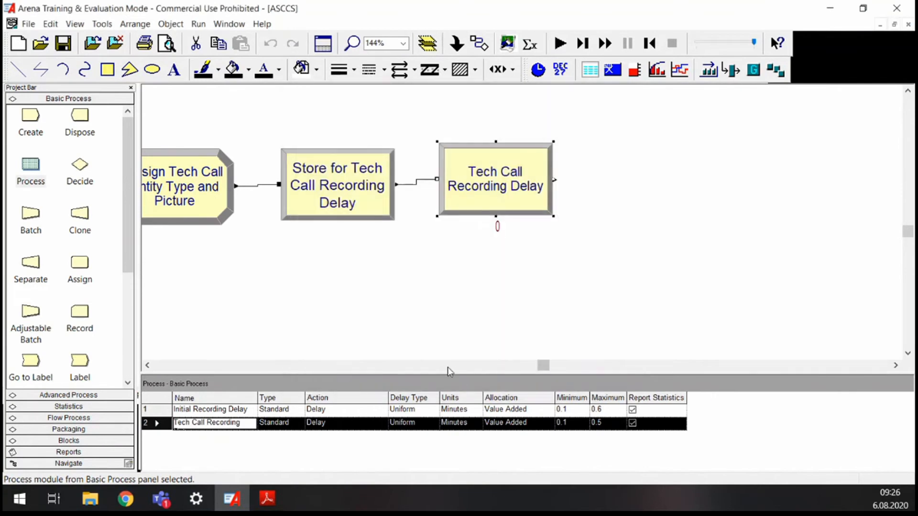
Step: Add a connected Unstore module from Advanced Process after the tech call delay and name it "Unstore from Tech Call Recording Delay"
key("alt+Tab")
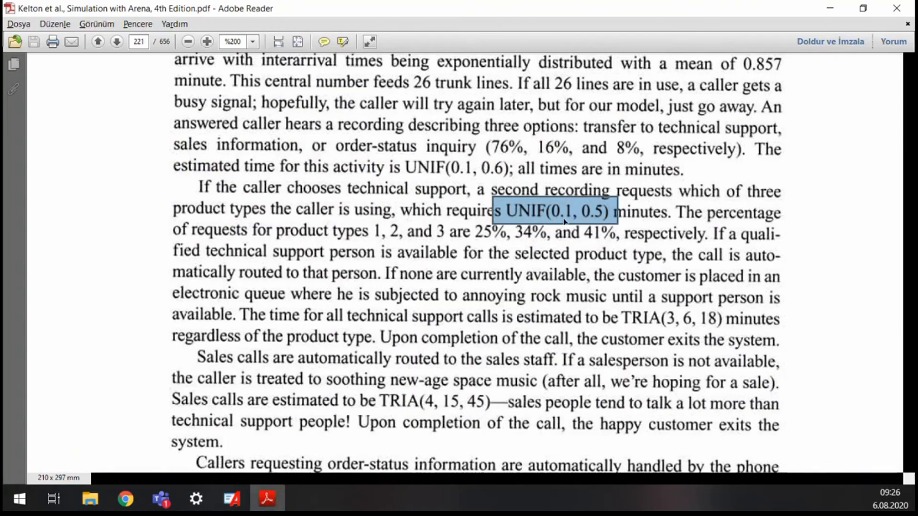
key("alt+Tab")
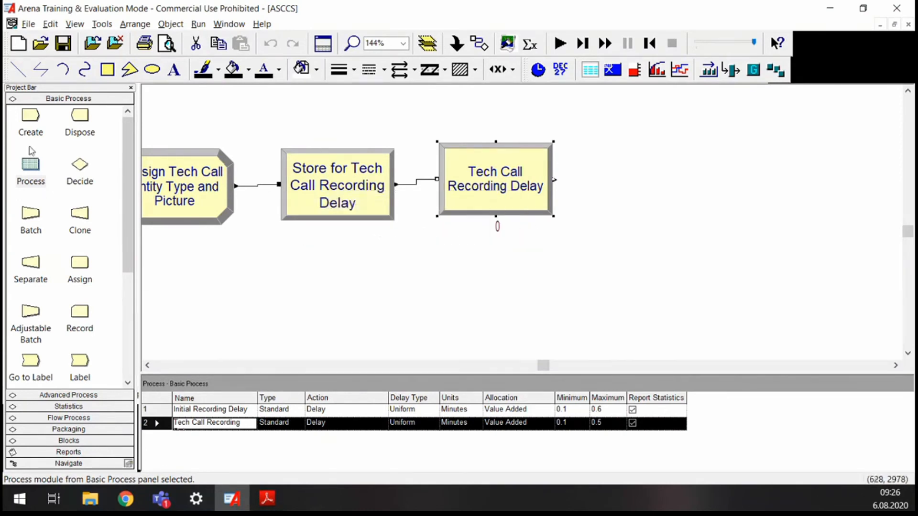
left_click(63, 400)
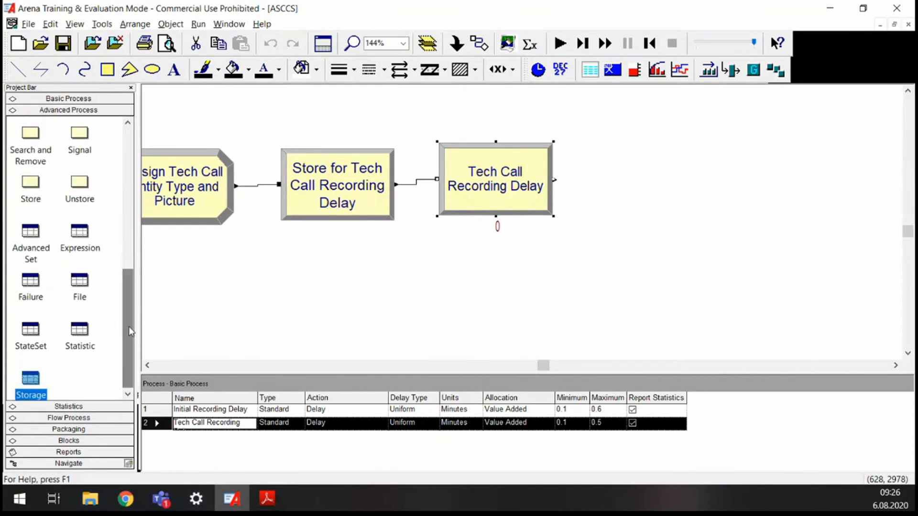
left_click_drag(79, 185, 593, 205)
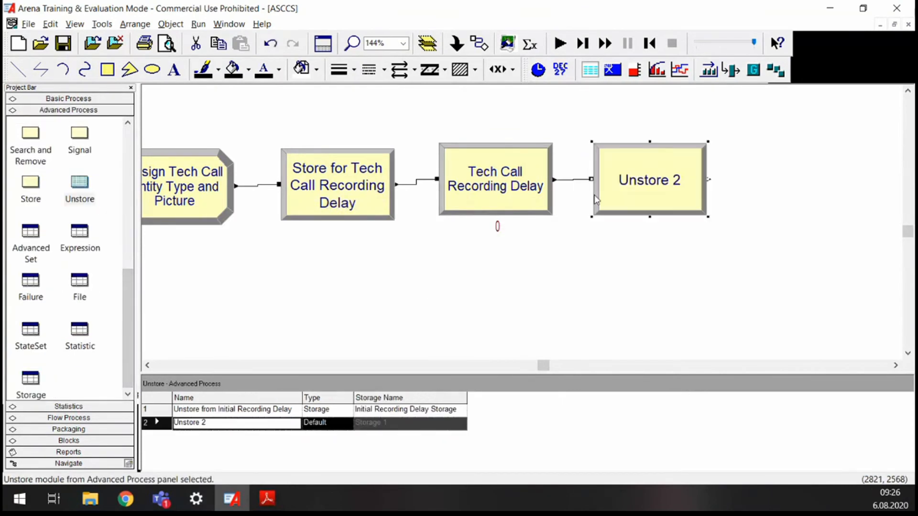
double_click(642, 197)
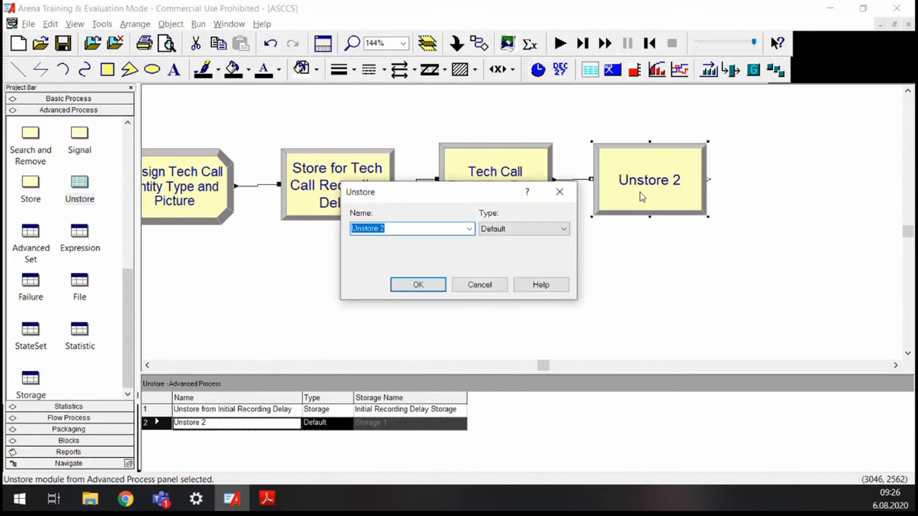
key("Right")
type("from Te")
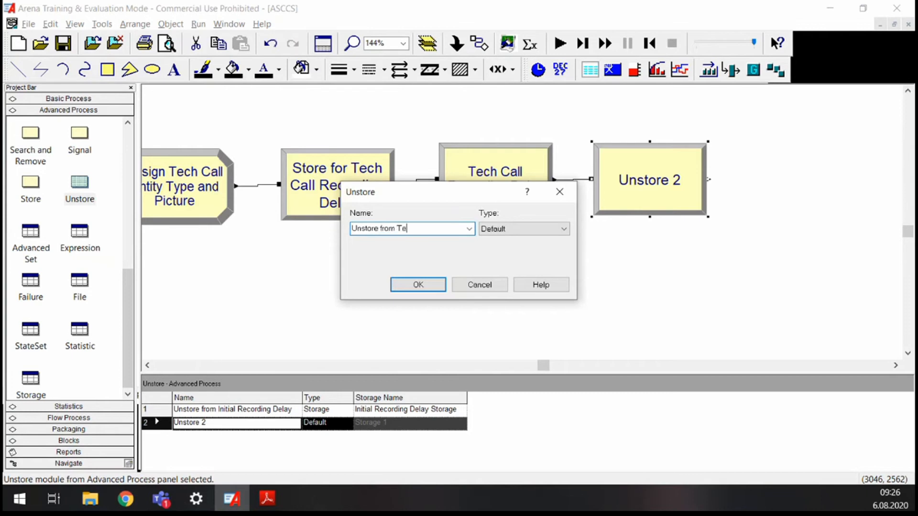
type("ch Cell Recording Delay")
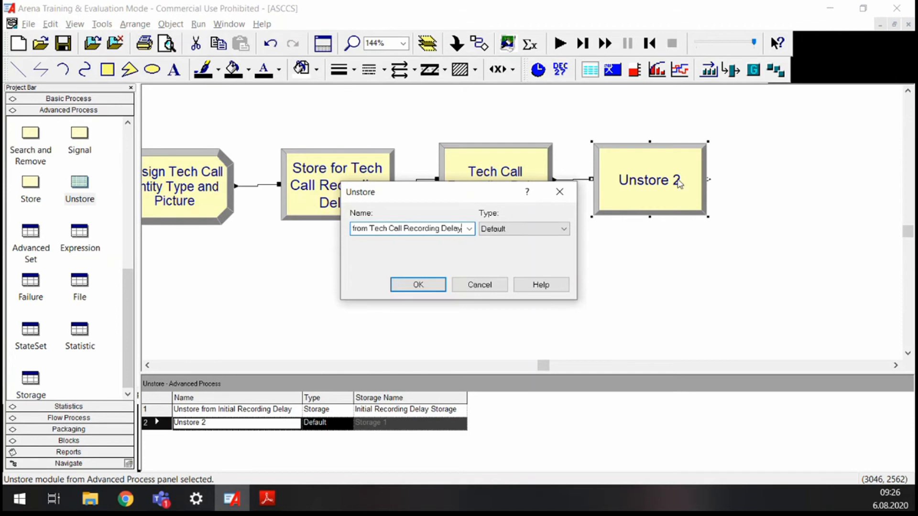
Step: Set the Unstore module's type to Storage with storage name "Tech Call Recording Delay Storage" and accept the settings
left_click(528, 234)
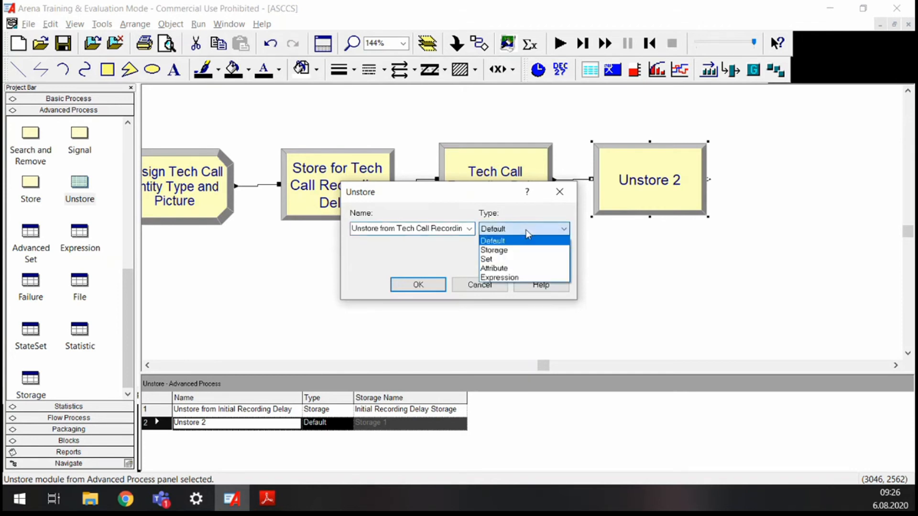
left_click(508, 256)
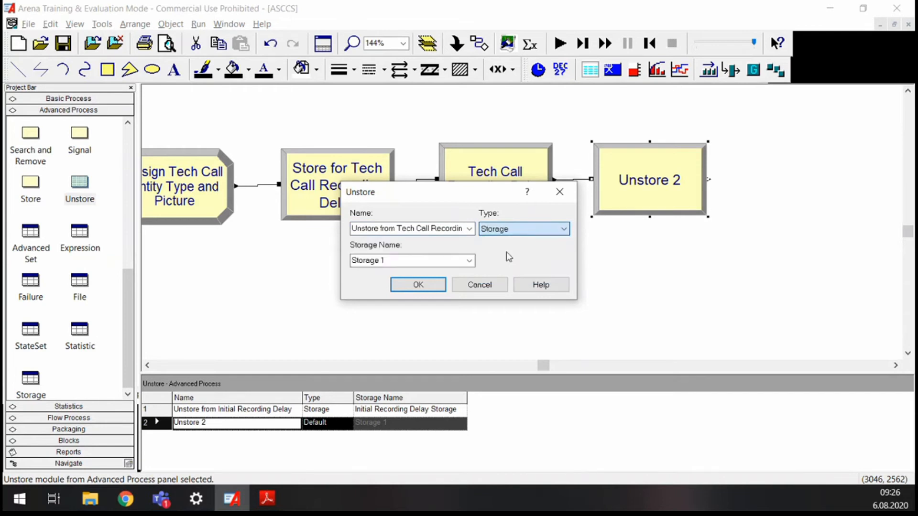
left_click(469, 261)
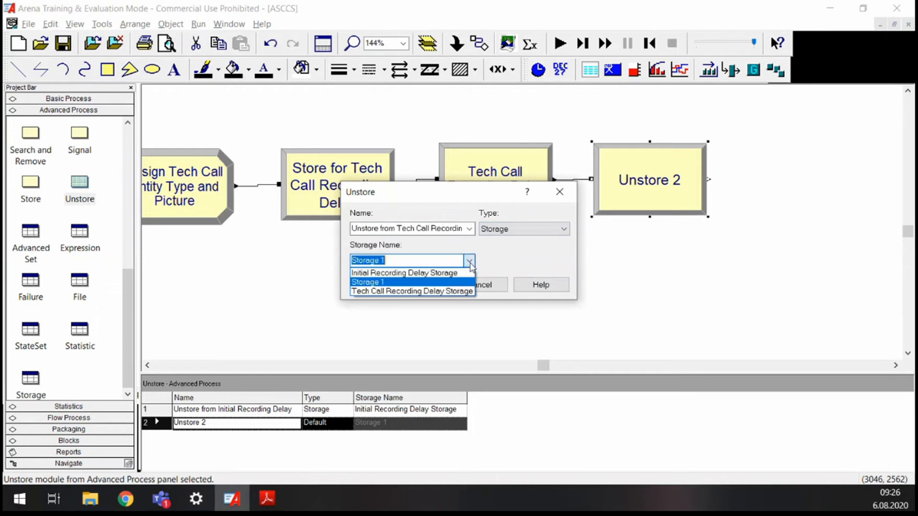
left_click(438, 291)
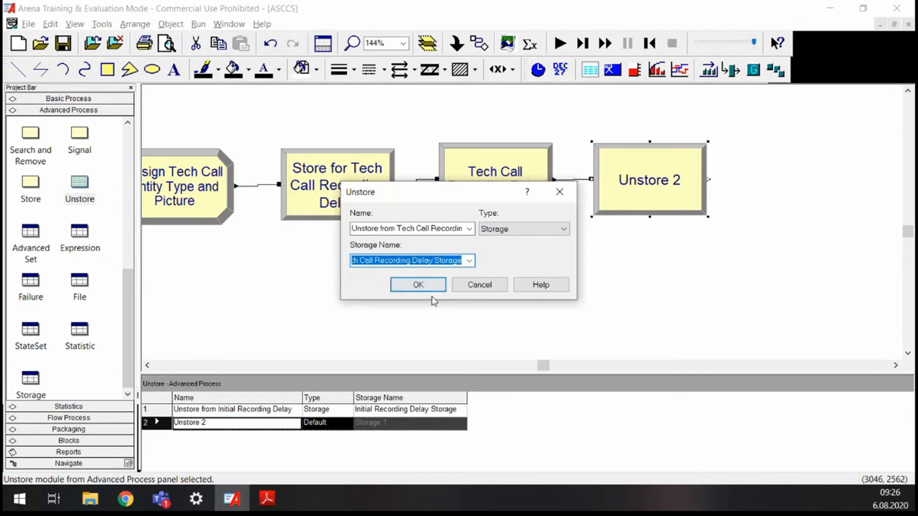
left_click(417, 286)
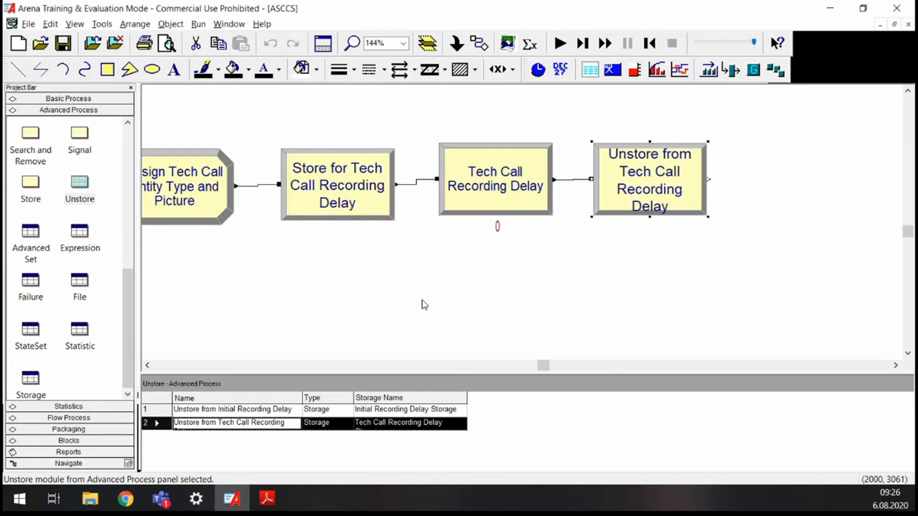
left_click(564, 314)
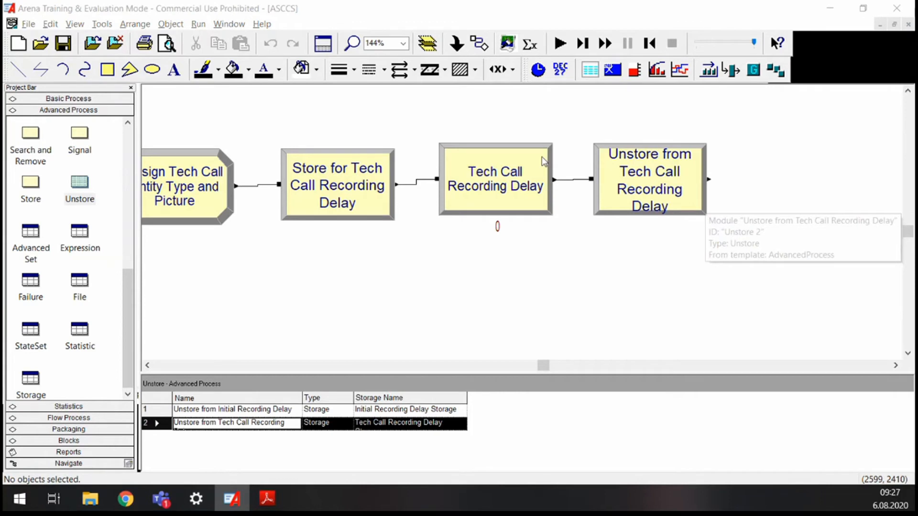
Step: Look up the percentages of requests for product types 1, 2 and 3 in the textbook PDF, and return to Arena
key("alt+Tab")
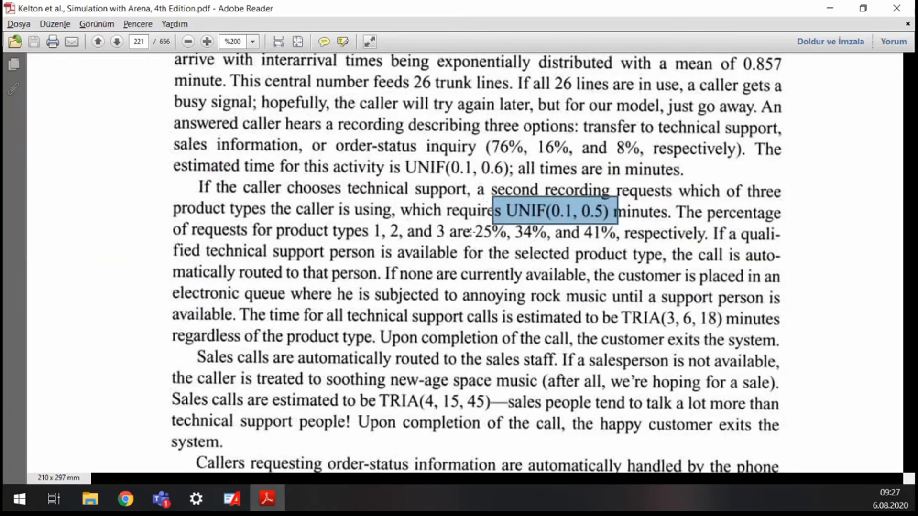
left_click_drag(471, 231, 625, 242)
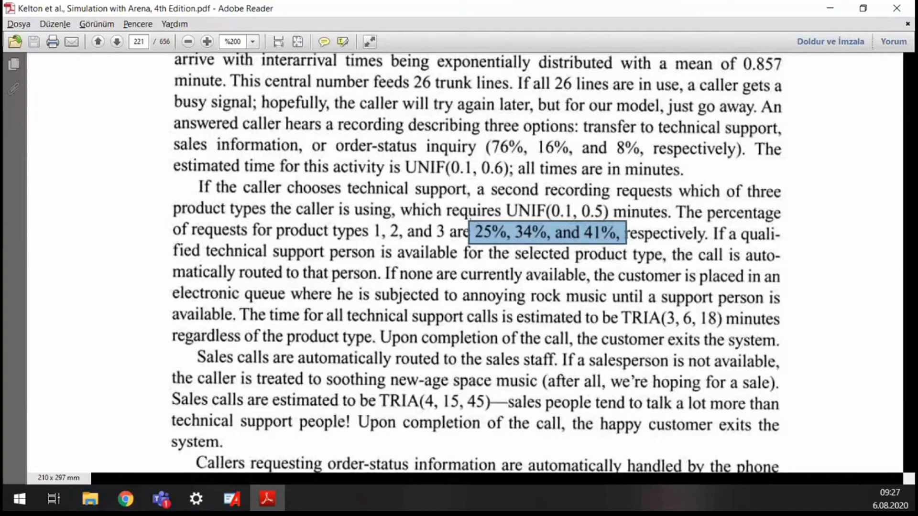
left_click(471, 235)
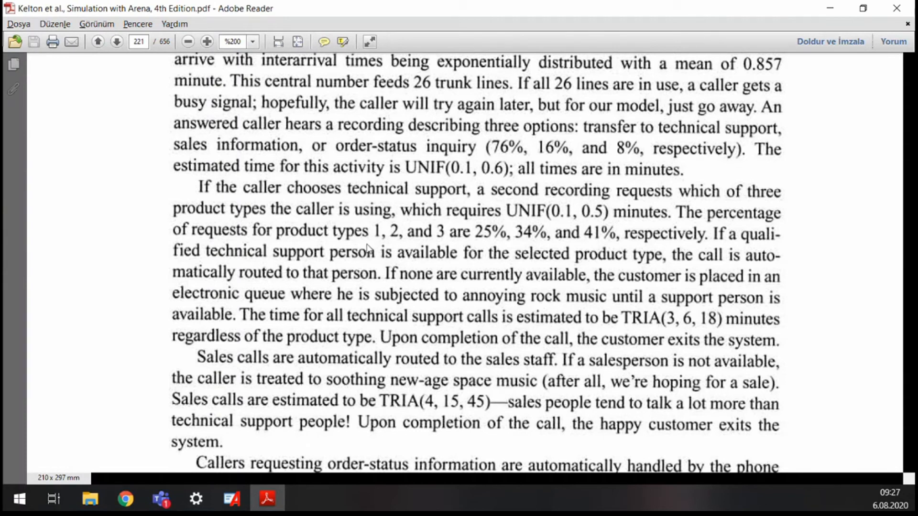
key("alt+Tab")
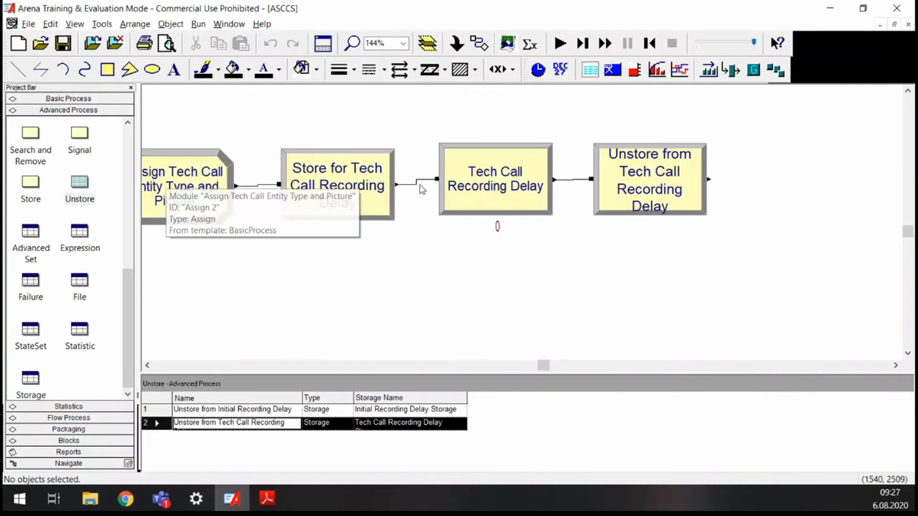
Step: Add a Decide module connected to "Unstore from Tech Call Recording Delay" and place it below the technical support module row
left_click(654, 188)
scroll(55, 206, "up", 5)
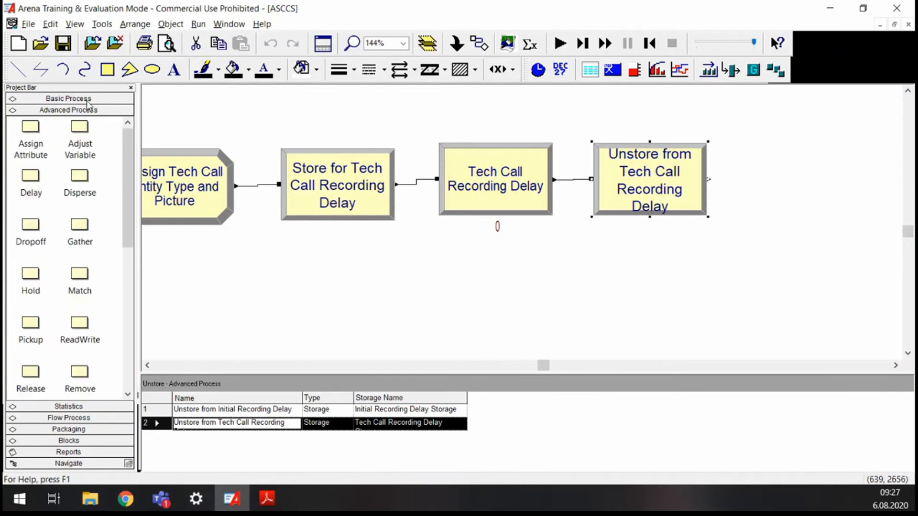
left_click(87, 111)
left_click_drag(80, 167, 683, 271)
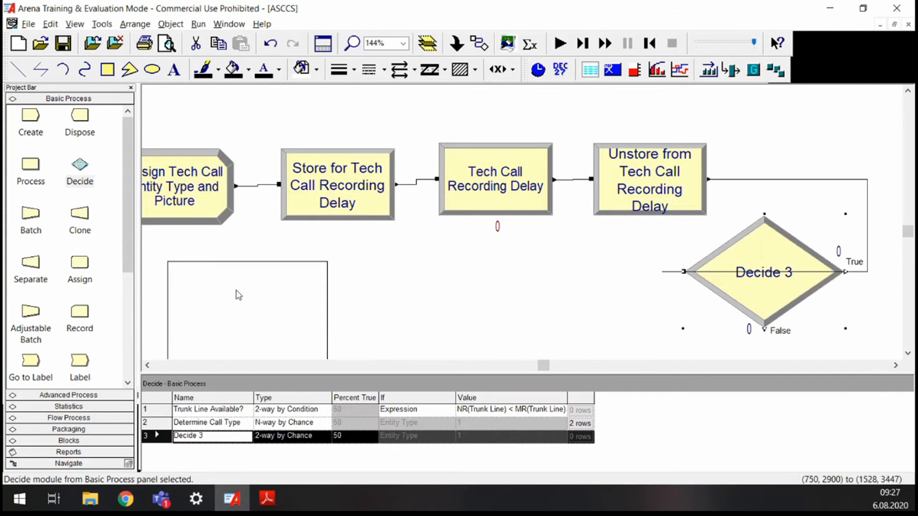
left_click_drag(245, 278, 241, 300)
scroll(240, 303, "down", 3)
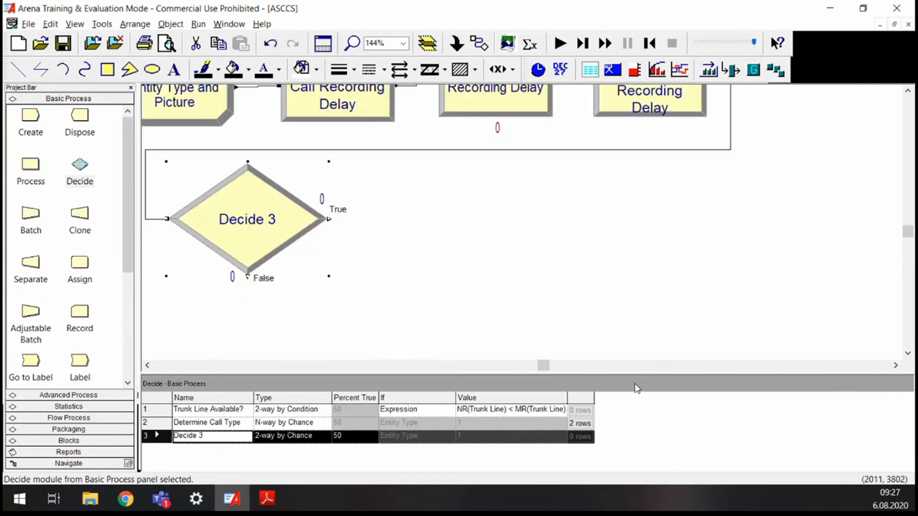
Step: Name the new Decide module "Determine Product Type" and set its type to N-way by Chance
double_click(244, 225)
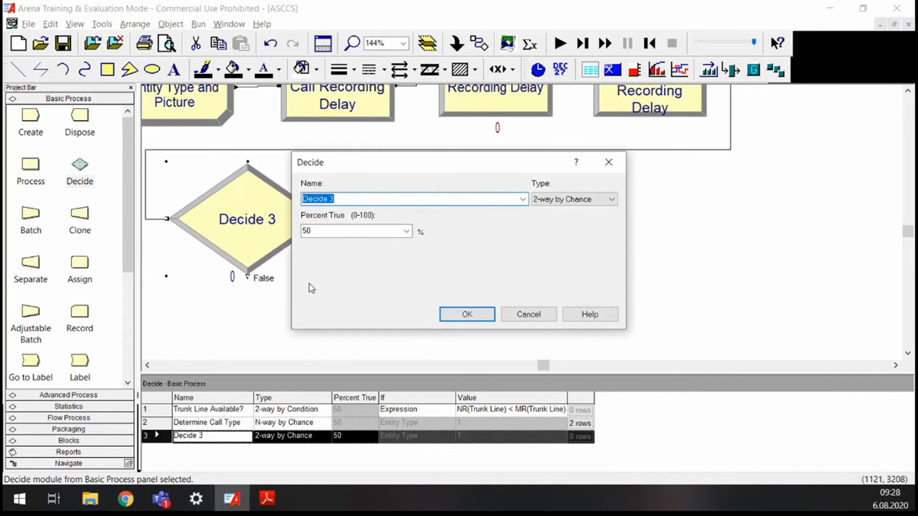
type("Determine Product")
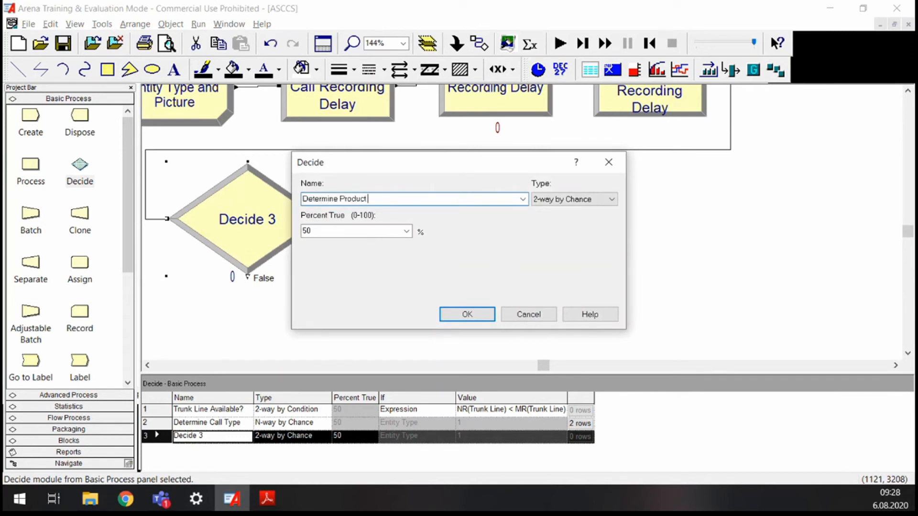
type(" Type")
left_click(612, 200)
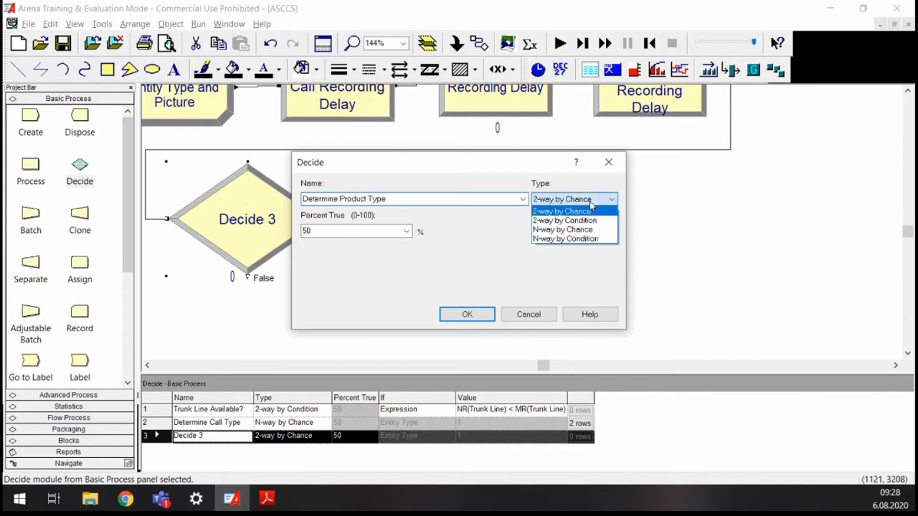
left_click(565, 231)
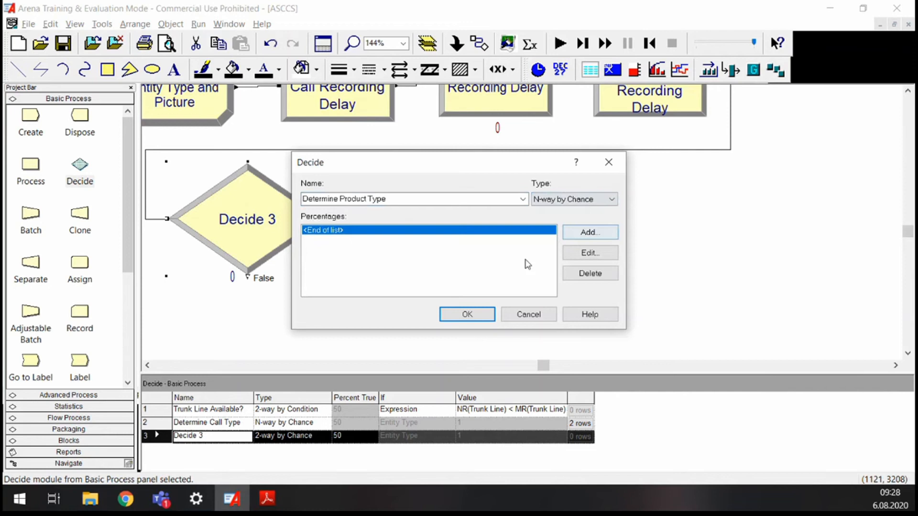
Step: Add percentages of 25 and 34 to the Decide module, accept its settings, and place the percentage labels beside its branch exits
left_click(587, 233)
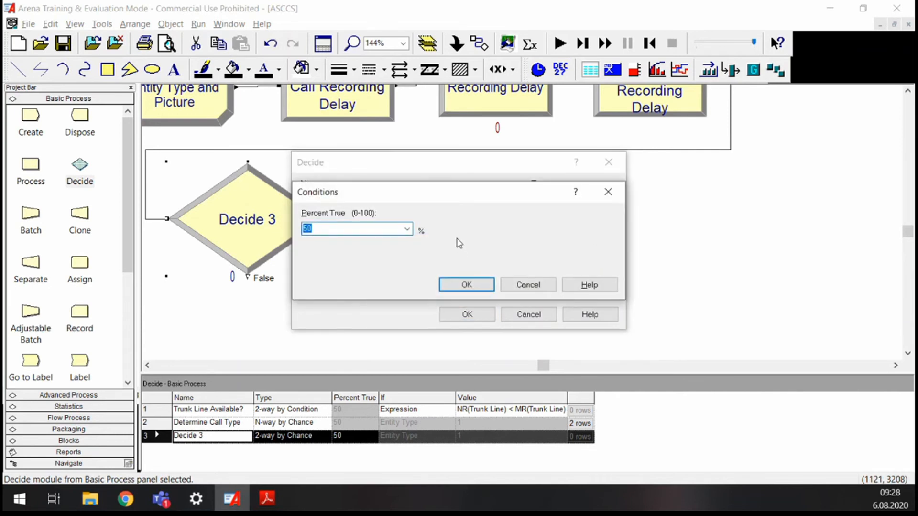
key("alt+Tab")
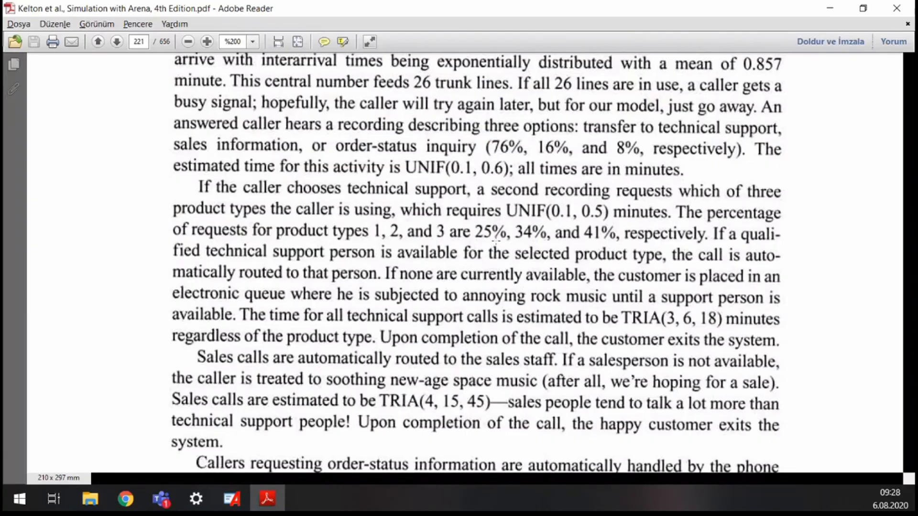
key("alt+Tab")
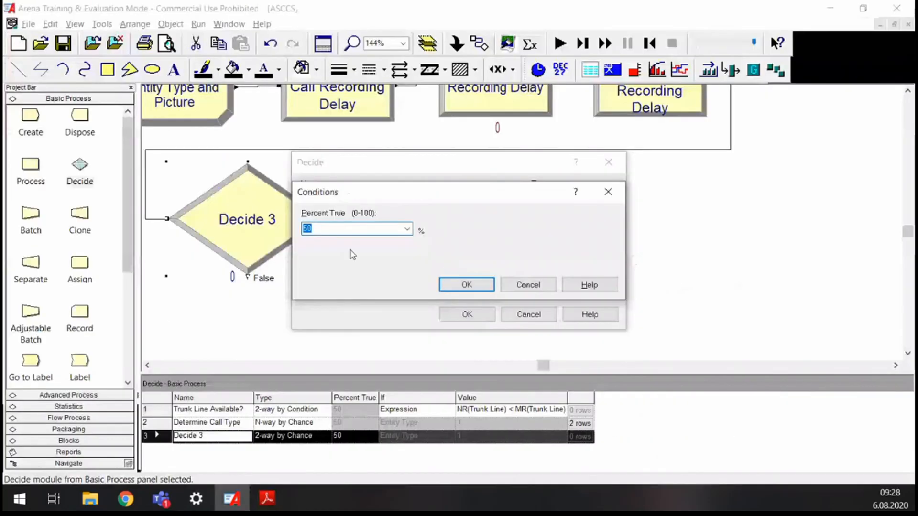
type("25")
left_click(467, 287)
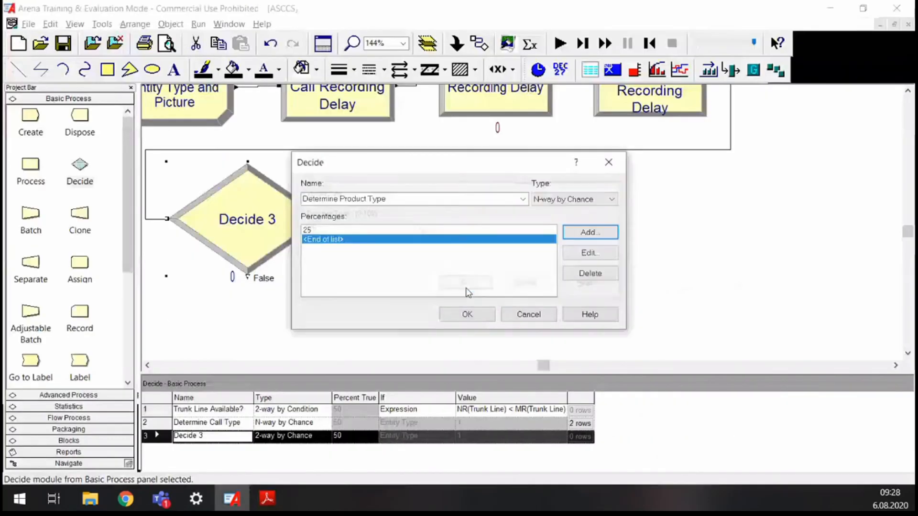
left_click(589, 232)
type("34")
left_click(466, 286)
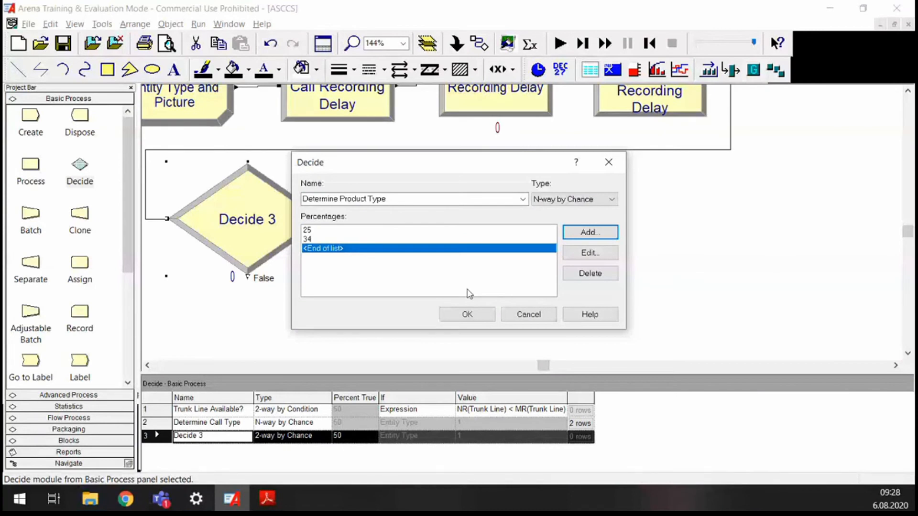
left_click(464, 317)
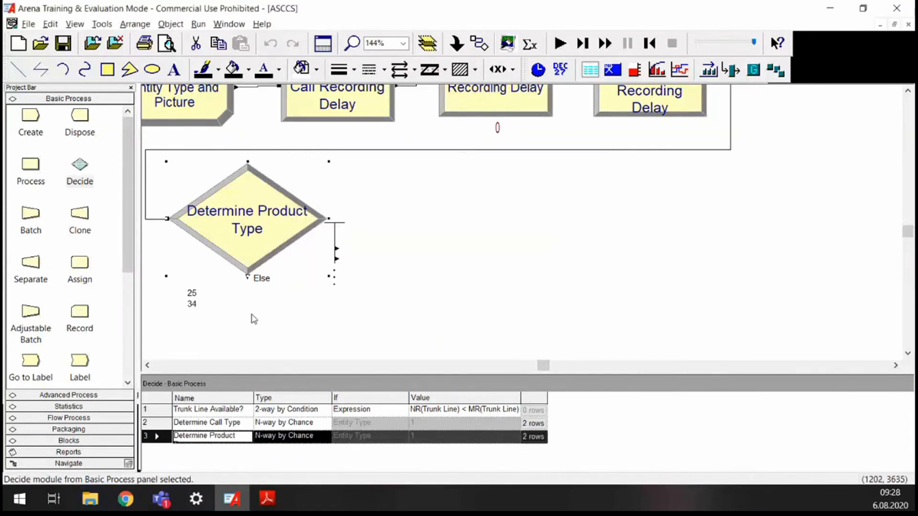
left_click_drag(194, 302, 329, 256)
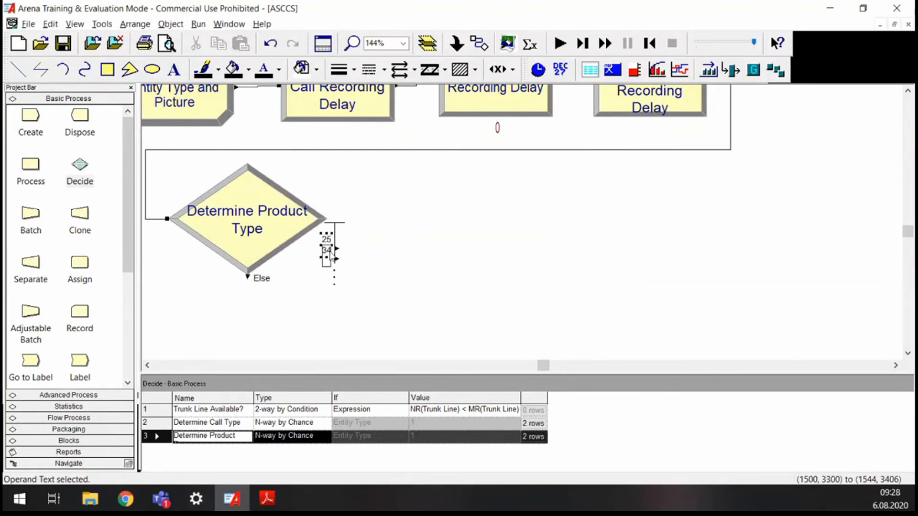
left_click(375, 274)
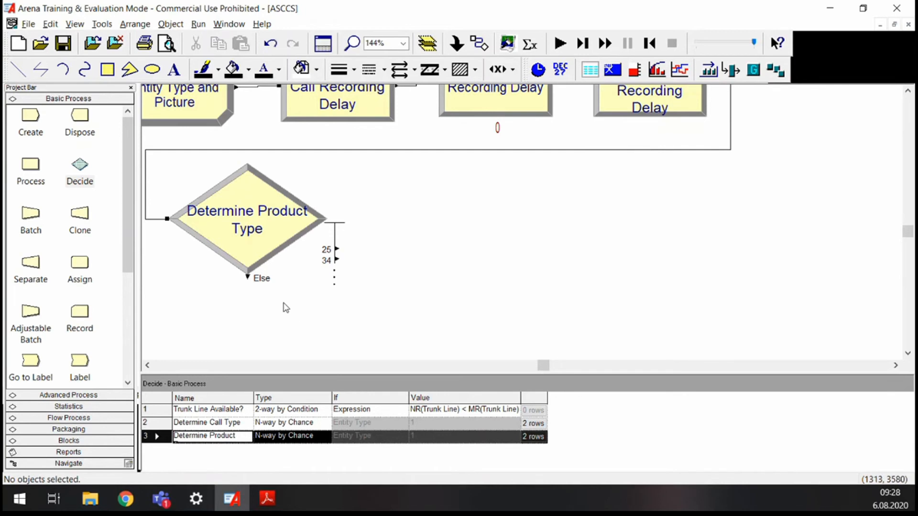
Step: Look up the number of technical support employees devoted to each product type in the textbook PDF, and return to Arena
key("alt+Tab")
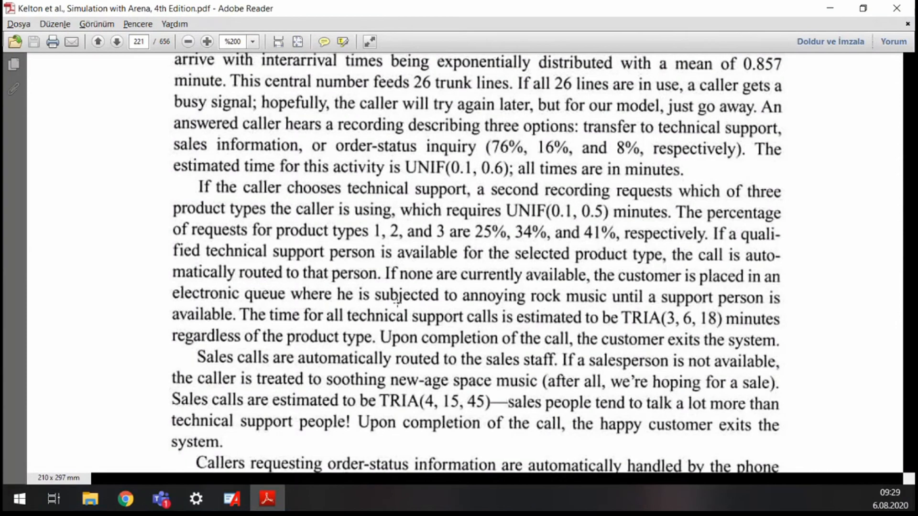
scroll(448, 349, "down", 5)
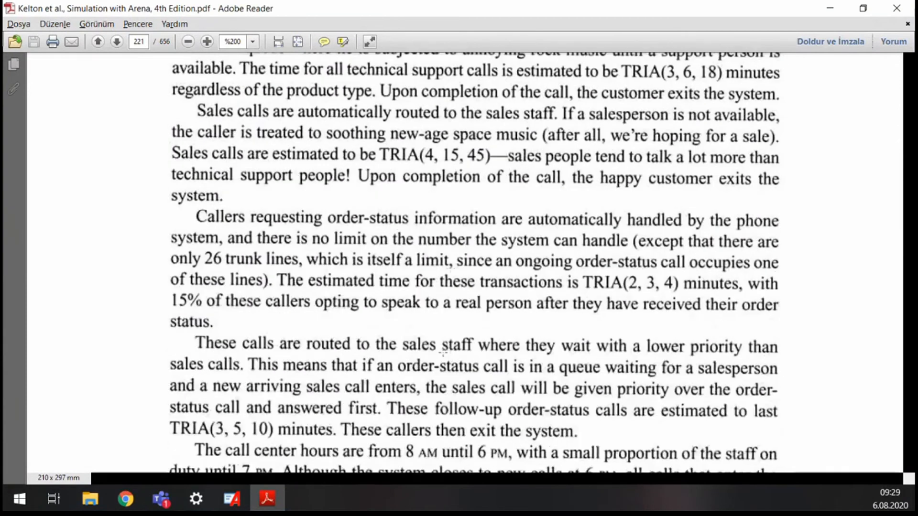
scroll(441, 349, "down", 3)
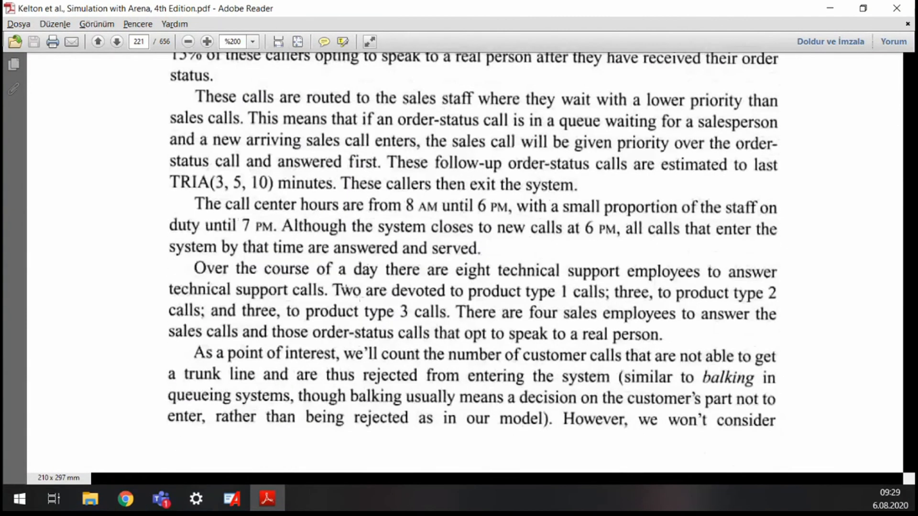
left_click_drag(331, 290, 573, 304)
left_click(575, 304)
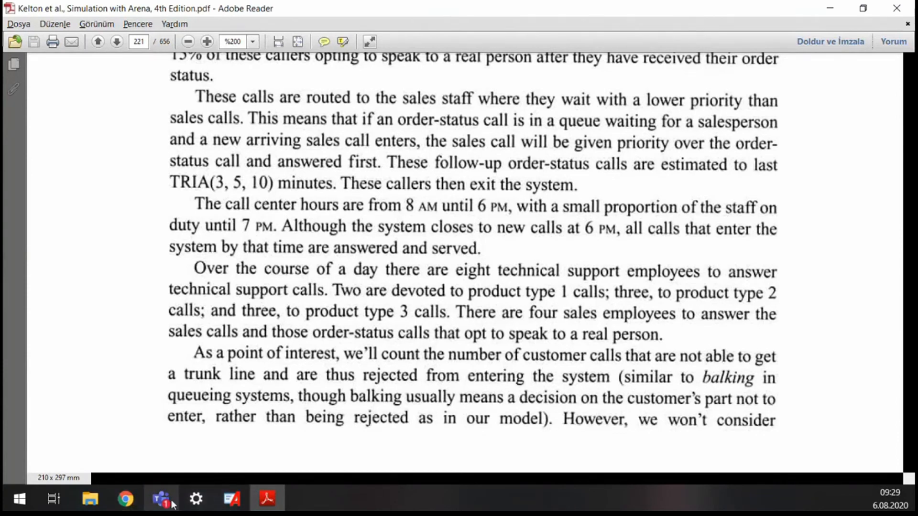
mouse_move(173, 505)
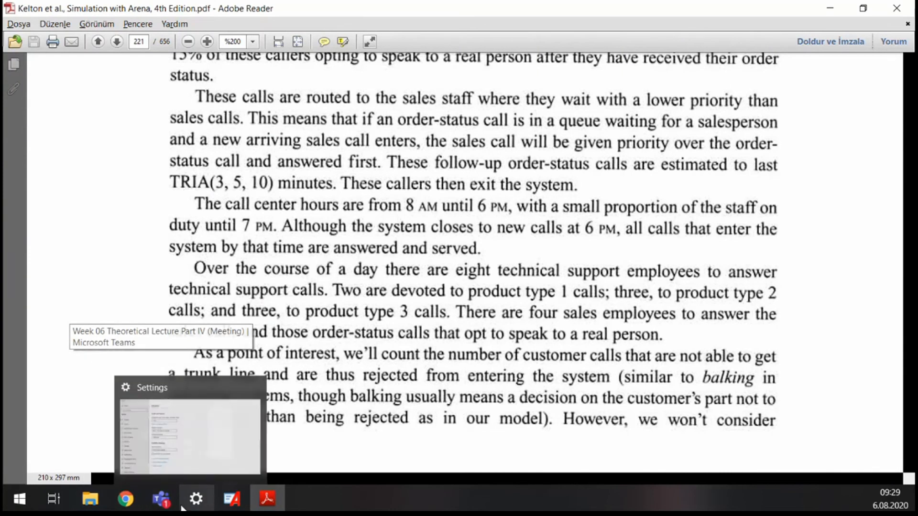
mouse_move(94, 499)
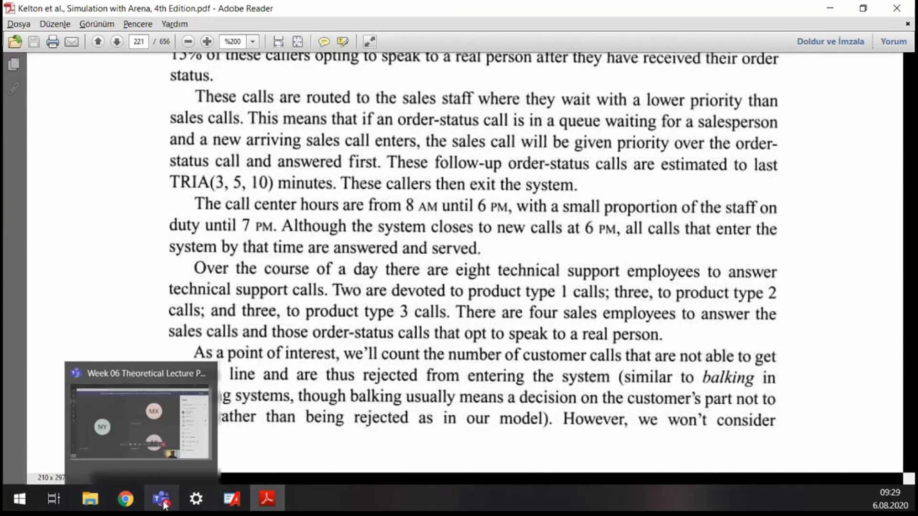
left_click(238, 501)
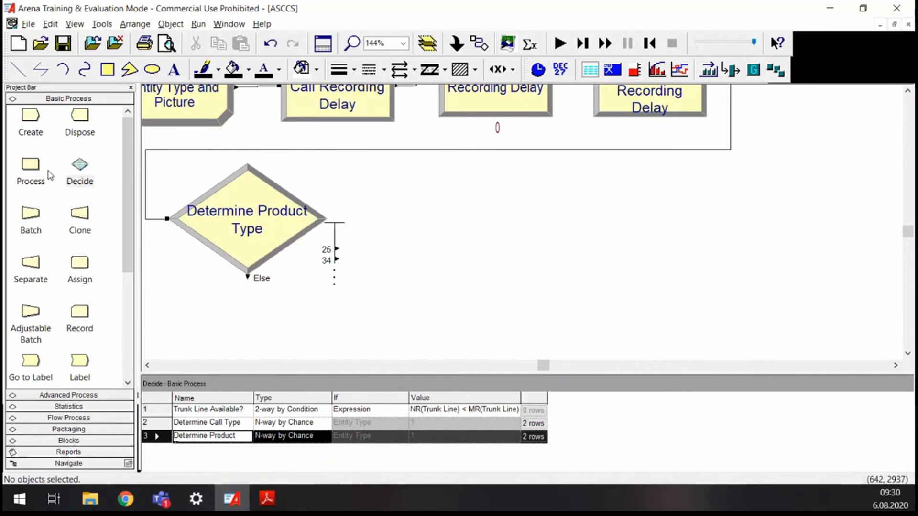
Step: Add a Process module beside the "Determine Product Type" module and connect the 25 percent branch exit to it
left_click_drag(30, 165, 404, 230)
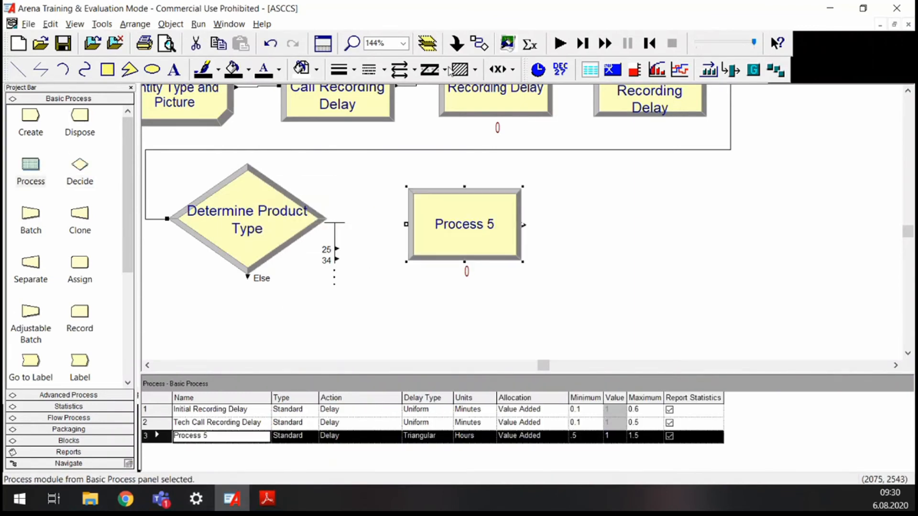
left_click(479, 43)
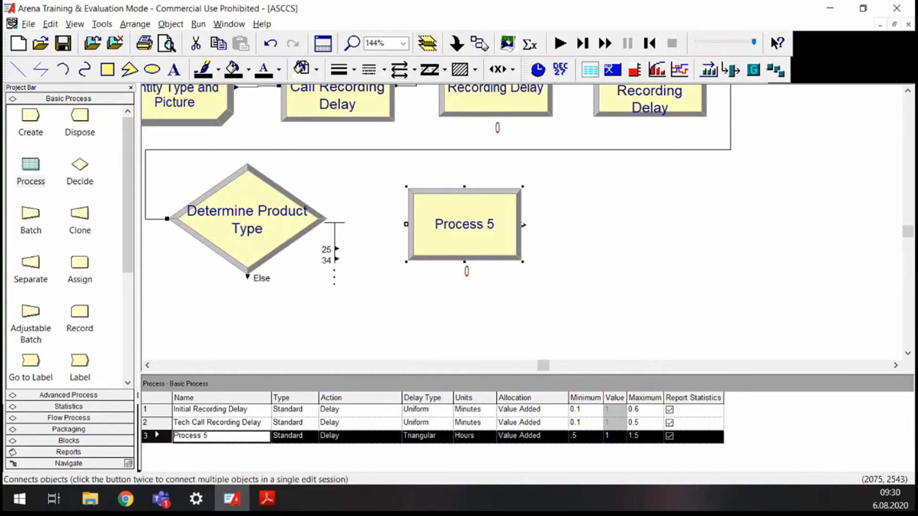
left_click(337, 248)
left_click(406, 224)
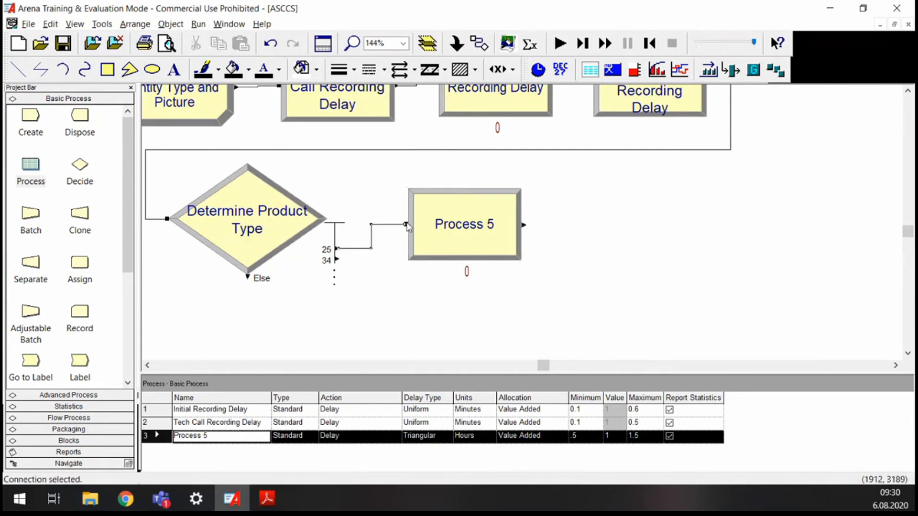
left_click_drag(463, 235, 489, 234)
Step: Name the new Process module "Process Product Type I Tech Call" and set its action to Seize Delay Release
double_click(489, 234)
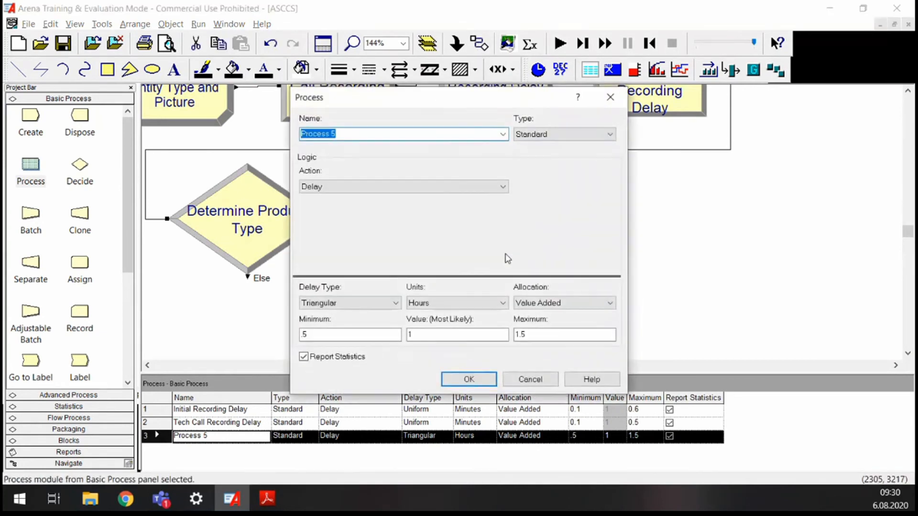
type("Pr")
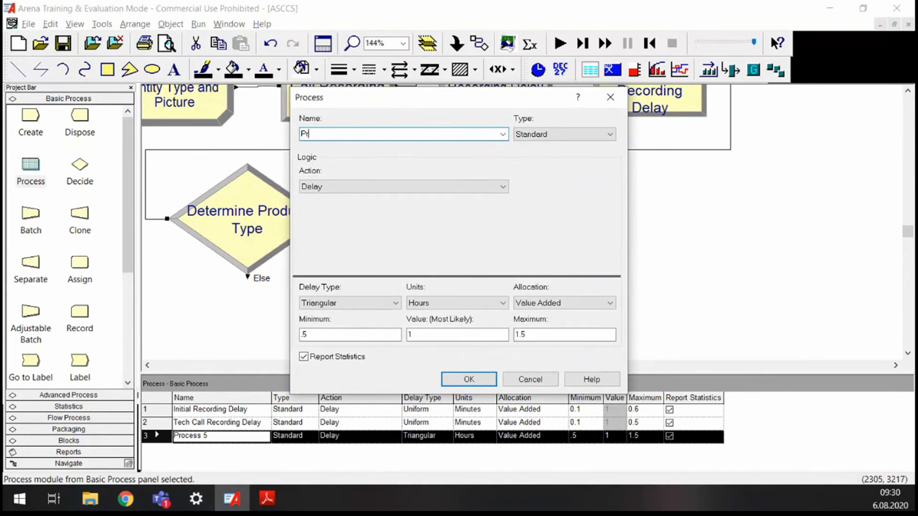
type("ocess Product Type I Tech Call")
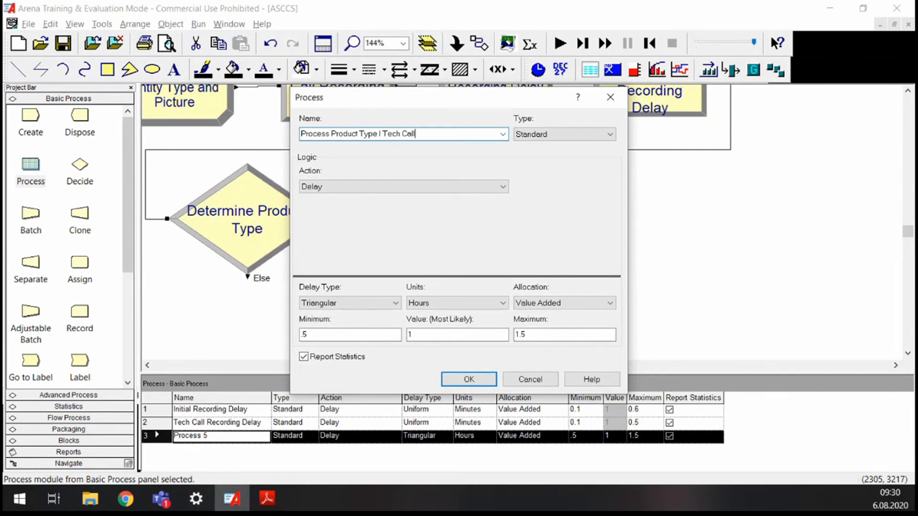
left_click(415, 191)
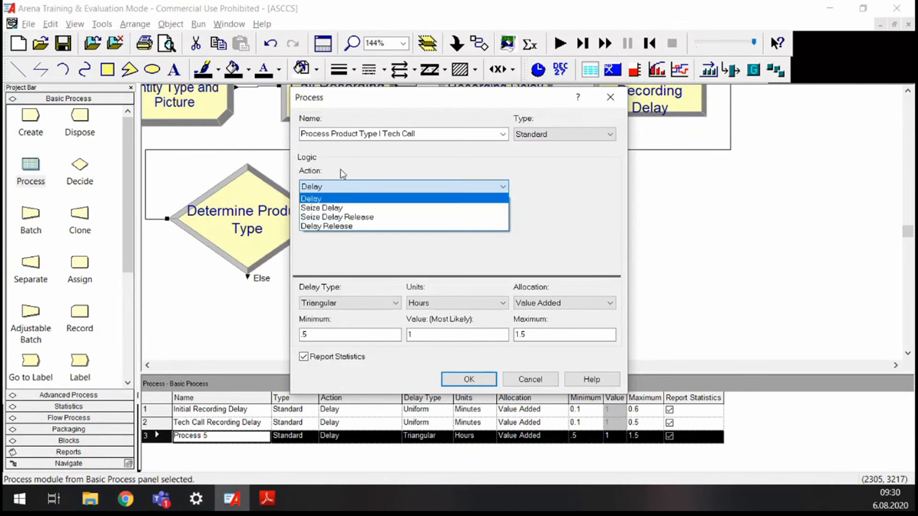
left_click(333, 217)
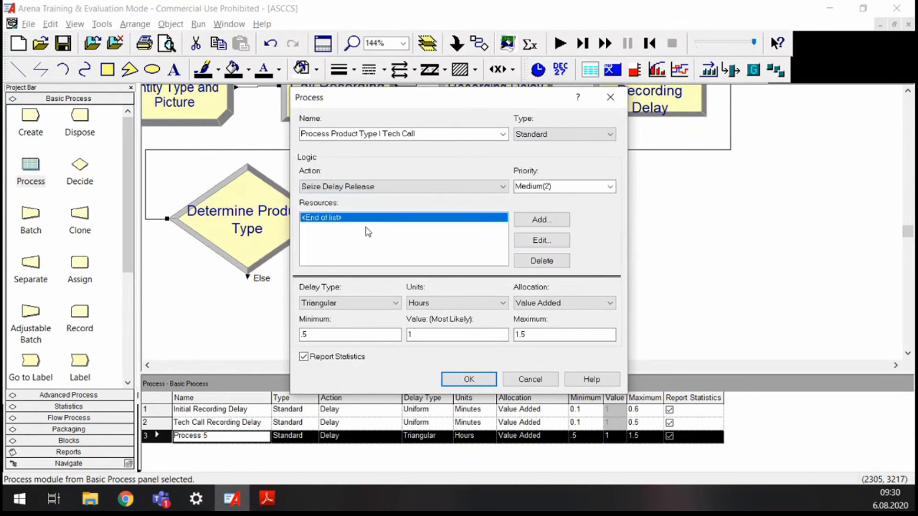
Step: Add a resource named "Tech 1" to the Product Type I process, seizing 1 unit
left_click(535, 223)
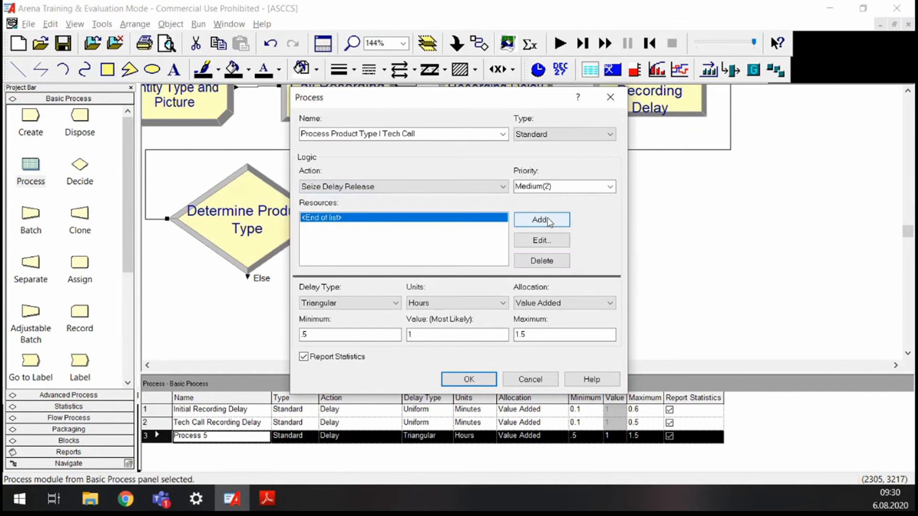
left_click_drag(386, 244, 271, 242)
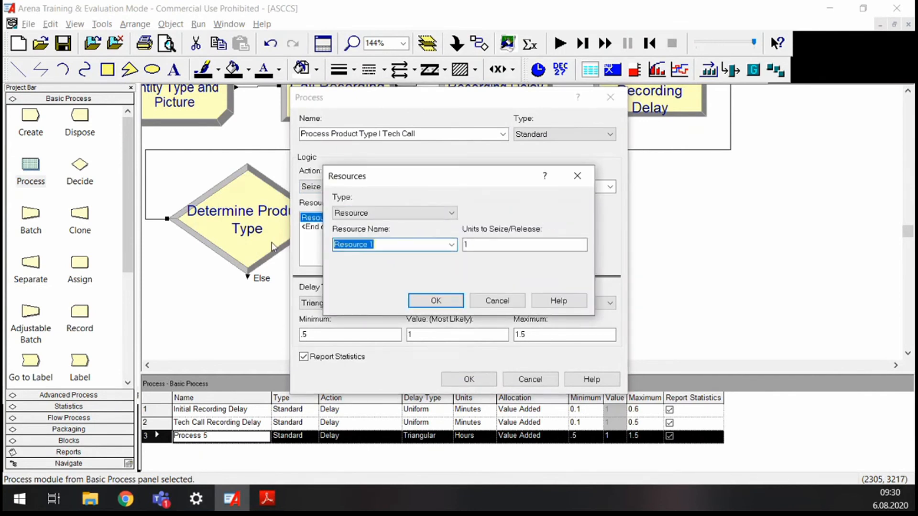
type("Tech 1")
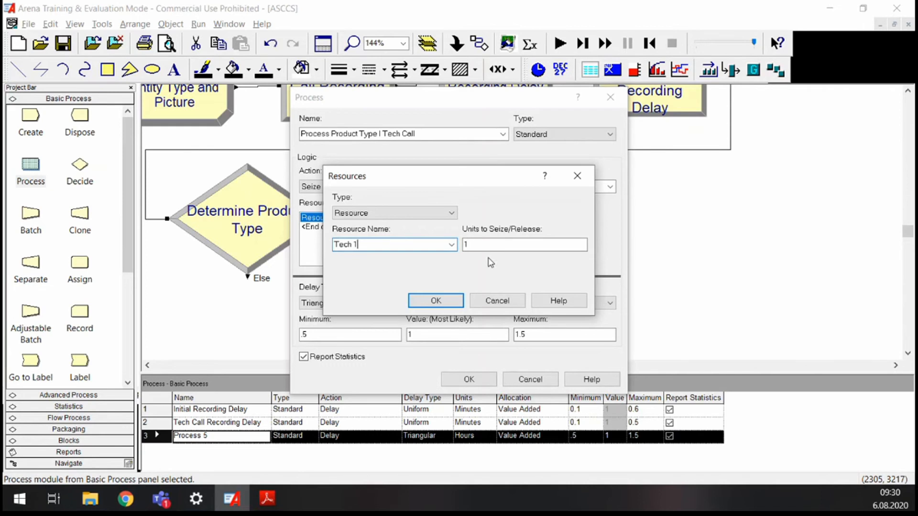
left_click(435, 300)
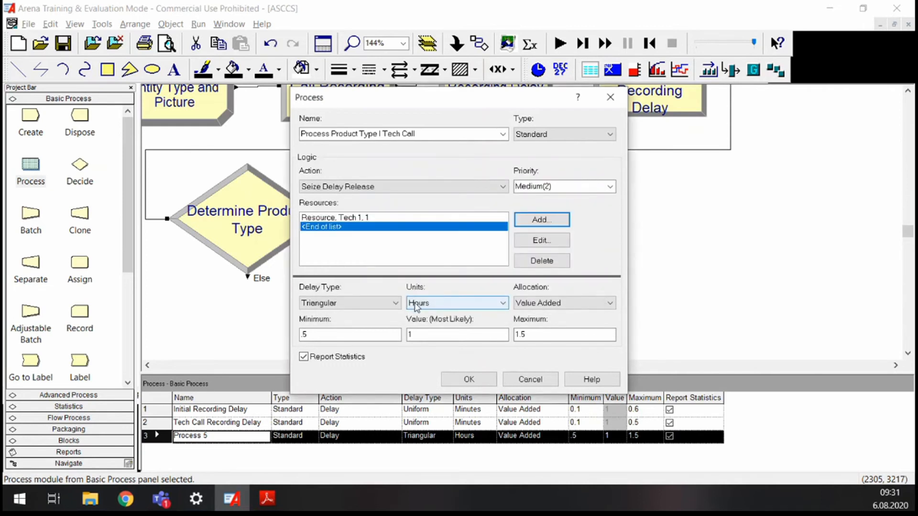
Step: Look up the time distribution for technical support calls in the textbook PDF, and return to Arena
key("alt+Tab")
scroll(434, 290, "down", 3)
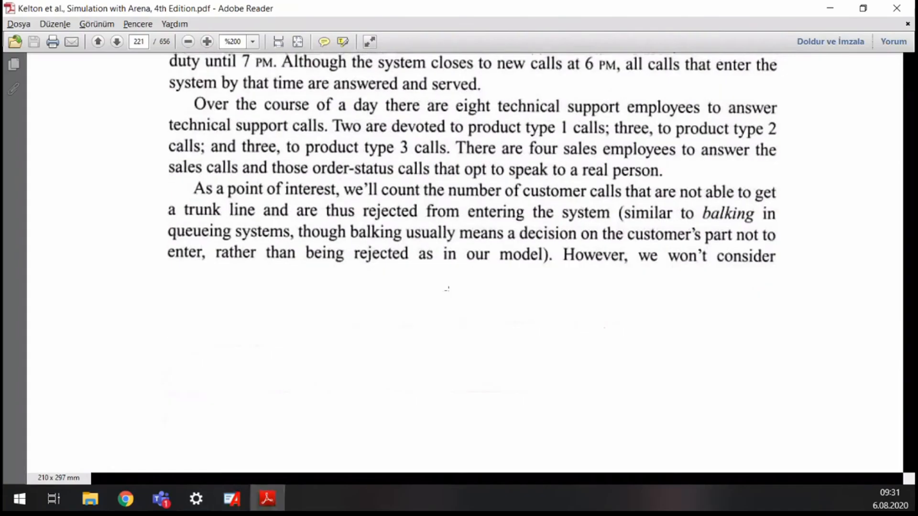
scroll(446, 288, "up", 8)
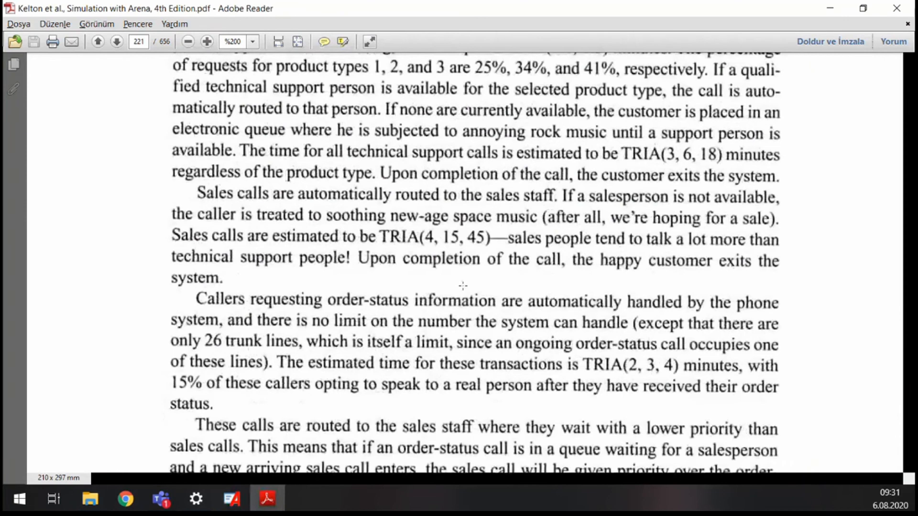
left_click_drag(373, 223, 410, 245)
left_click_drag(620, 142, 727, 165)
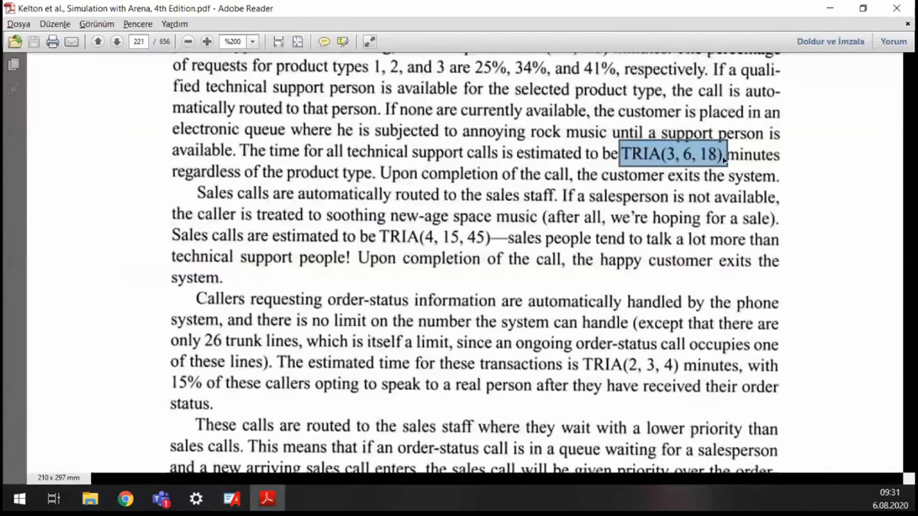
left_click_drag(289, 162, 376, 187)
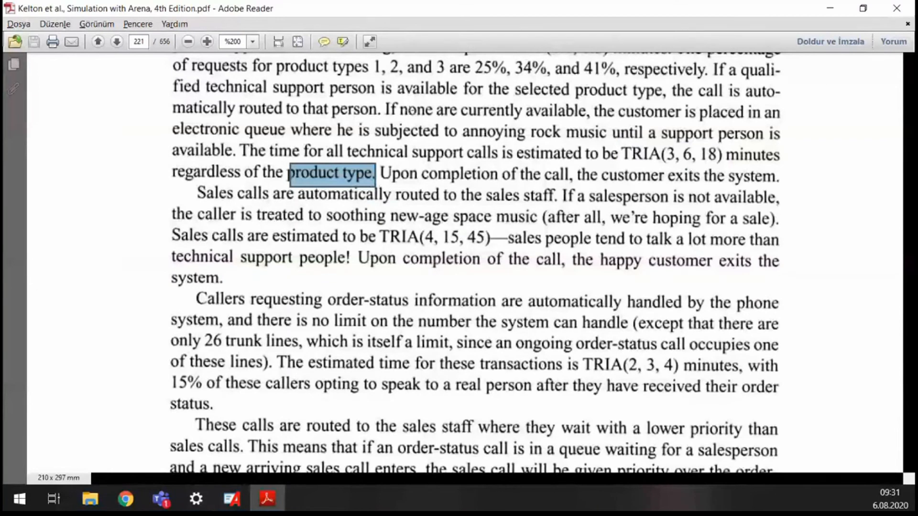
key("alt+Tab")
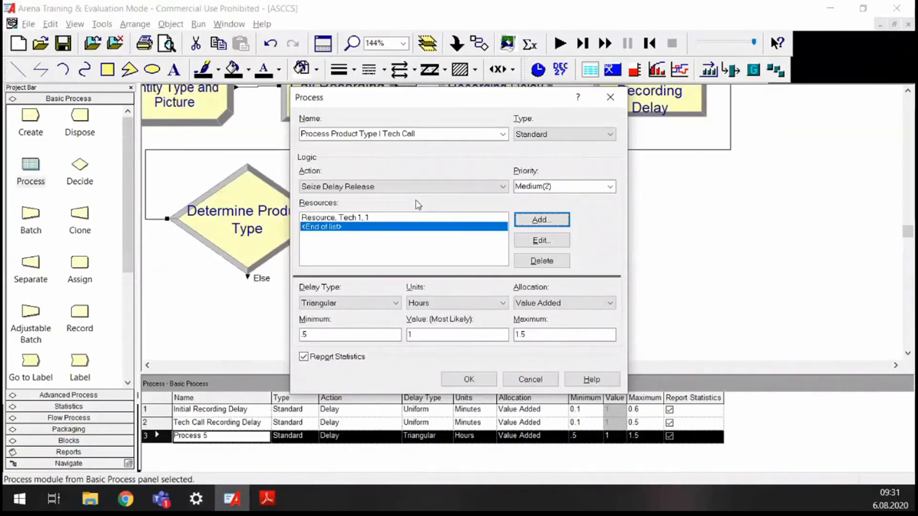
Step: Set the Product Type I process's triangular delay to 3, 6 and 18 minutes, accept its settings, and shift the module slightly down
left_click(445, 305)
left_click(431, 325)
left_click_drag(371, 333, 200, 338)
key("alt+Tab")
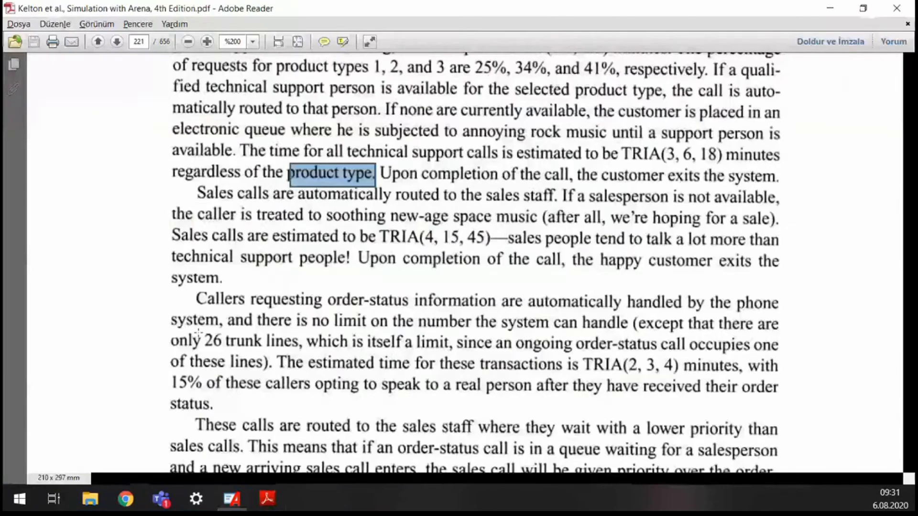
key("alt+Tab")
key("Tab")
type("6")
key("Tab")
type("18")
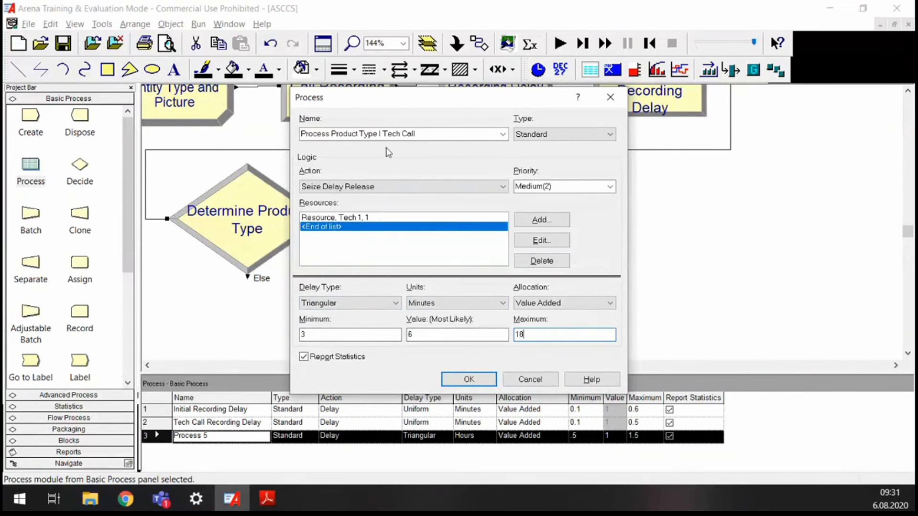
left_click(467, 379)
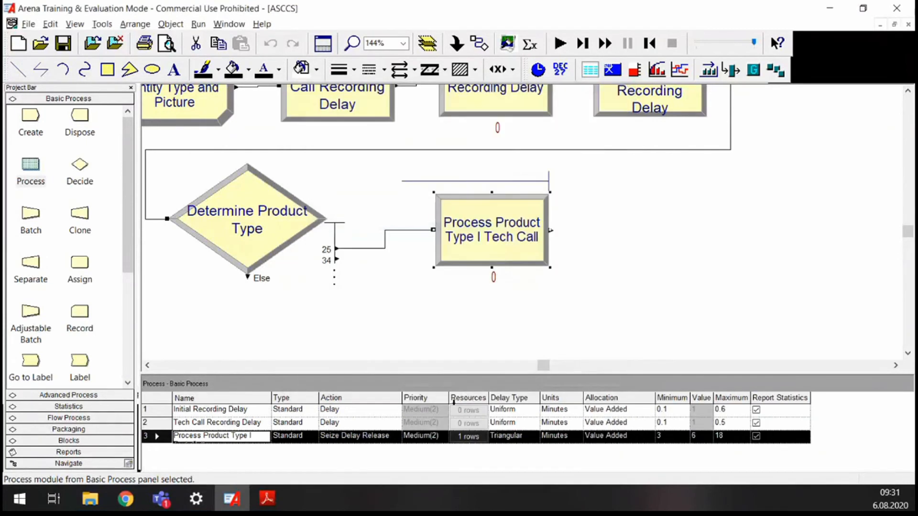
left_click_drag(507, 234, 508, 244)
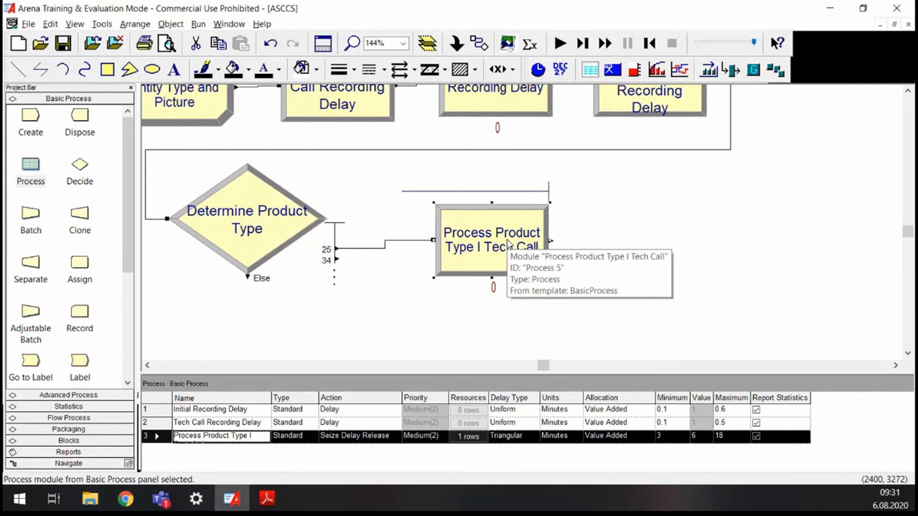
Step: Set the fixed capacity of the Tech 1 resource to 2 in the Resource data module
double_click(480, 241)
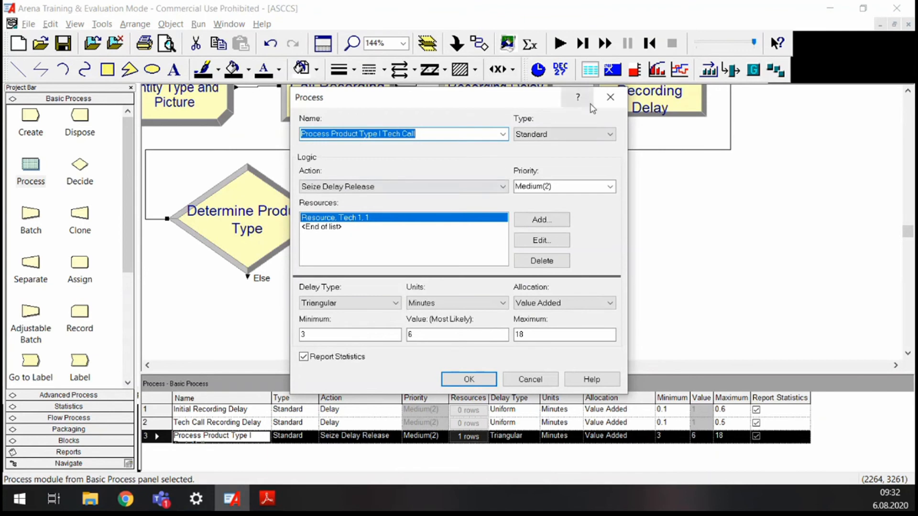
left_click(610, 97)
left_click_drag(134, 223, 133, 332)
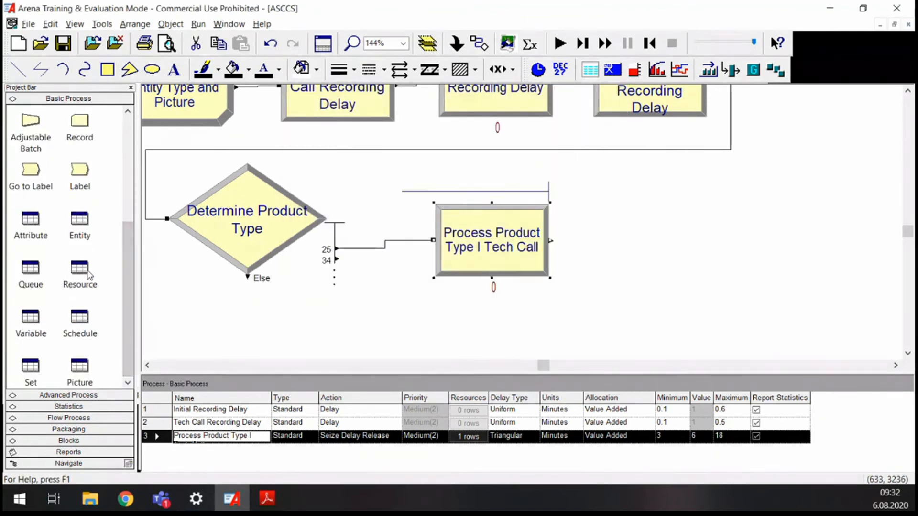
left_click(83, 270)
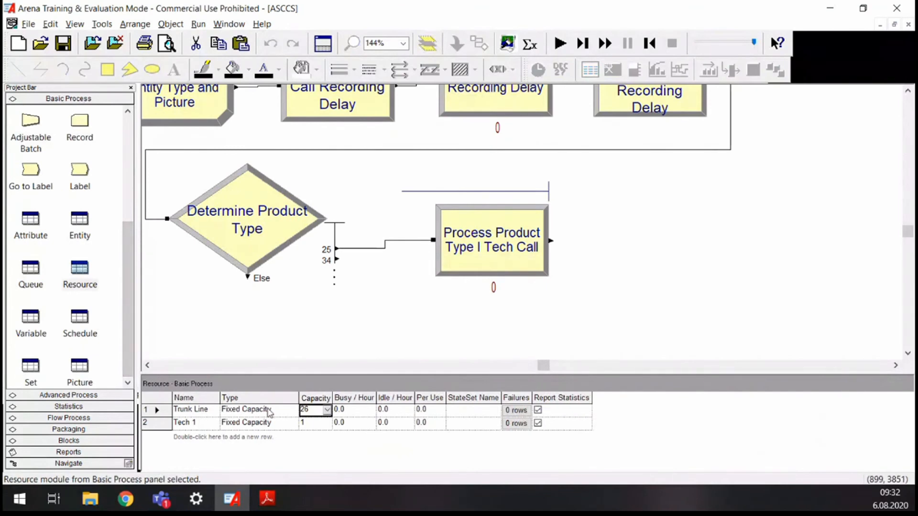
left_click(312, 423)
key("BackSpace")
type("2")
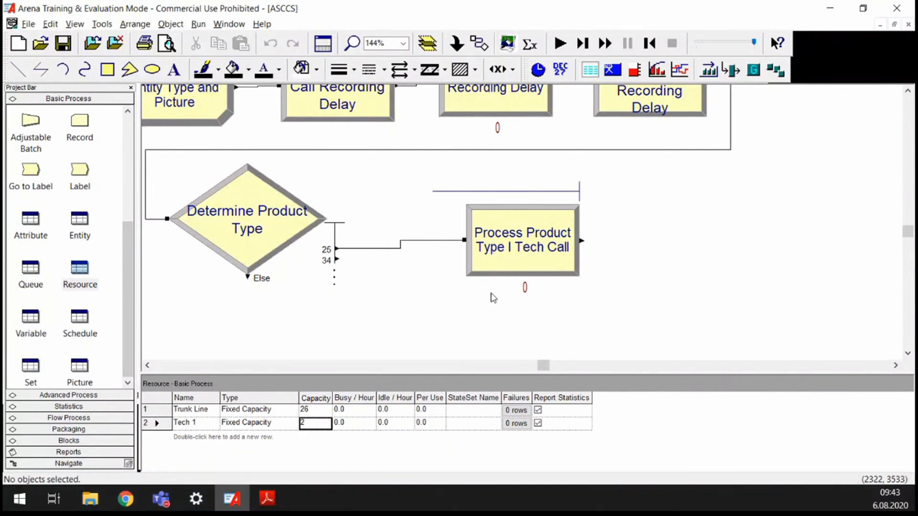
Step: Duplicate the "Process Product Type I Tech Call" module and align the copy directly below the original
scroll(491, 297, "down", 3)
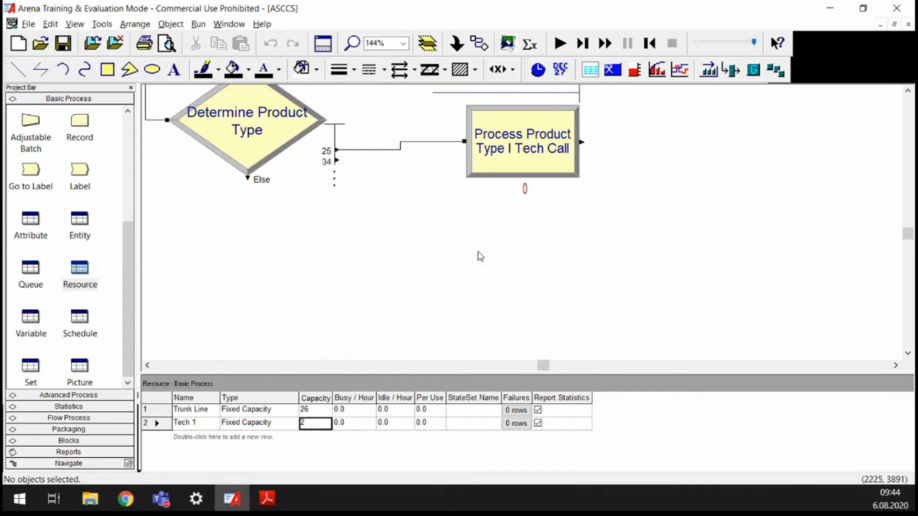
left_click(512, 139)
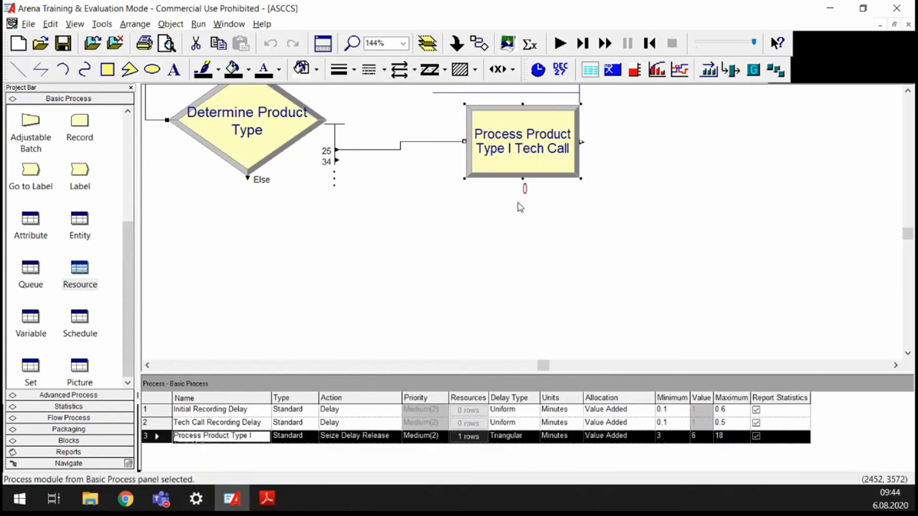
key("ctrl+c")
left_click(528, 161)
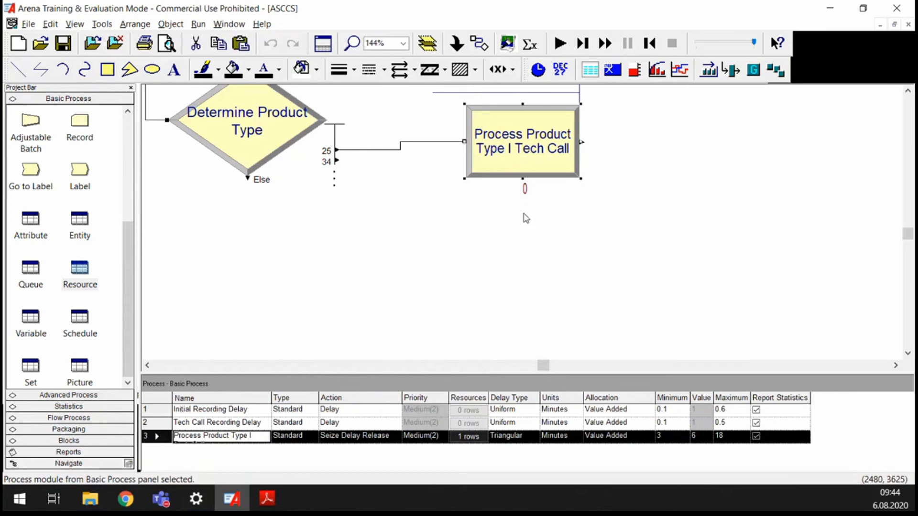
left_click(517, 228)
key("ctrl+v")
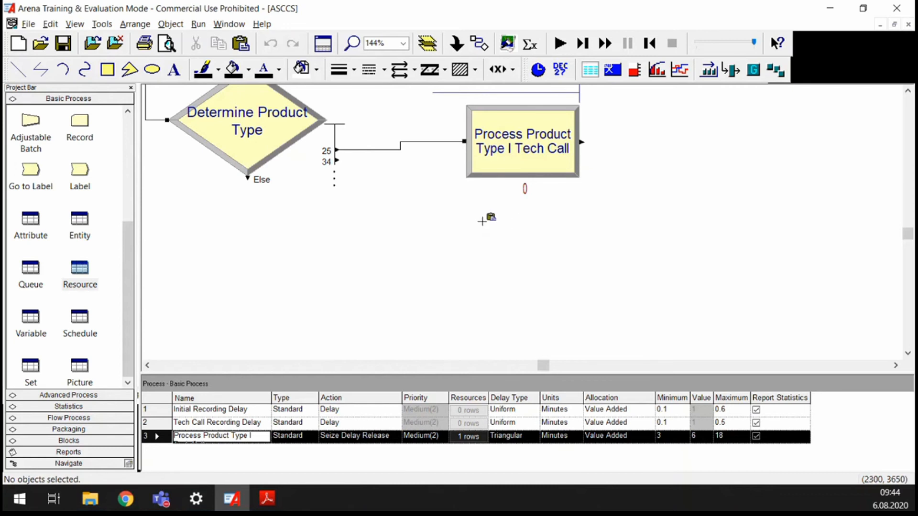
left_click(470, 214)
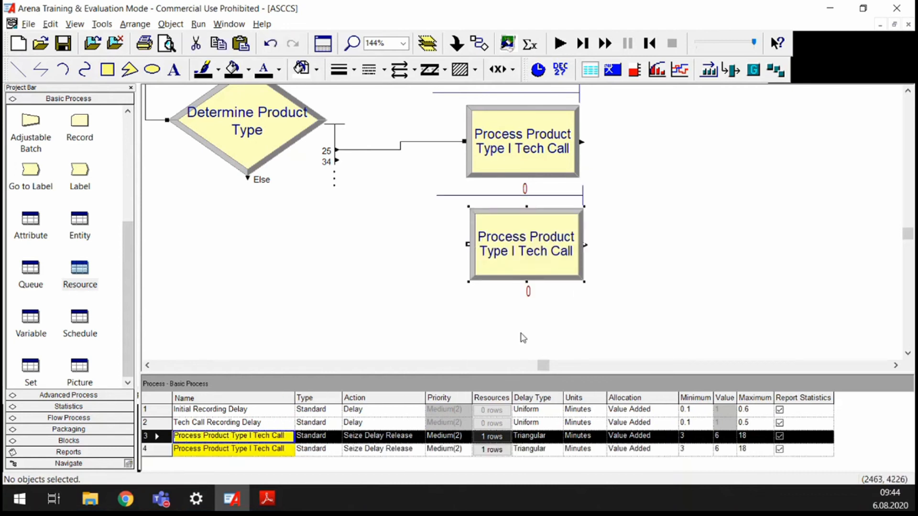
left_click_drag(531, 242, 526, 278)
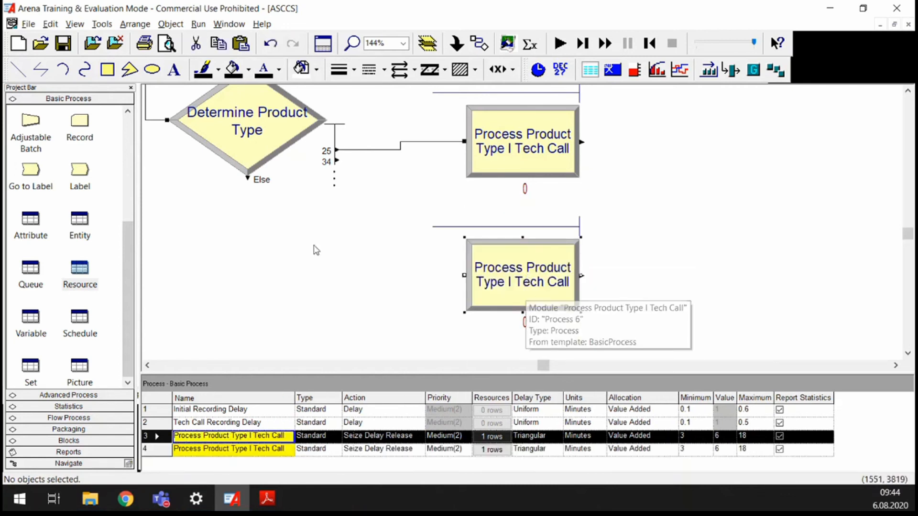
Step: Connect the 34 percent exit of "Determine Product Type" to the copied Process module
left_click(481, 47)
left_click(336, 161)
left_click(464, 276)
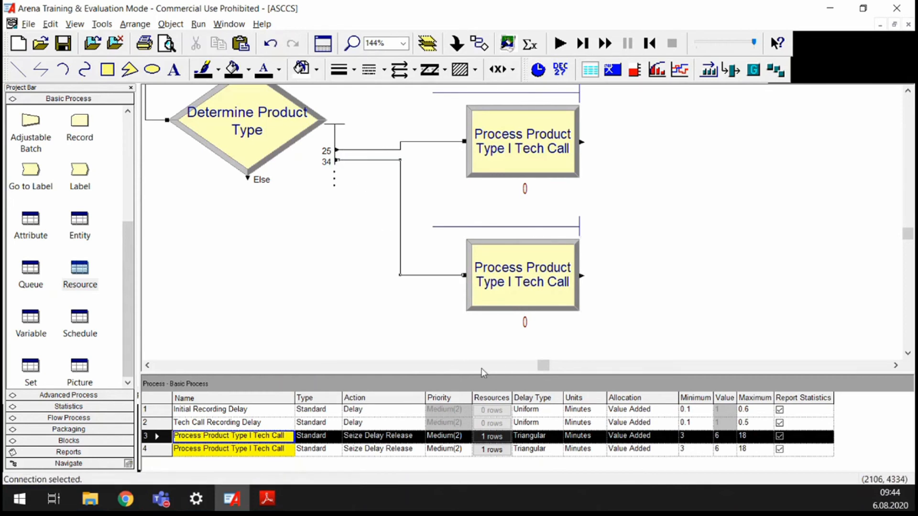
Step: Rename the copied Process module "Process Product Type II Tech Call"
left_click(553, 282)
double_click(552, 281)
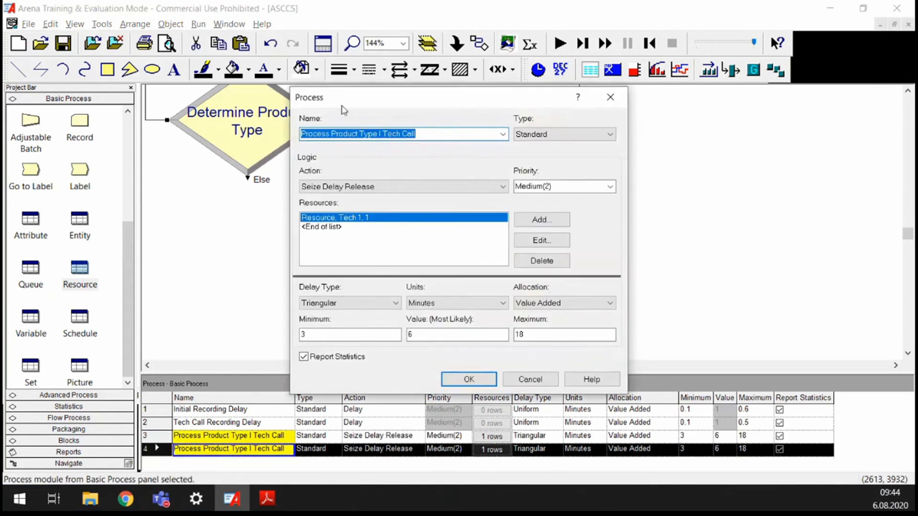
left_click(385, 134)
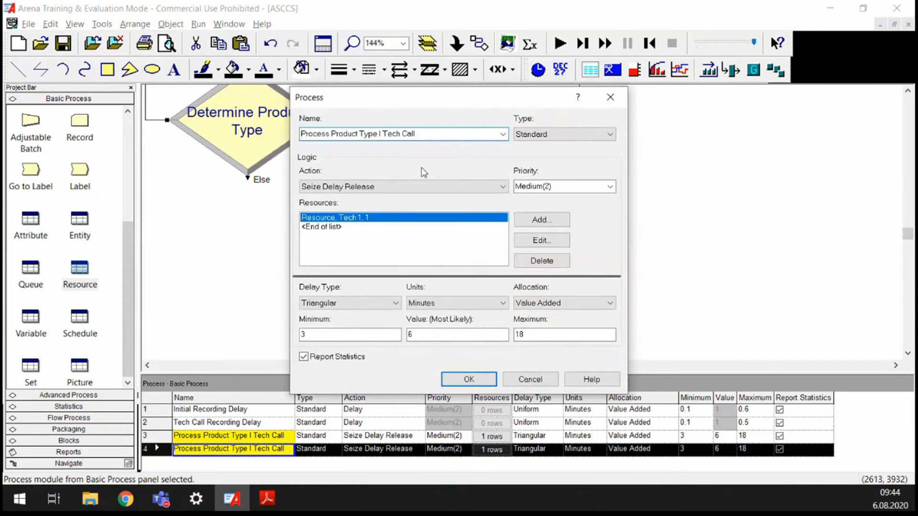
type("I")
Step: Change the resource seized by the Product Type II process to "Tech 2"
left_click(540, 241)
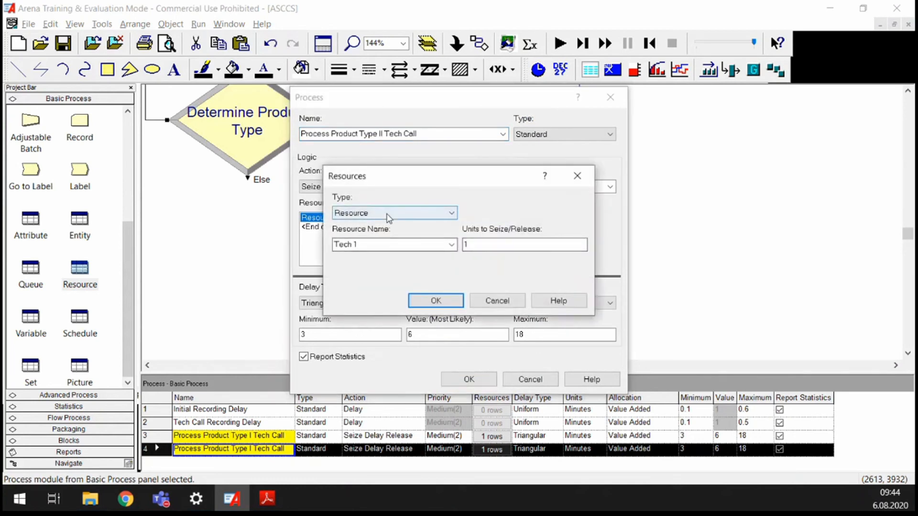
left_click(372, 245)
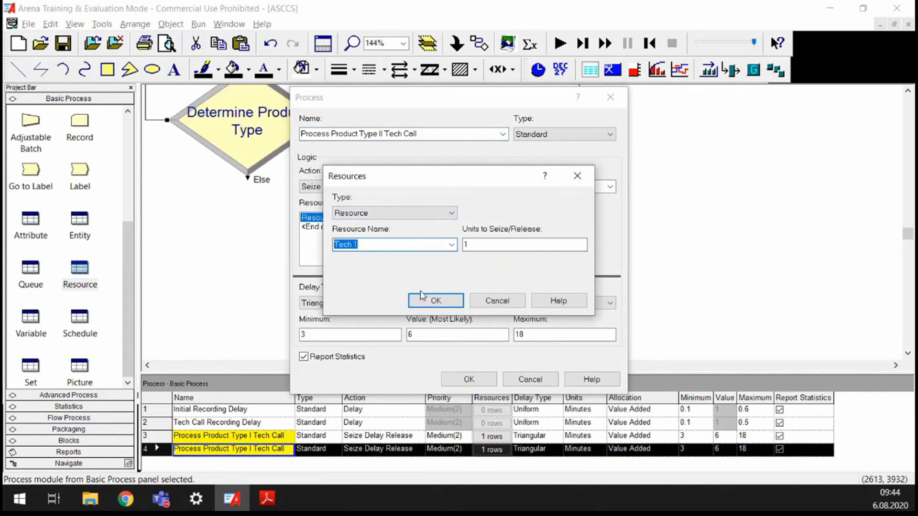
key("End")
key("BackSpace")
type("2")
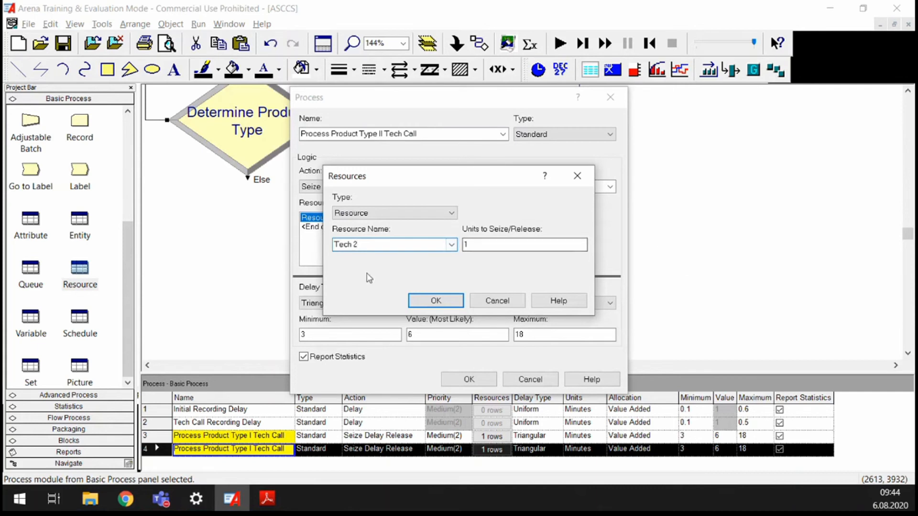
left_click(436, 301)
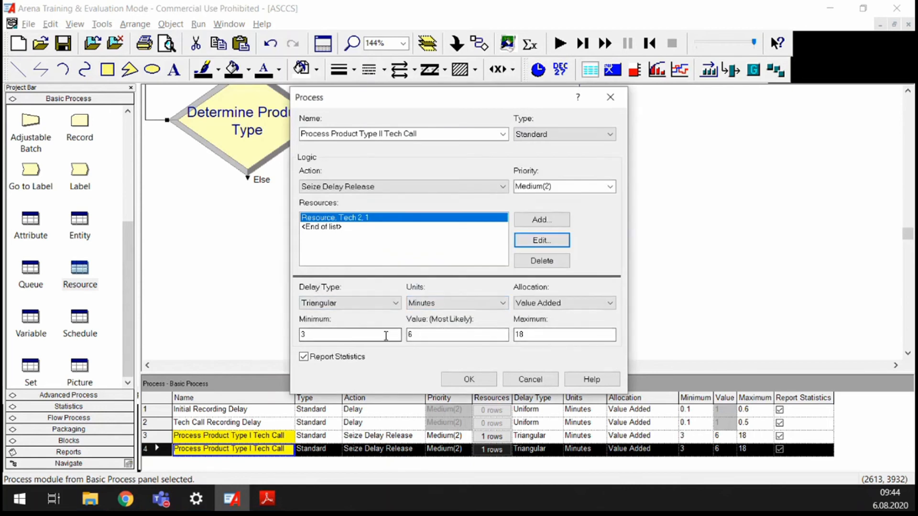
Step: Accept the edits to the Product Type II process module and recheck its name, resource and delay settings
left_click(486, 380)
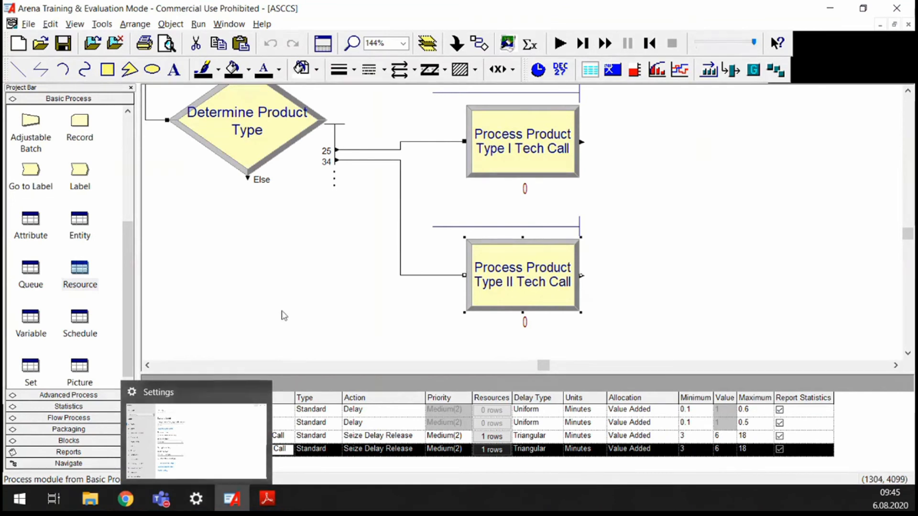
left_click(296, 284)
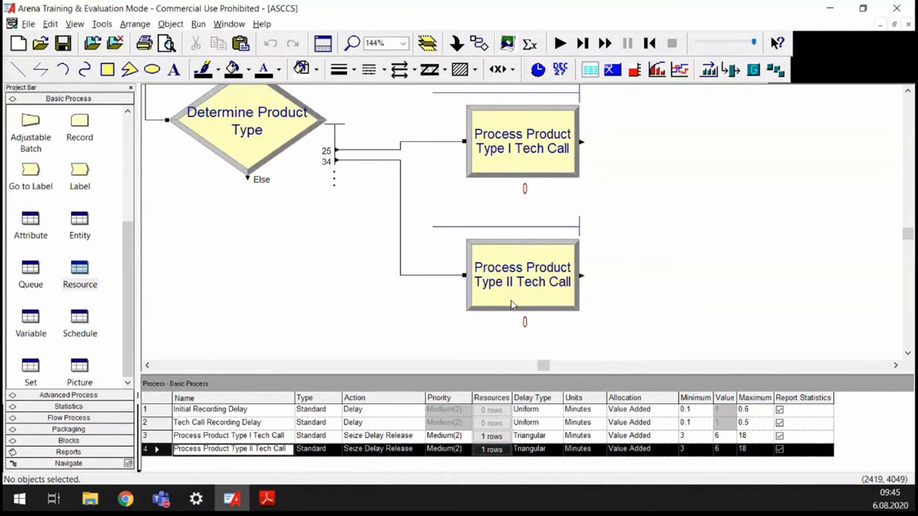
double_click(480, 284)
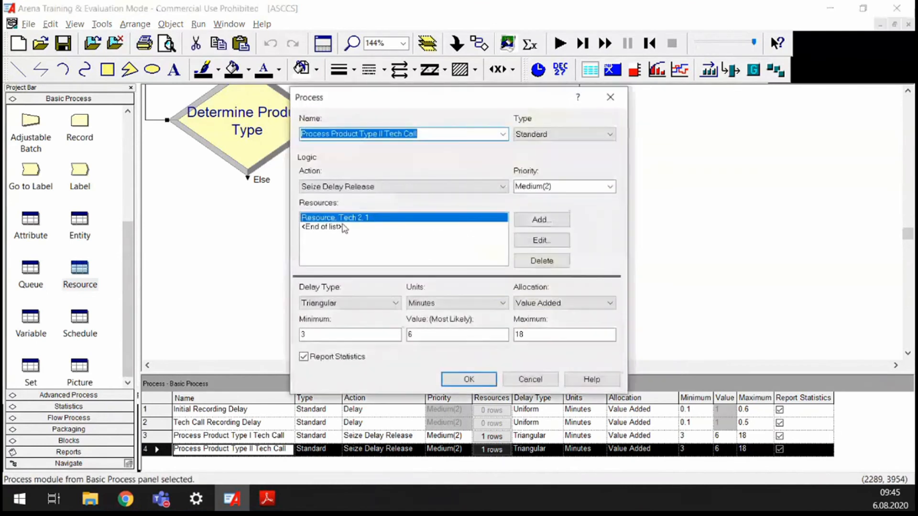
left_click(466, 380)
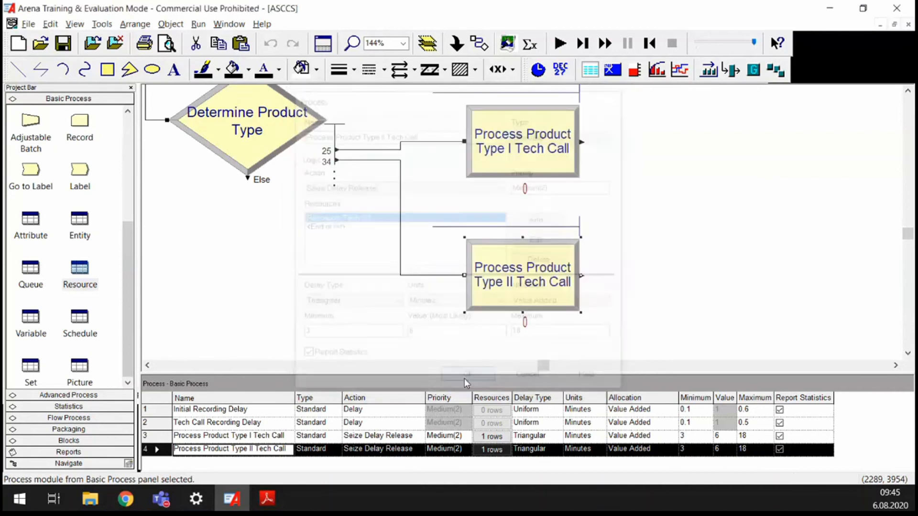
Step: Set the capacity of the "Tech 2" resource to 3
left_click(72, 270)
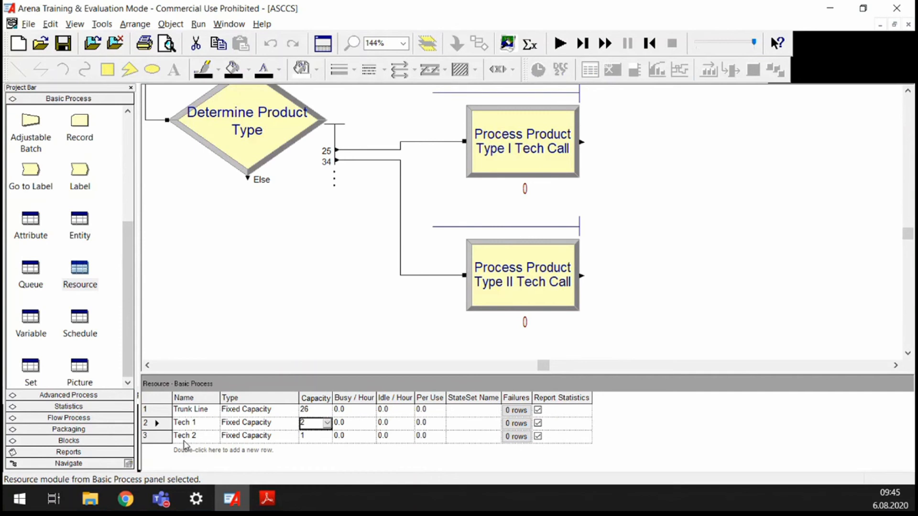
left_click(306, 436)
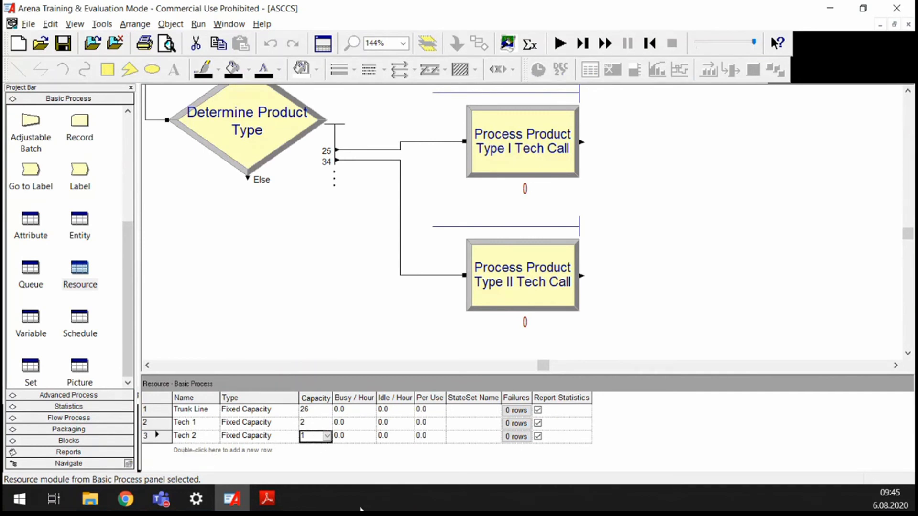
type("3")
key("Tab")
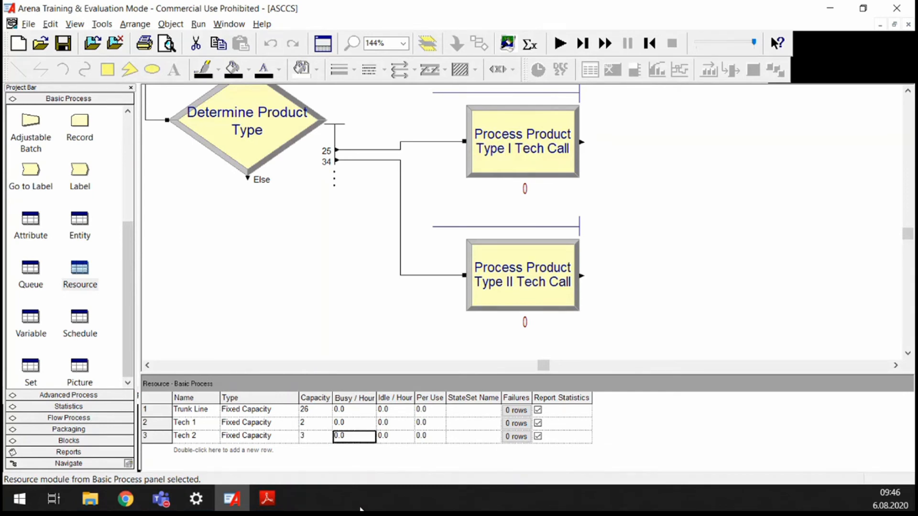
Step: Duplicate the "Process Product Type II Tech Call" module and place the copy directly below the original
scroll(519, 301, "down", 3)
scroll(519, 301, "up", 3)
left_click(514, 272)
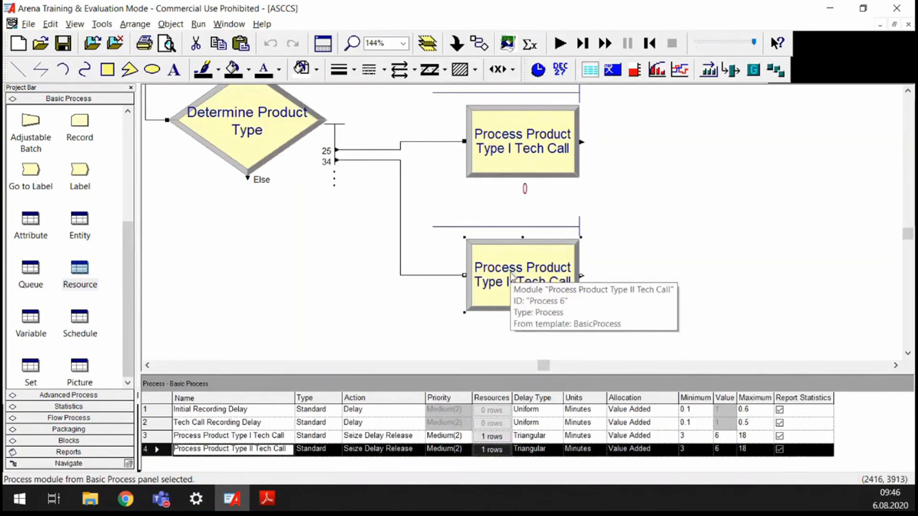
scroll(496, 289, "down", 3)
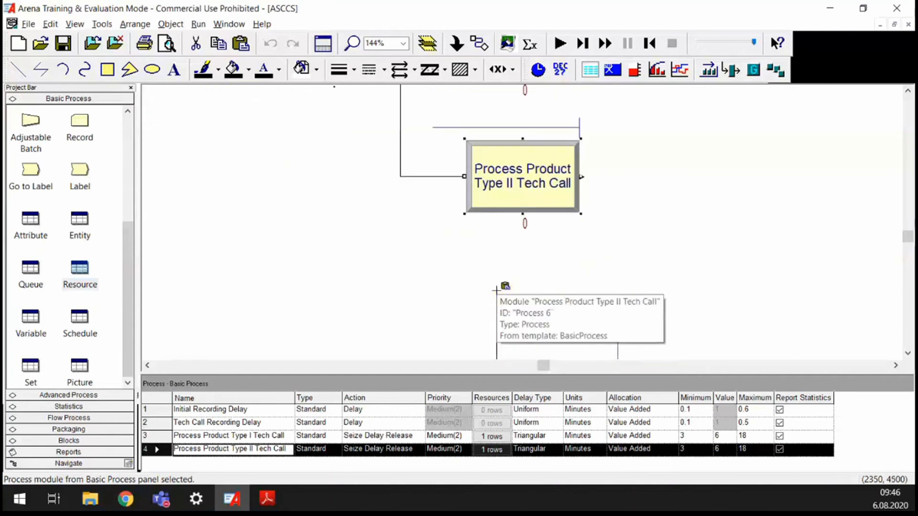
left_click(478, 247)
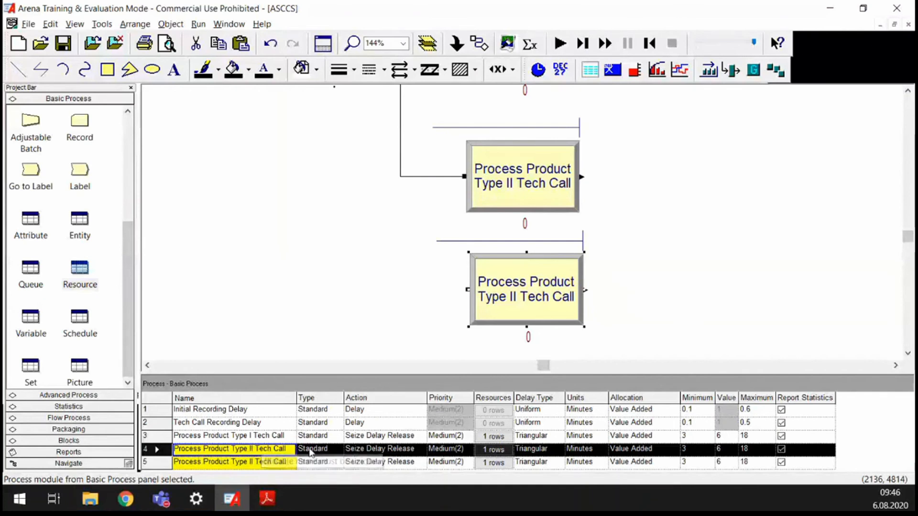
Step: Connect the Else exit of "Determine Product Type" to the newly copied Process module
left_click(299, 297)
scroll(300, 296, "up", 3)
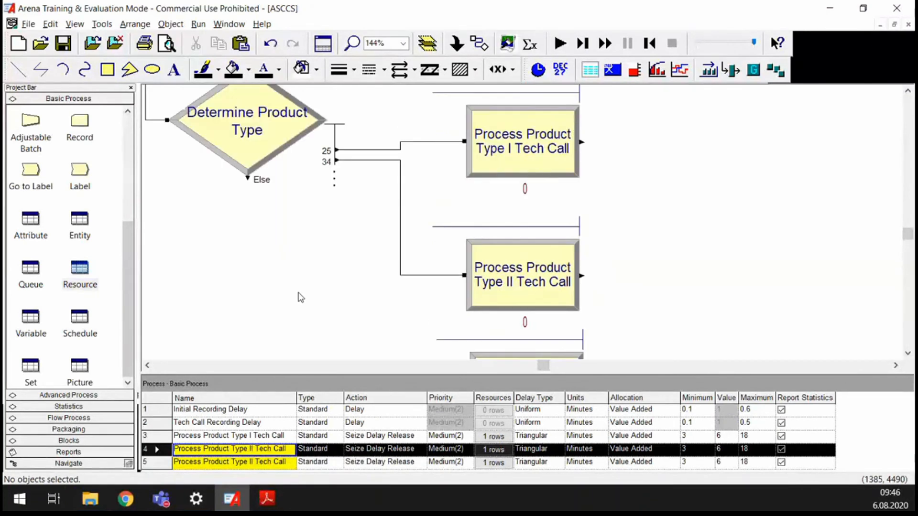
left_click(479, 43)
left_click(247, 178)
scroll(258, 291, "down", 3)
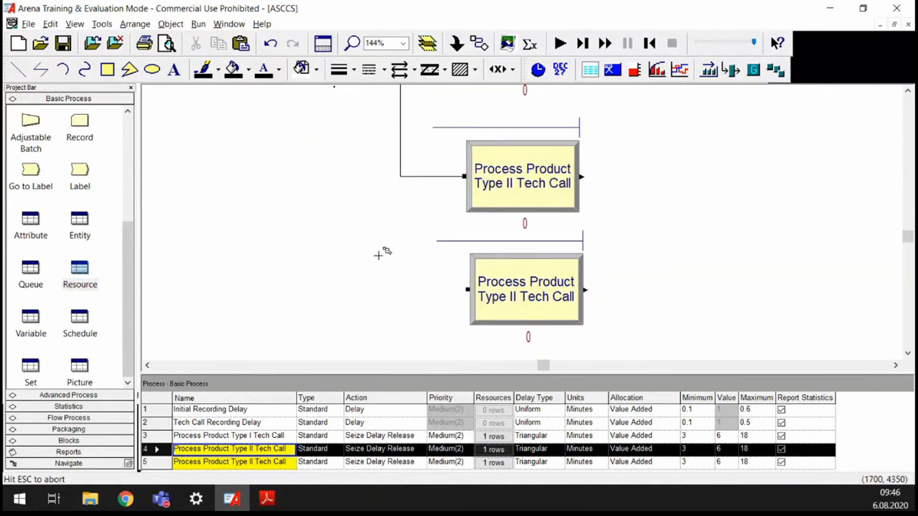
left_click(468, 289)
scroll(417, 334, "up", 3)
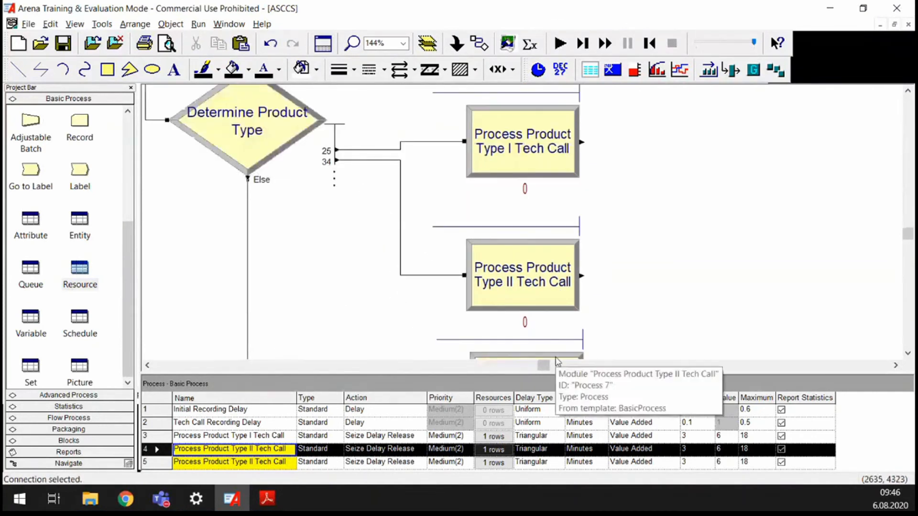
Step: Rename the lowest copied Process module "Process Product Type III Tech Call"
scroll(550, 356, "down", 3)
double_click(516, 296)
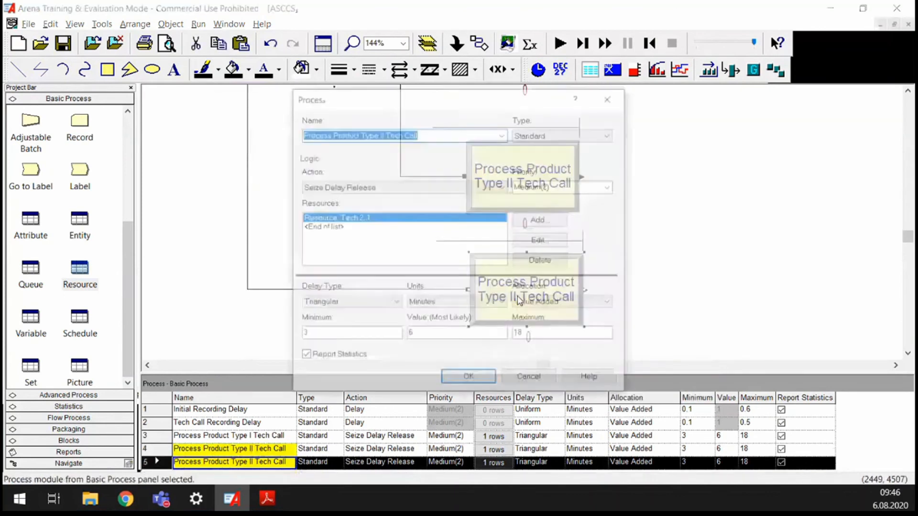
left_click(379, 134)
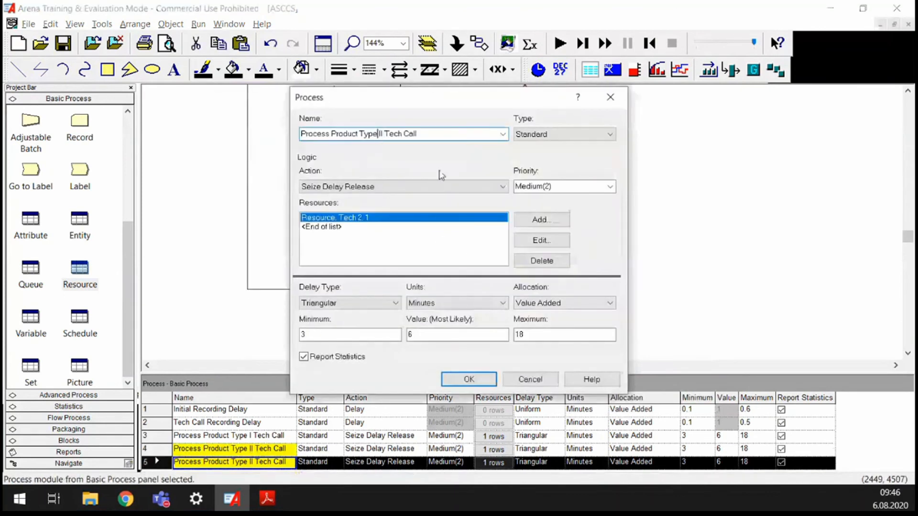
type("I")
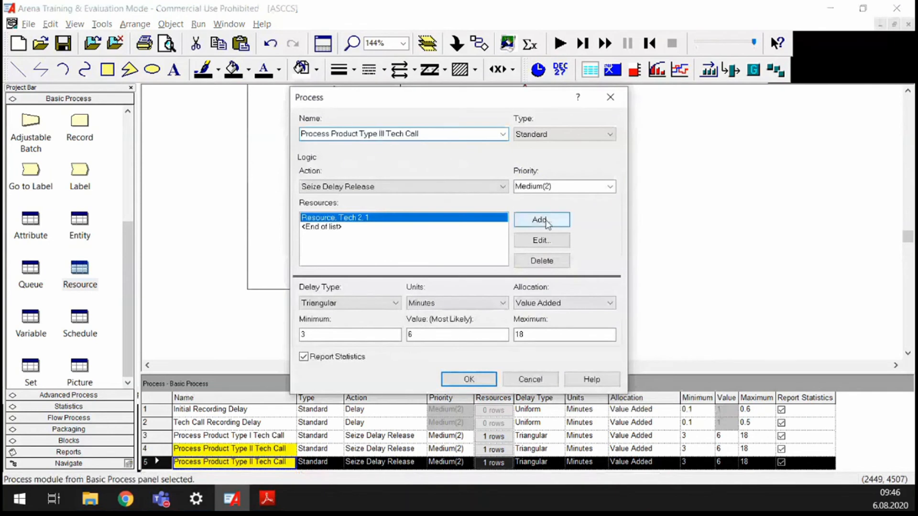
Step: Change the resource seized by the Product Type III process to "Tech 3" and accept the module's settings
left_click(542, 241)
left_click(384, 243)
left_click(386, 242)
type("3")
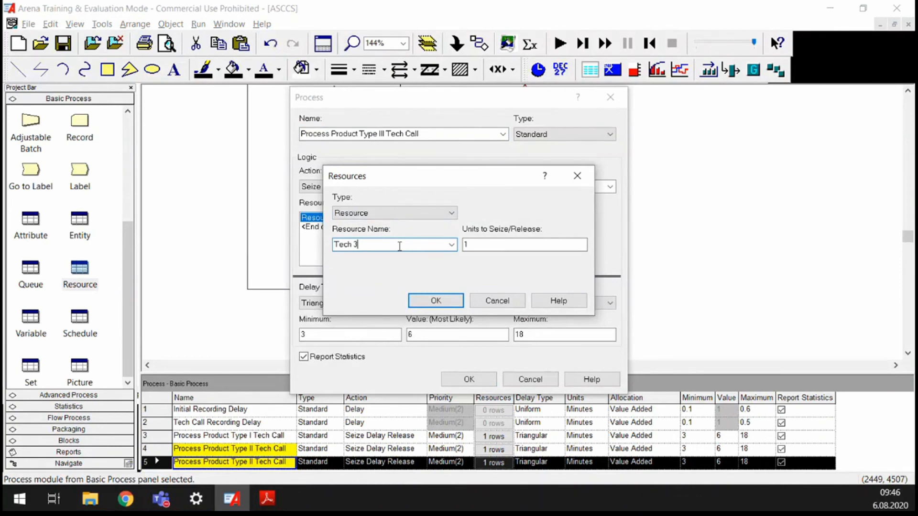
left_click(435, 301)
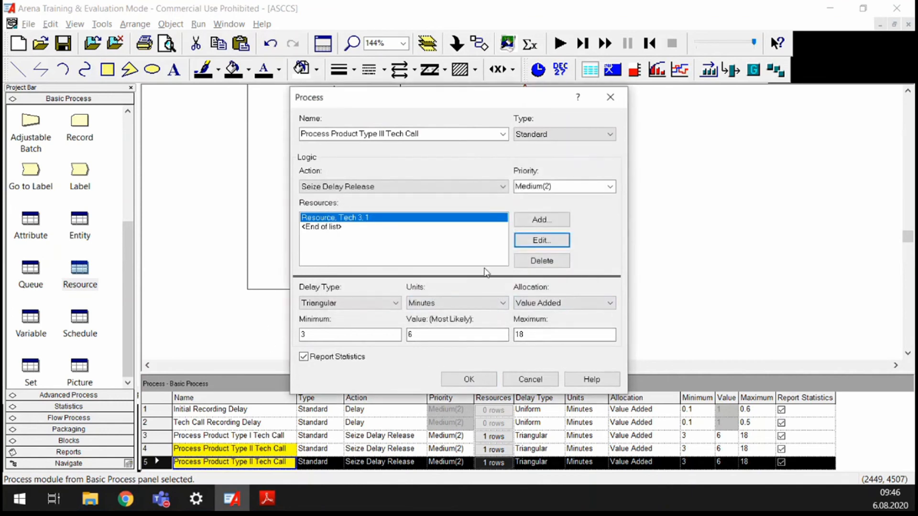
left_click(469, 379)
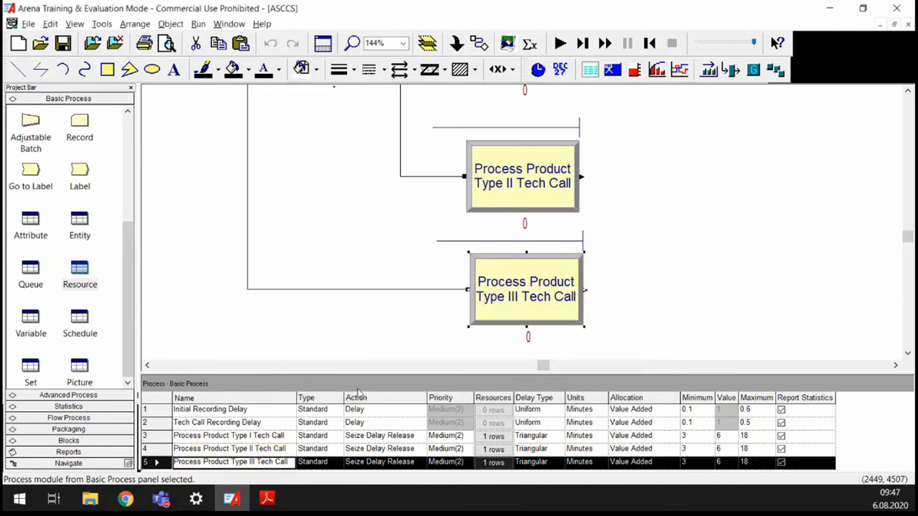
Step: Set the capacity of the "Tech 3" resource to 3
left_click(82, 275)
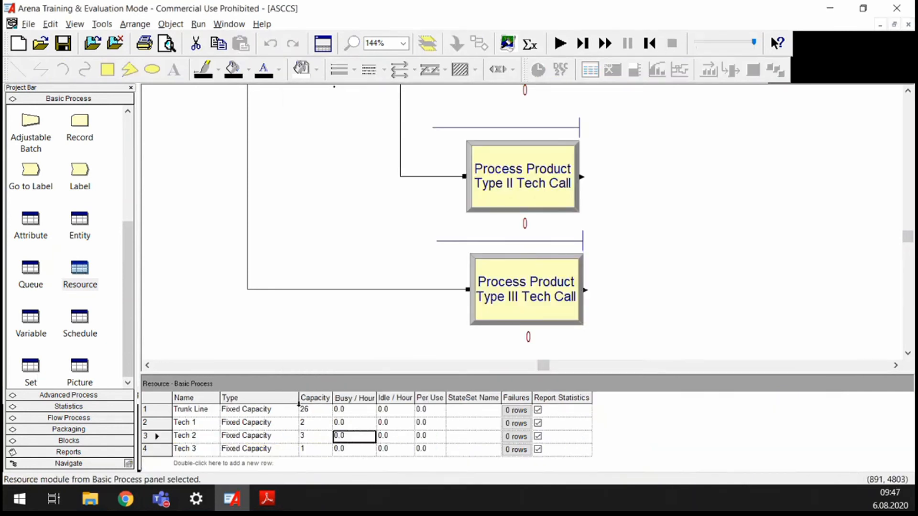
left_click(321, 451)
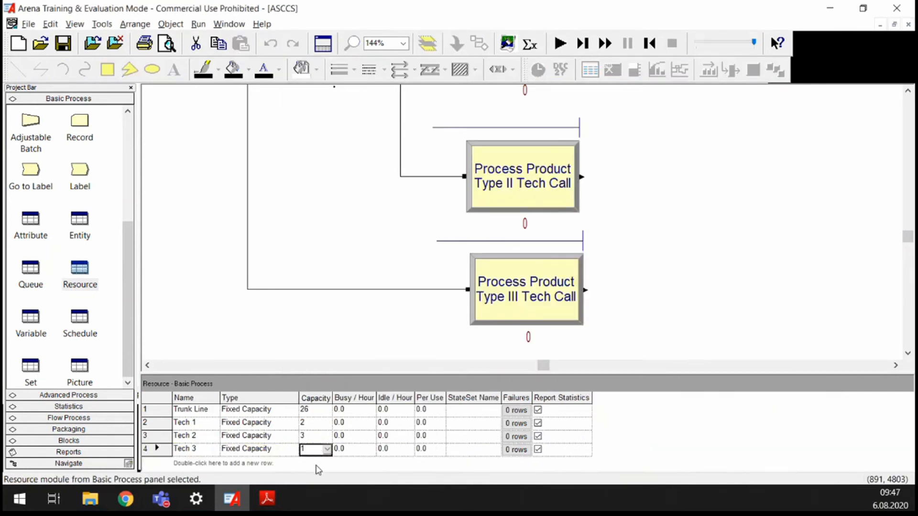
type("3")
key("Tab")
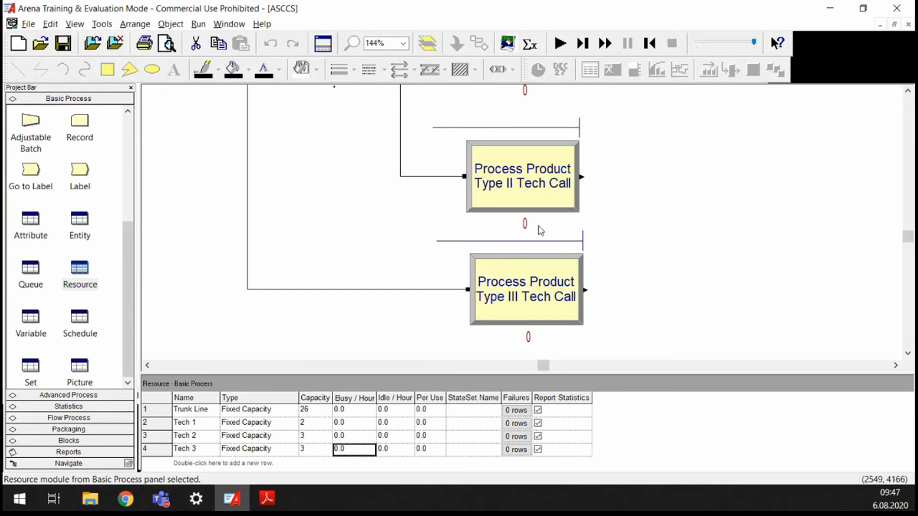
Step: Examine the technical support branch from "Determine Call Type" through the three product type processes
scroll(544, 204, "up", 3)
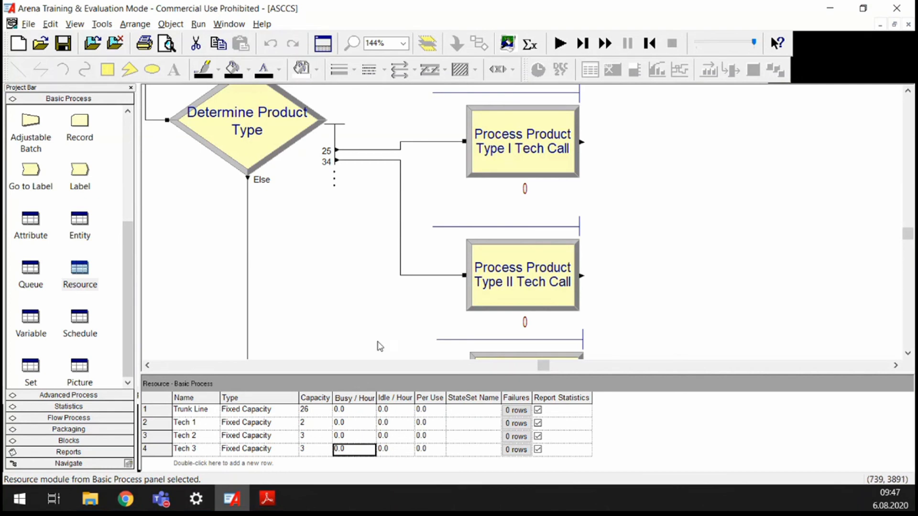
scroll(510, 231, "down", 2)
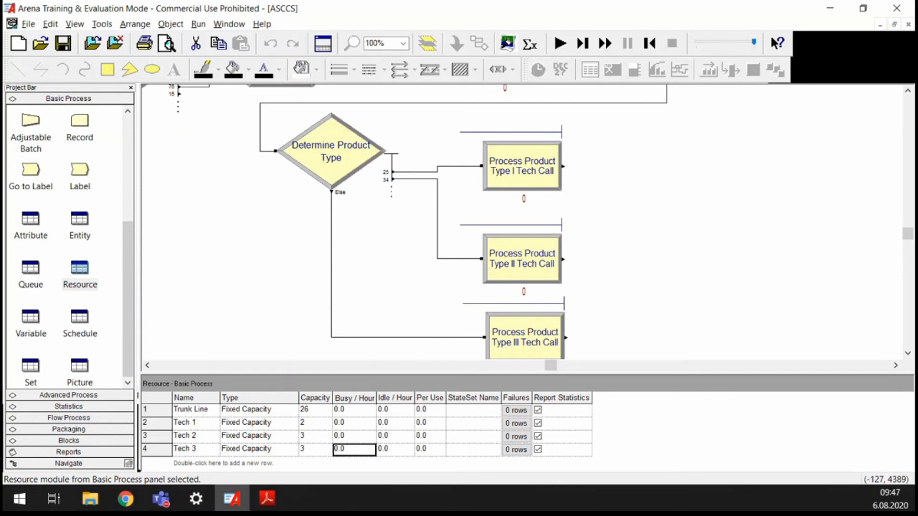
key("alt+Tab")
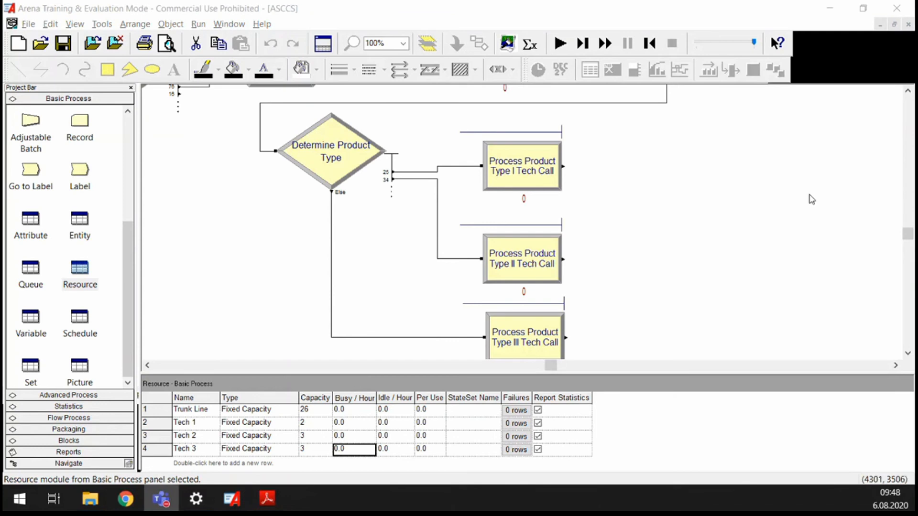
scroll(705, 231, "up", 2)
scroll(692, 232, "down", 1)
scroll(685, 236, "down", 1)
scroll(560, 239, "down", 1)
scroll(290, 244, "up", 1)
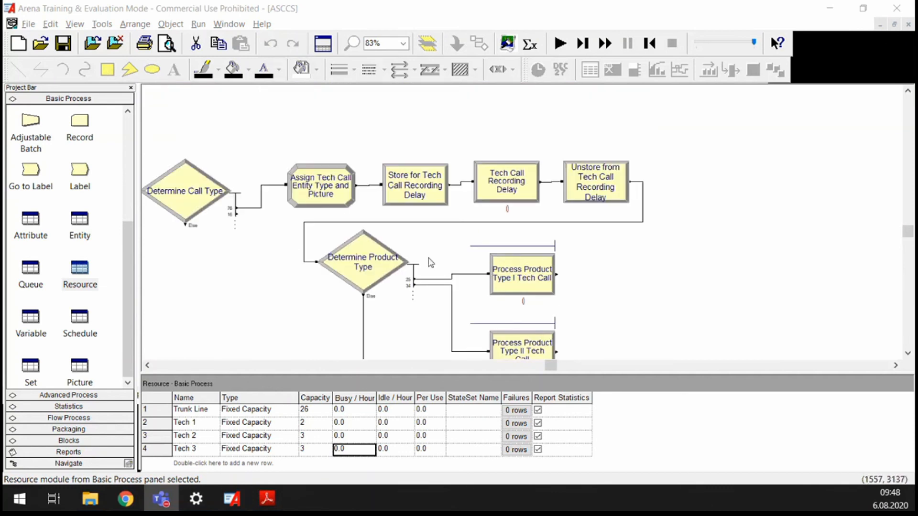
Step: Compare the settings of "Tech Call Recording Delay" with those of "Process Product Type I Tech Call" without changing them
left_click(506, 189)
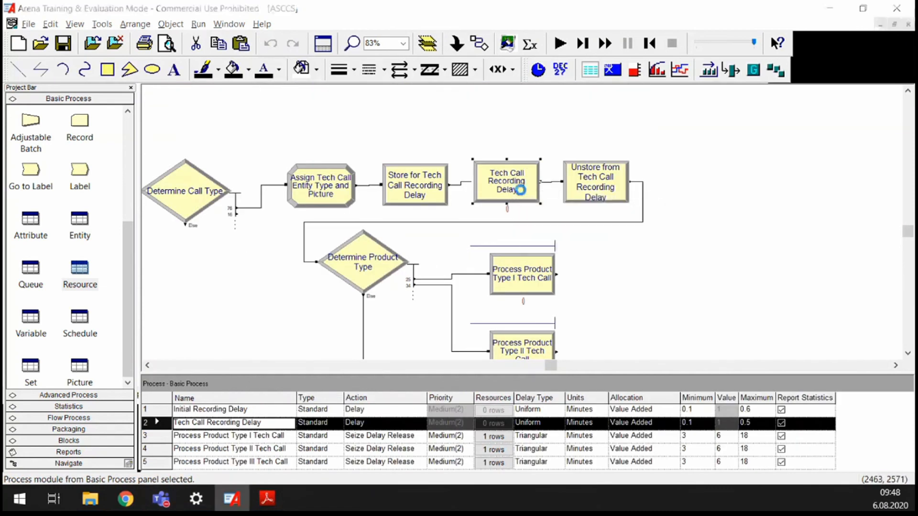
double_click(520, 192)
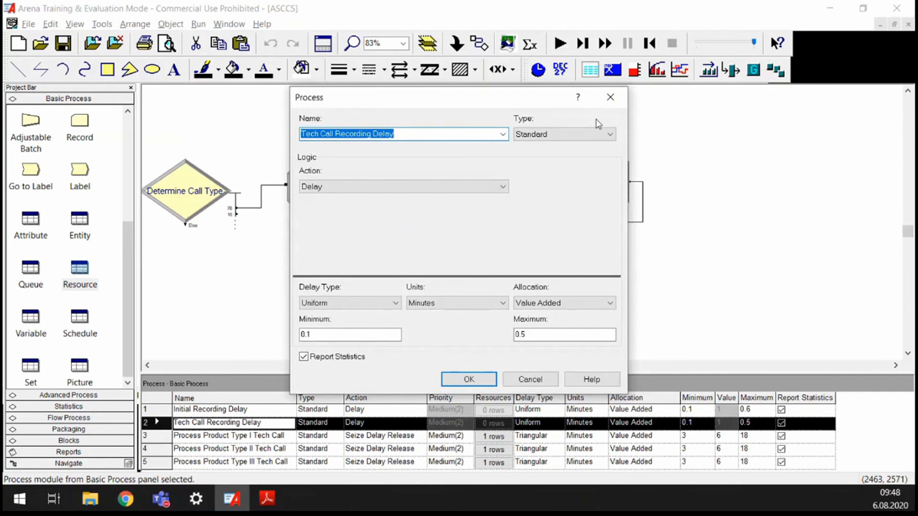
left_click(610, 97)
scroll(553, 251, "down", 2)
double_click(522, 176)
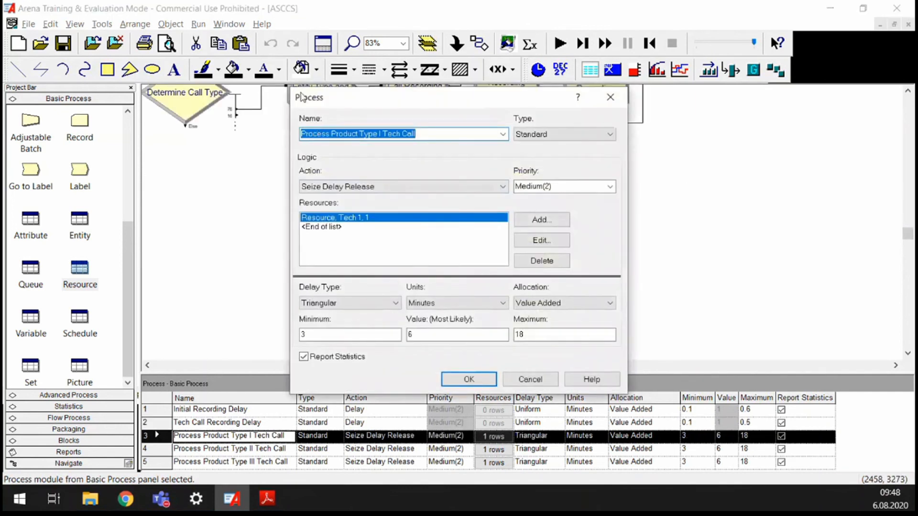
left_click(610, 97)
Step: Inspect the queues attached to the Product Type I, II and III Tech Call processes
scroll(525, 215, "up", 2)
scroll(504, 263, "down", 2)
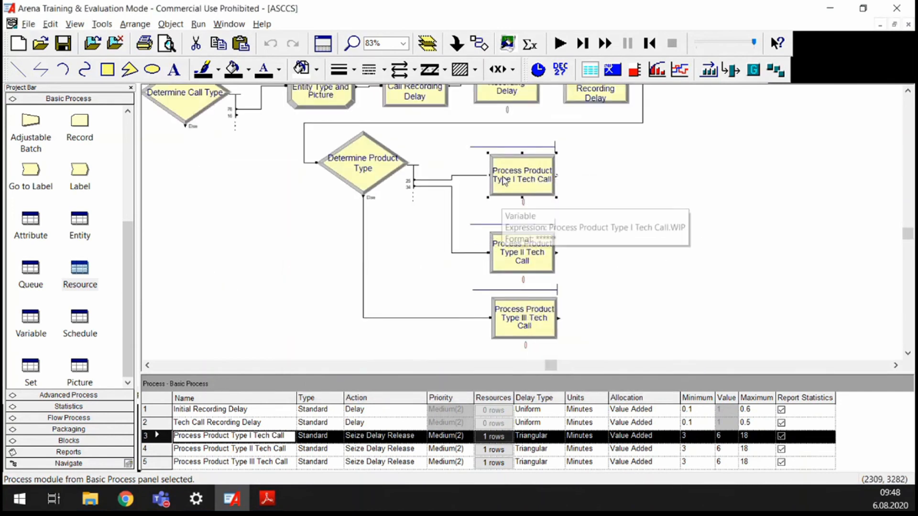
left_click(476, 148)
left_click(485, 224)
left_click(491, 292)
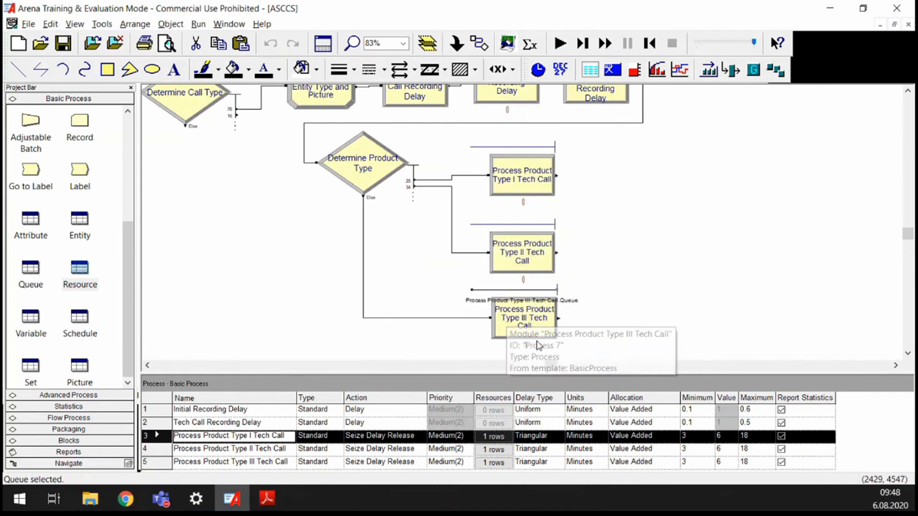
Step: Review the "Tech Call Recording Delay" and "Initial Recording Delay" modules in the model flow
scroll(539, 346, "up", 8)
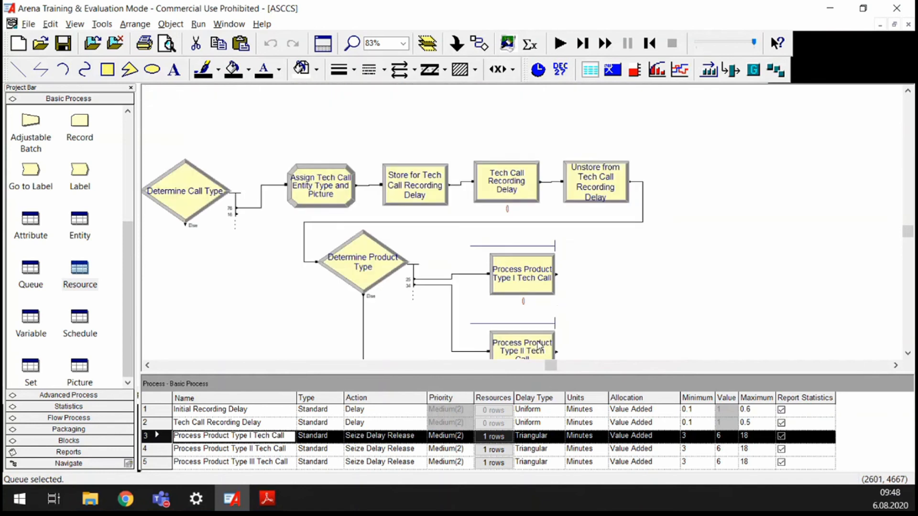
scroll(540, 265, "down", 3)
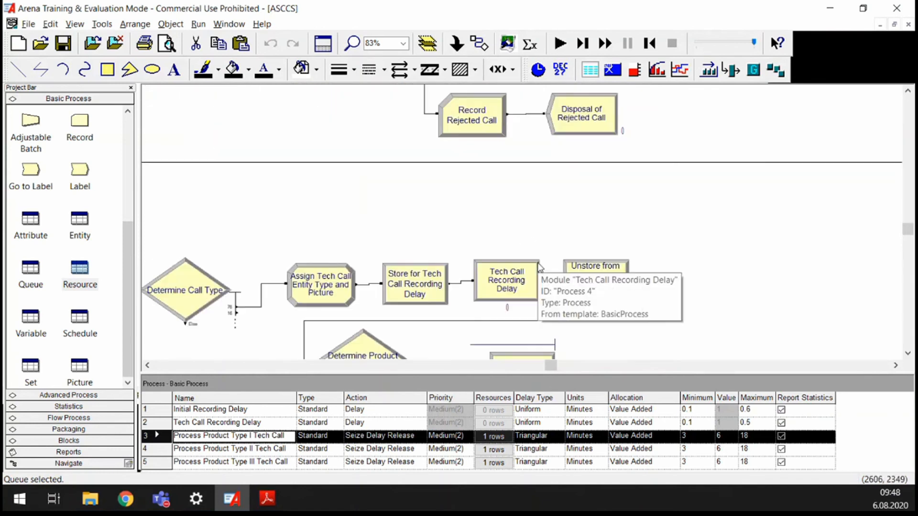
left_click(513, 282)
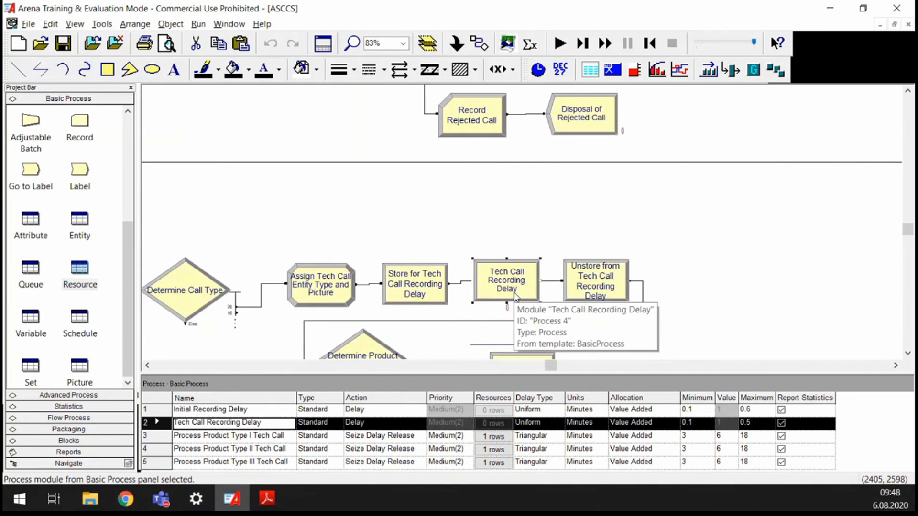
scroll(515, 296, "up", 6)
left_click_drag(550, 365, 580, 366)
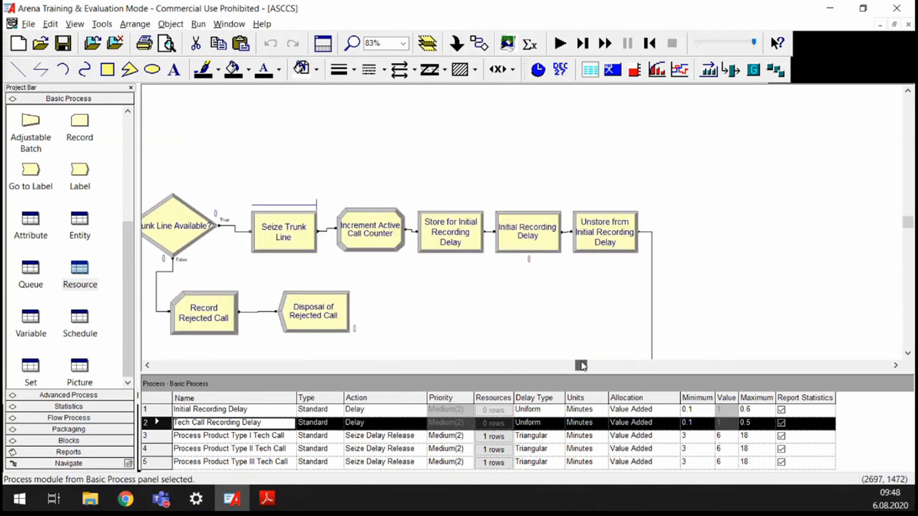
Step: Select "Initial Recording Delay" and review the available Action options of "Process Product Type I Tech Call" without changing them
left_click(528, 236)
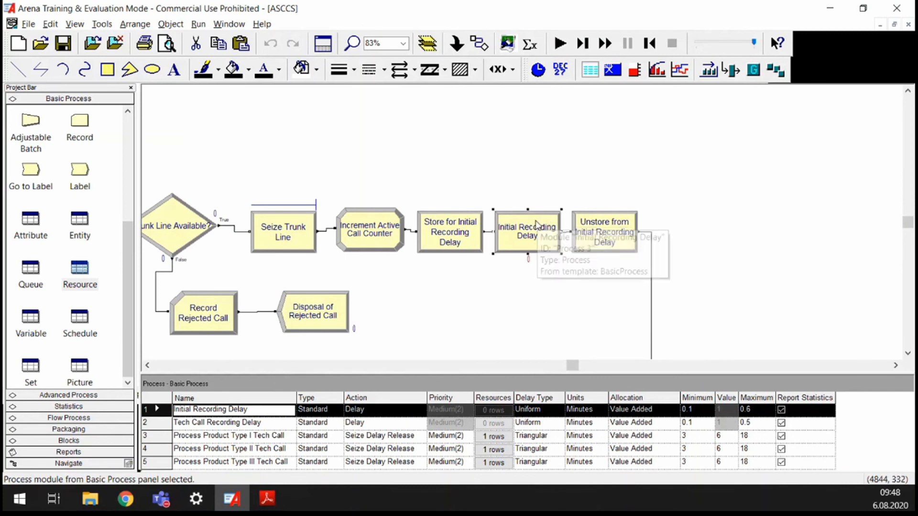
scroll(419, 325, "down", 5)
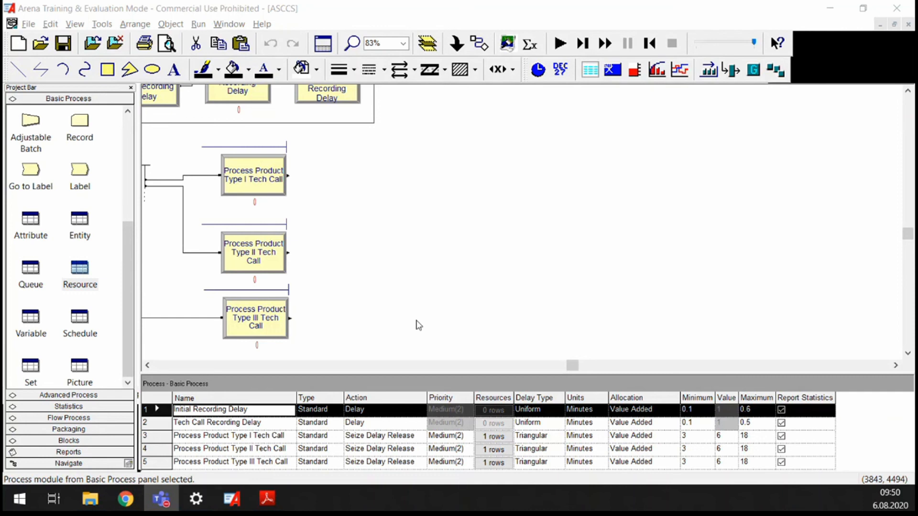
left_click(258, 181)
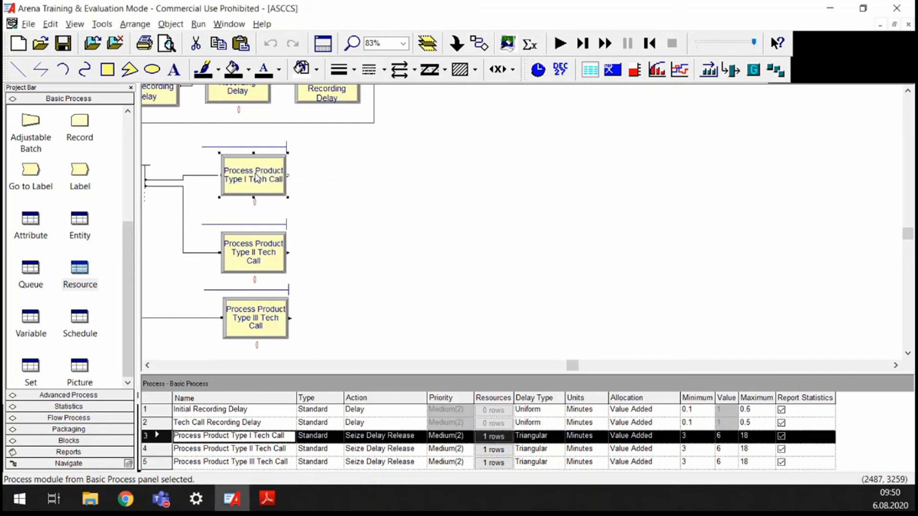
double_click(267, 184)
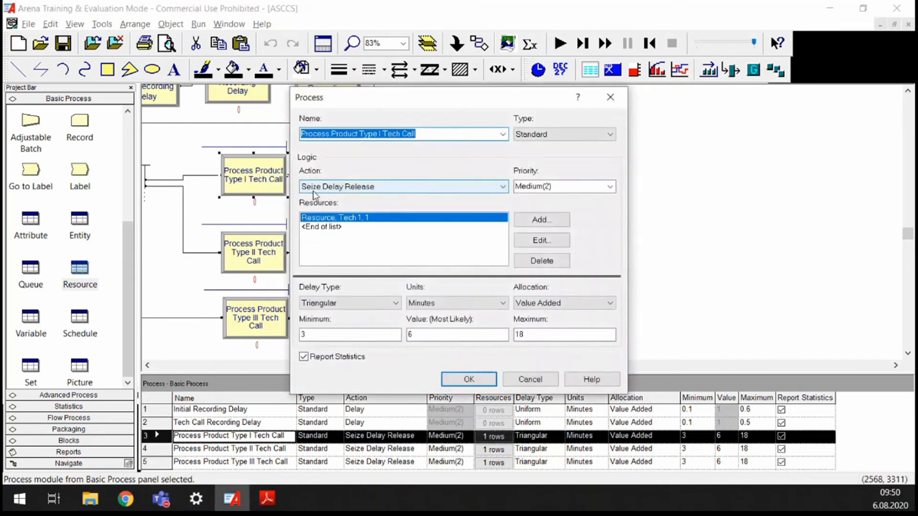
left_click(313, 191)
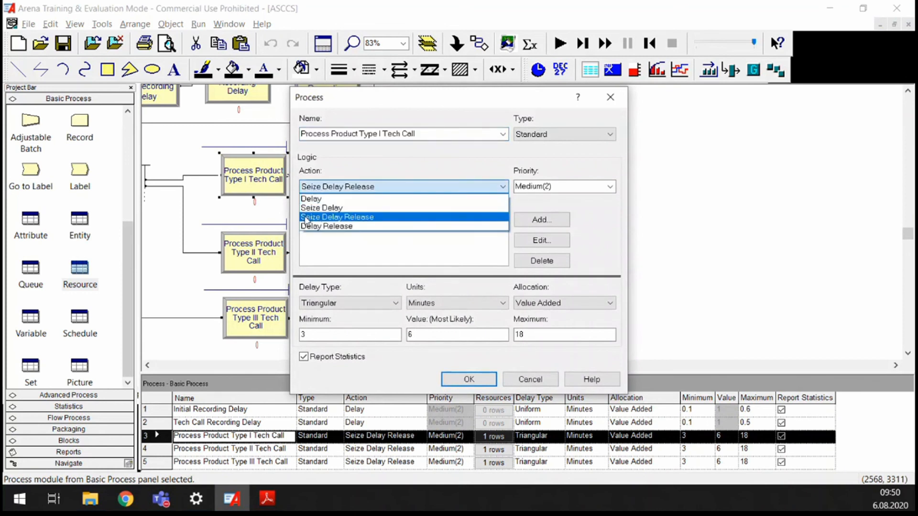
left_click(329, 190)
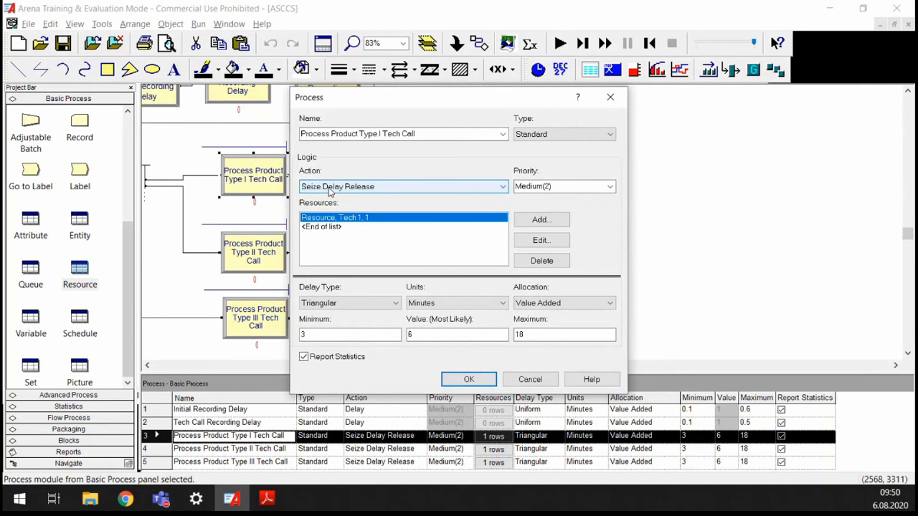
left_click(329, 191)
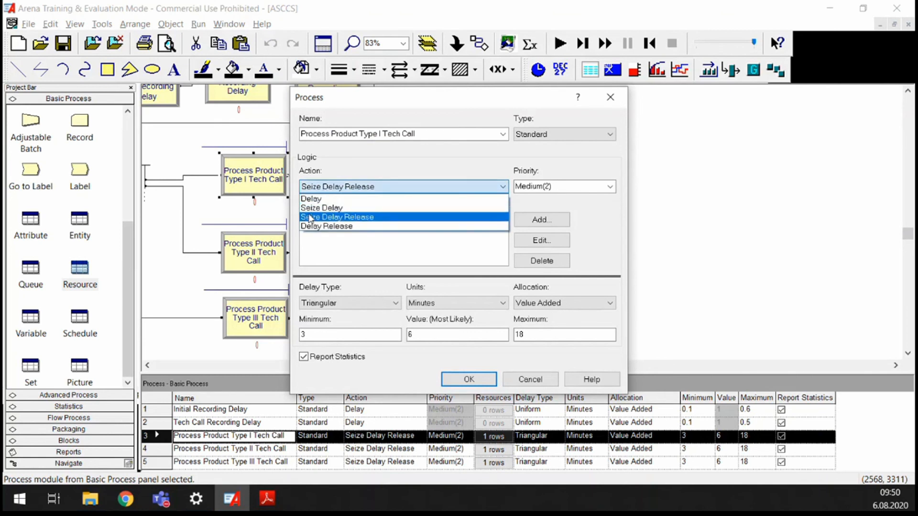
left_click(310, 218)
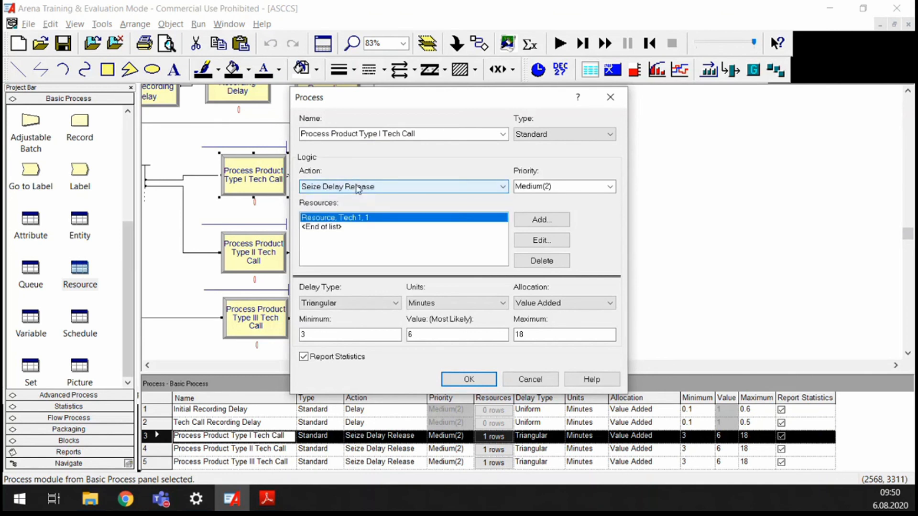
left_click(530, 379)
Step: Inspect the resource and queue of "Seize Trunk Line" and compare them with the queues at the product type tech call processes
scroll(282, 307, "up", 10)
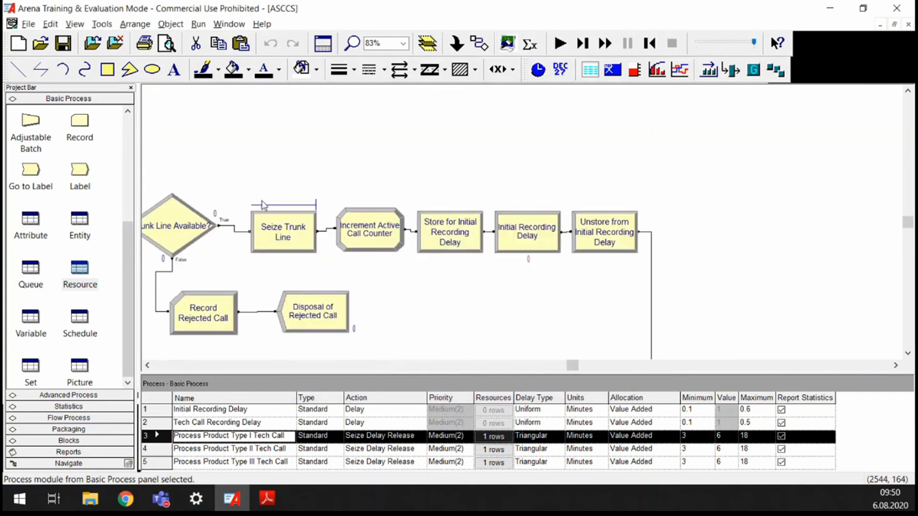
double_click(289, 238)
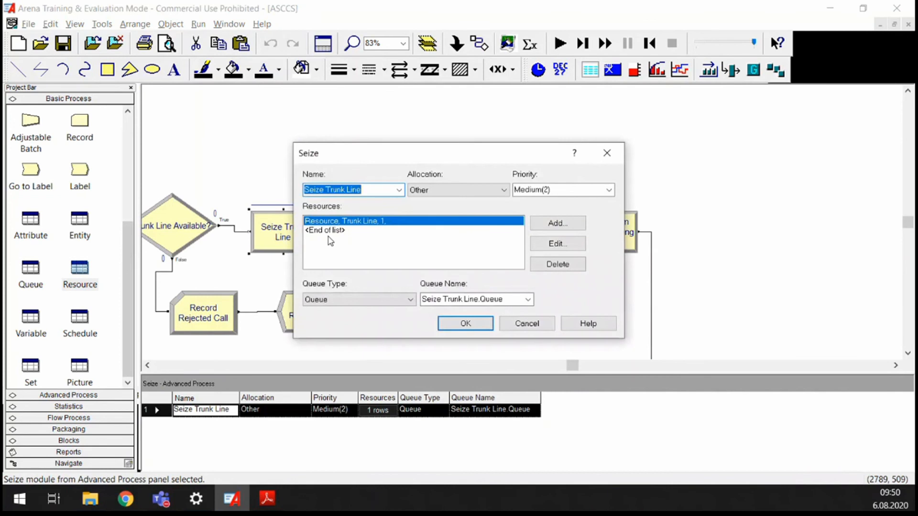
left_click(607, 153)
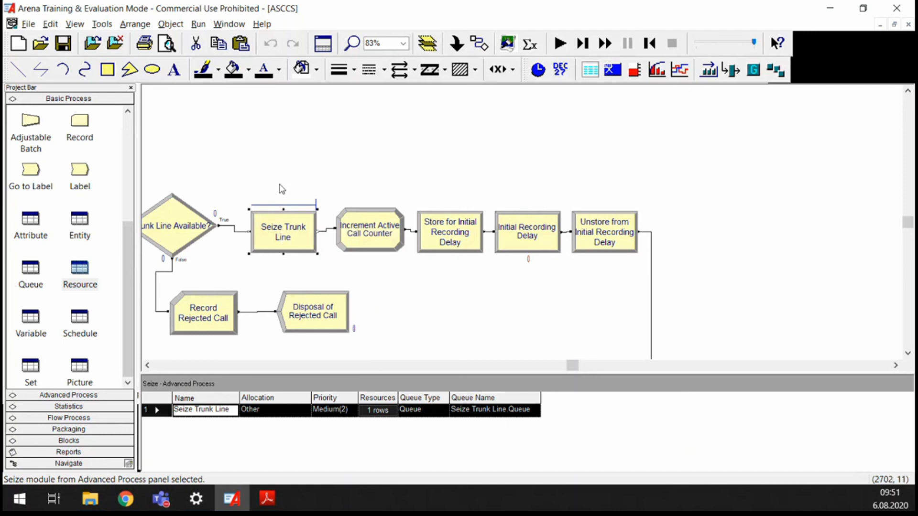
left_click(268, 206)
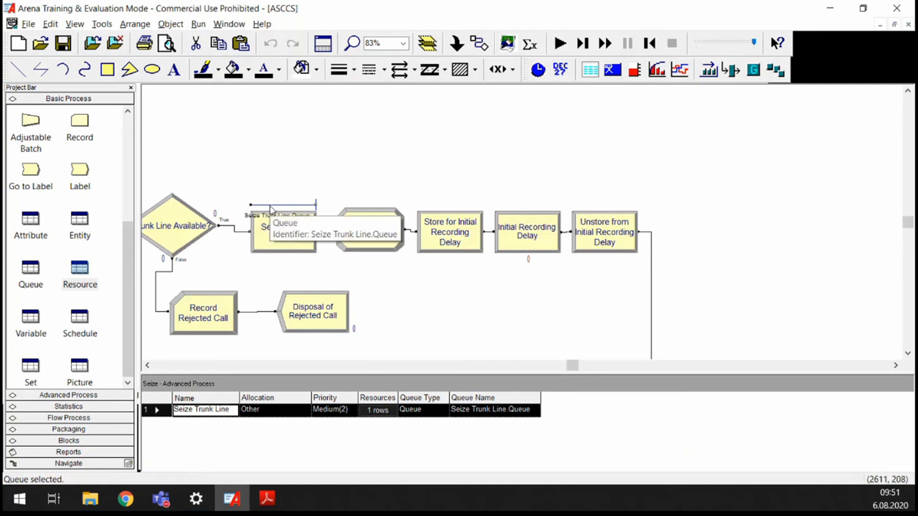
scroll(315, 230, "down", 3)
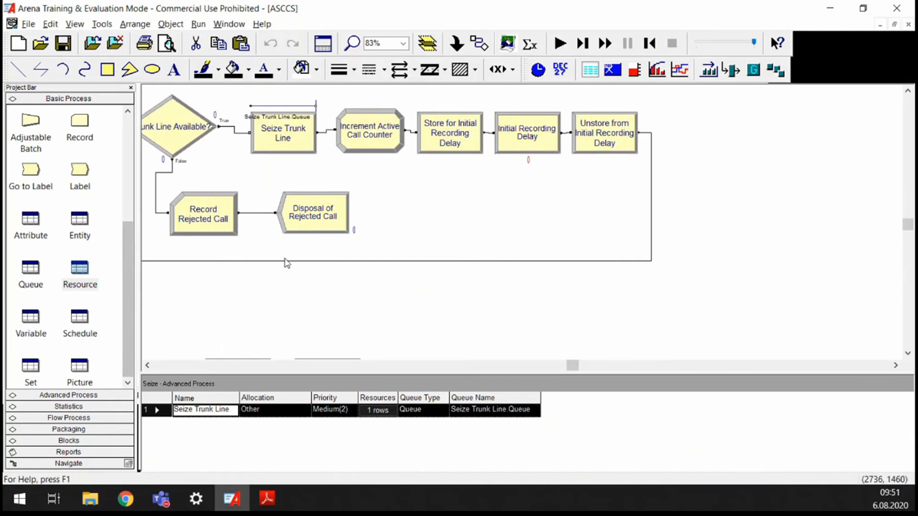
scroll(287, 268, "down", 8)
left_click(257, 179)
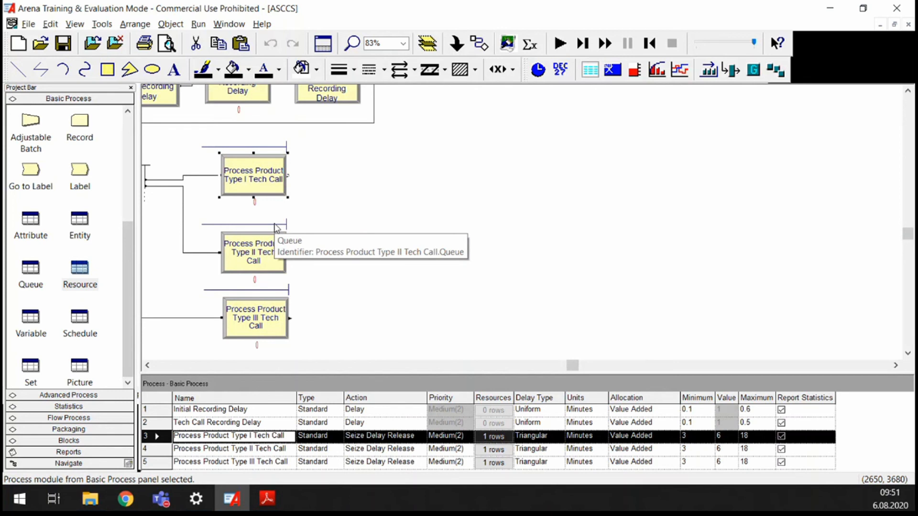
Step: Duplicate the "Assign Tech Call Entity Type and Picture" module and place the copy below the technical support branch
left_click_drag(575, 368, 513, 366)
scroll(231, 220, "up", 3)
key("plus")
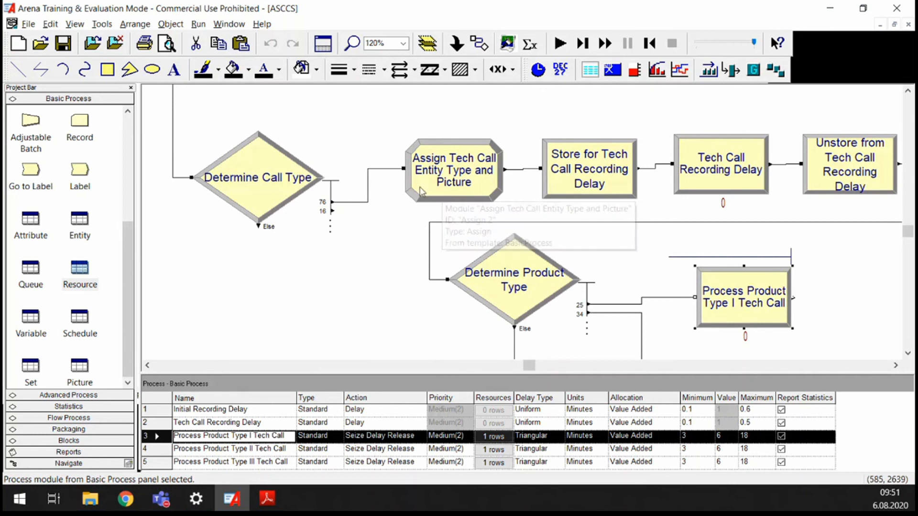
left_click(447, 168)
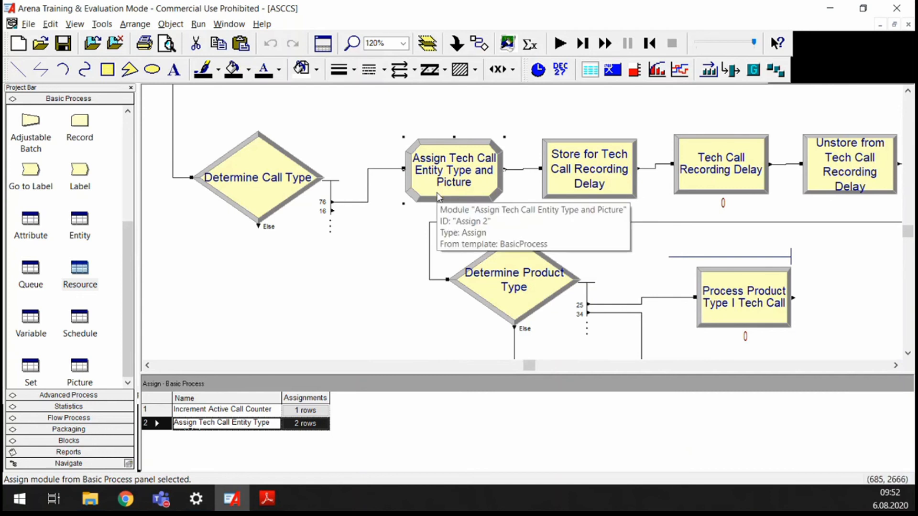
scroll(432, 210, "down", 10)
key("ctrl+v")
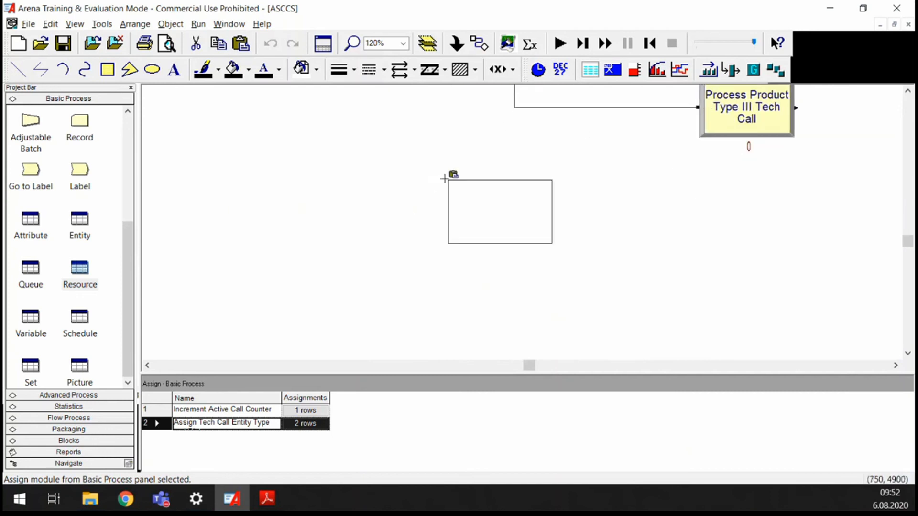
left_click(413, 162)
Step: Connect the 16 percent exit of "Determine Call Type" to the entry of the copied Assign module
scroll(401, 248, "up", 5)
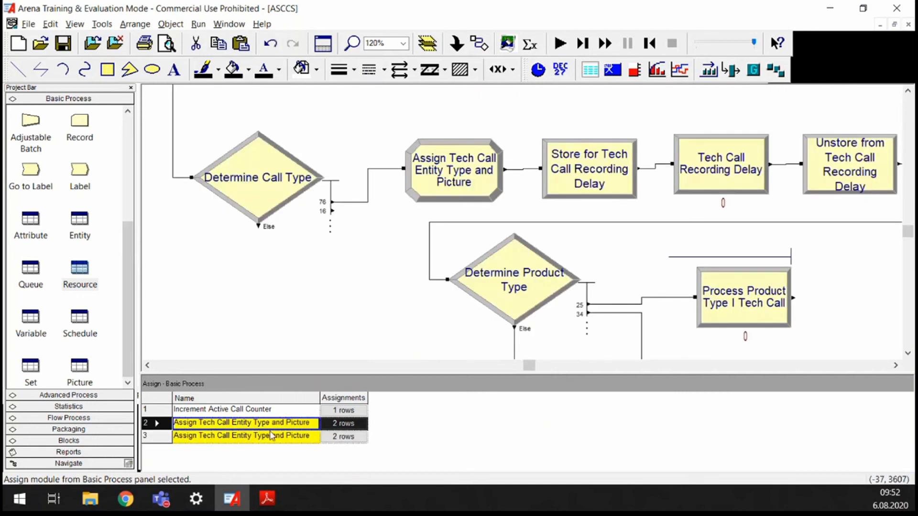
mouse_move(201, 444)
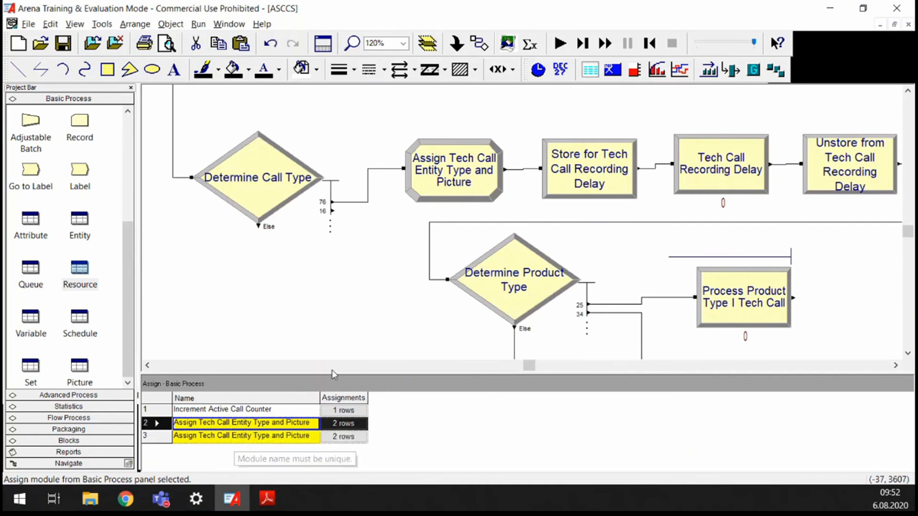
left_click(479, 43)
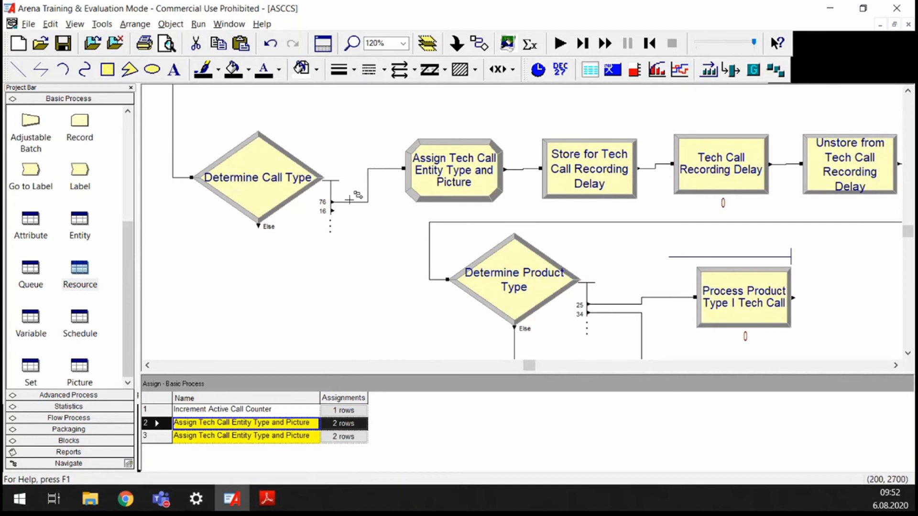
left_click(332, 211)
scroll(370, 332, "down", 6)
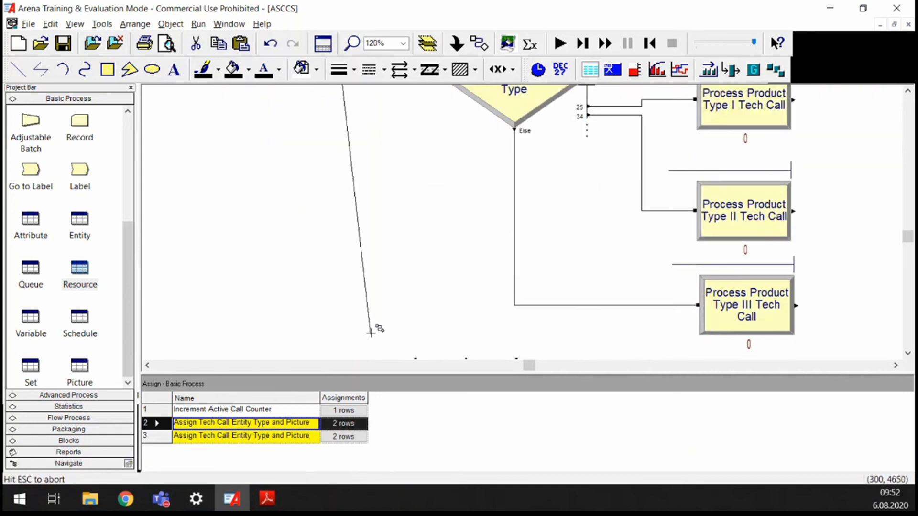
left_click(430, 298)
Step: Rename the copied module to "Assign Sales Call Entity Type and Picture" and set its entity type assignment to Sales Call
double_click(480, 304)
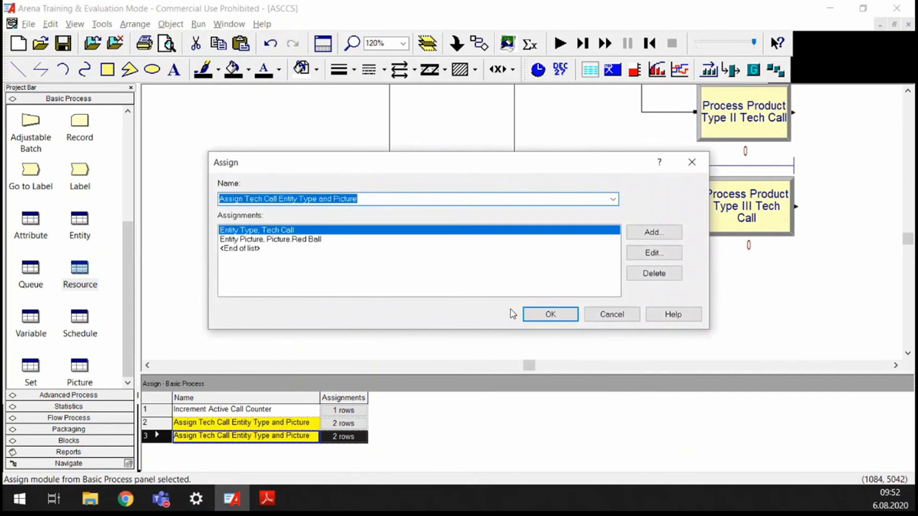
double_click(255, 199)
type("Sales")
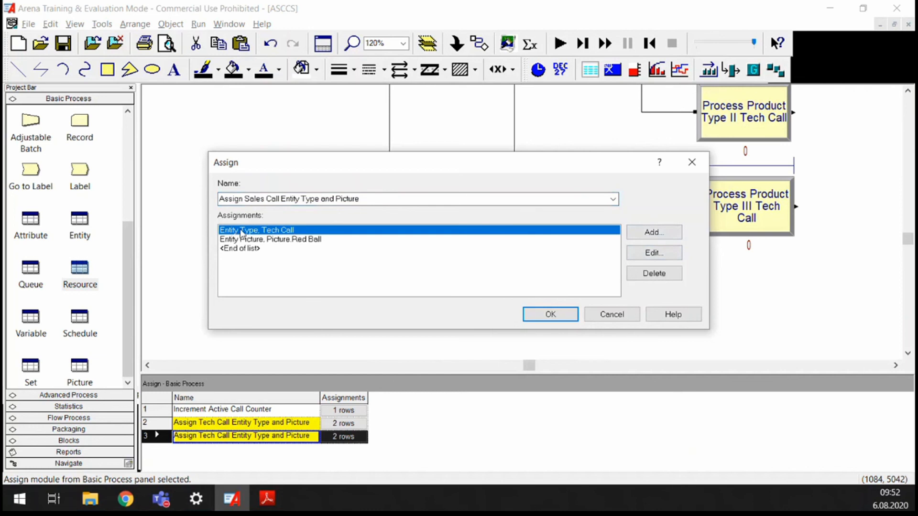
left_click(652, 252)
left_click(462, 229)
key("BackSpace")
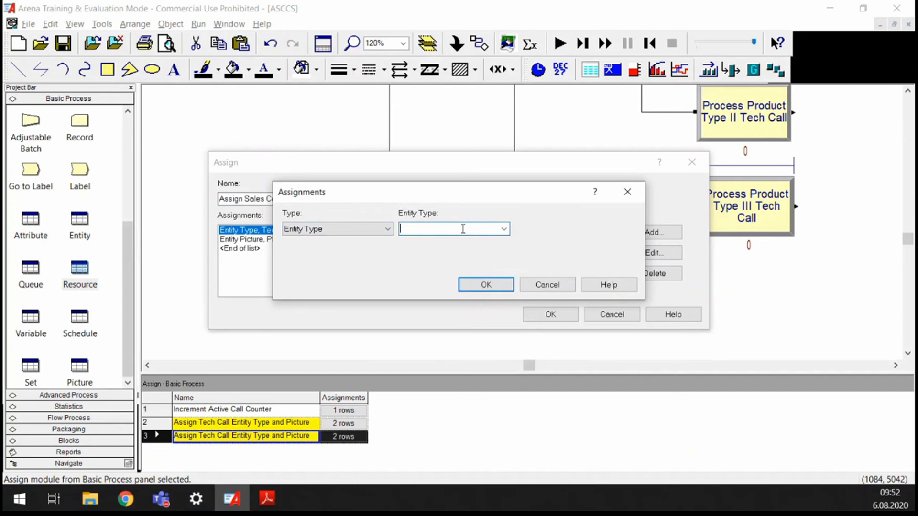
type("Sales Call")
left_click(486, 285)
Step: Change the sales call entity picture to Picture.Green Ball, accept the assignments, and move the module slightly down and to the left
left_click(323, 239)
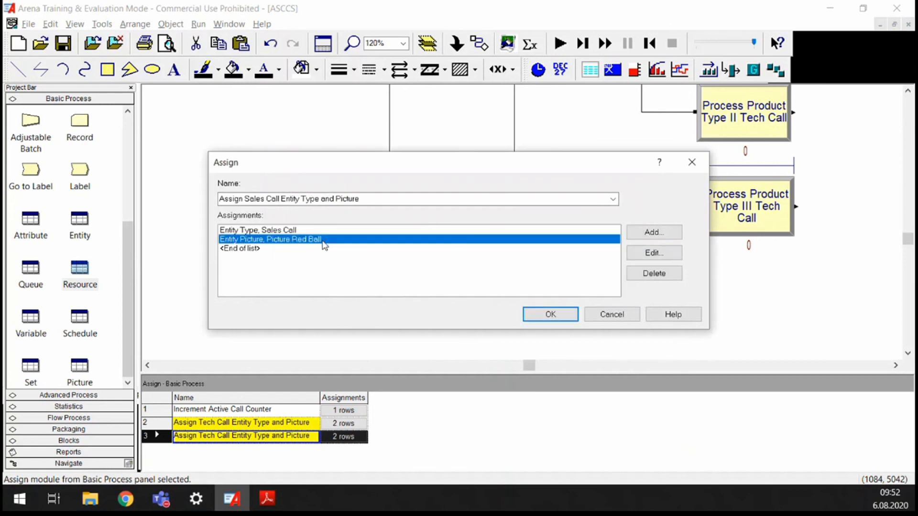
left_click(662, 255)
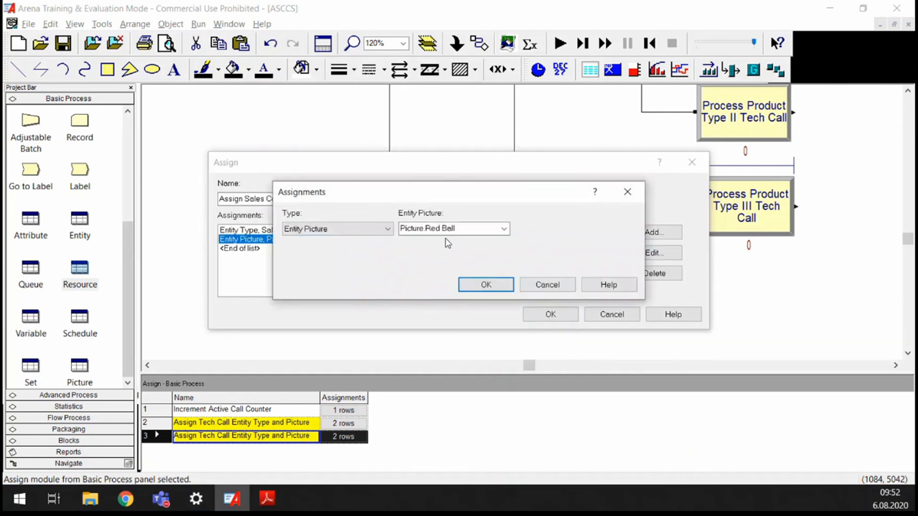
left_click(467, 228)
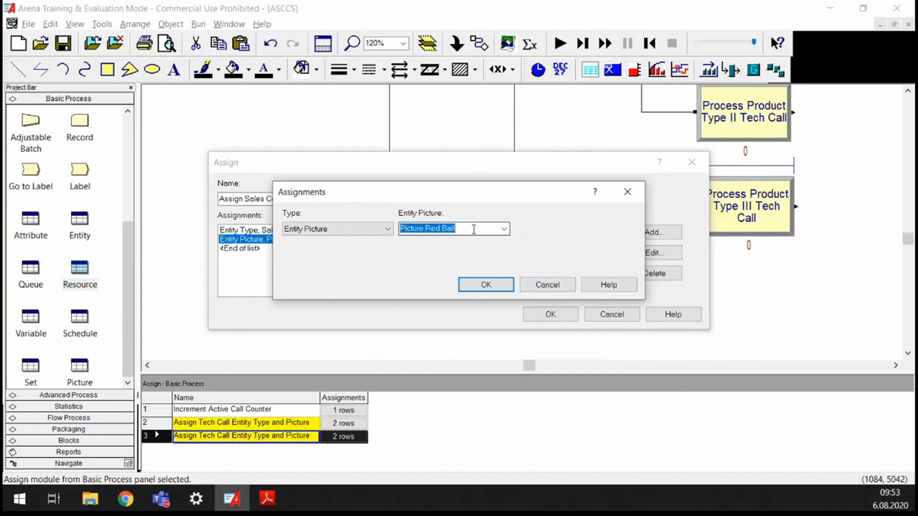
left_click(502, 228)
scroll(474, 265, "up", 5)
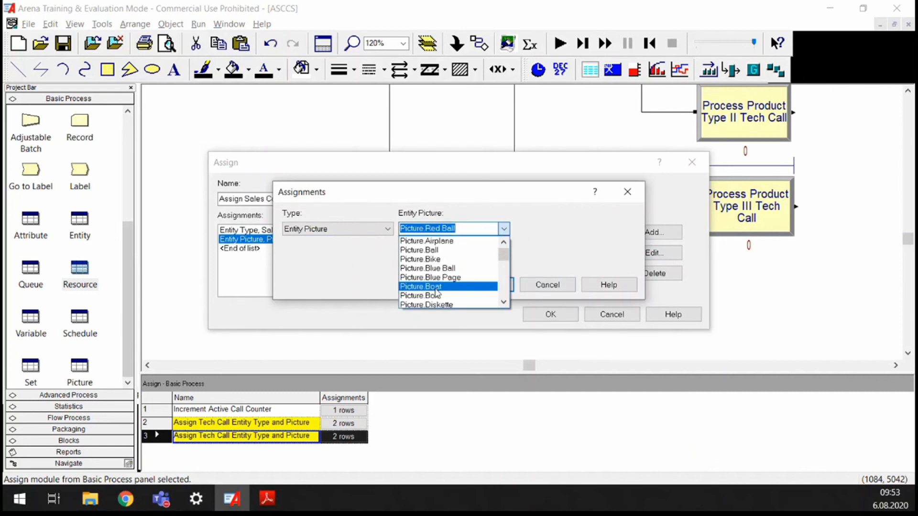
scroll(436, 287, "down", 2)
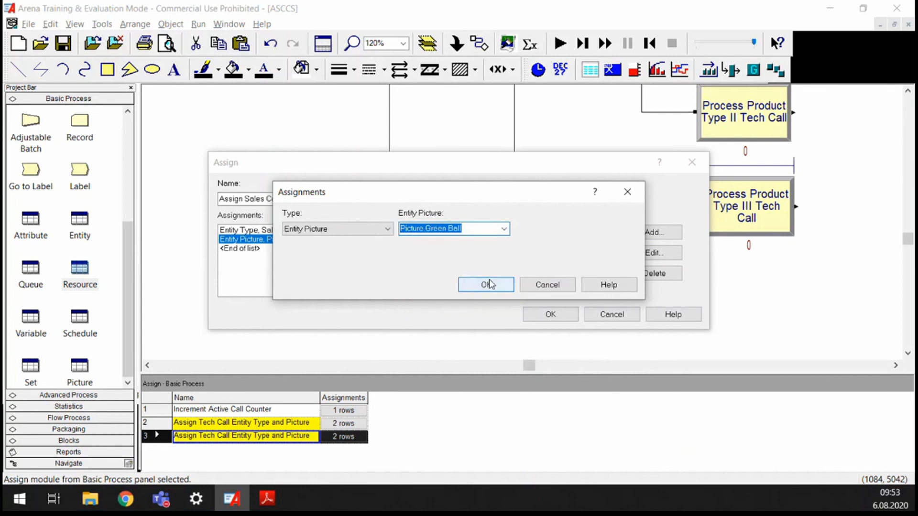
left_click(486, 285)
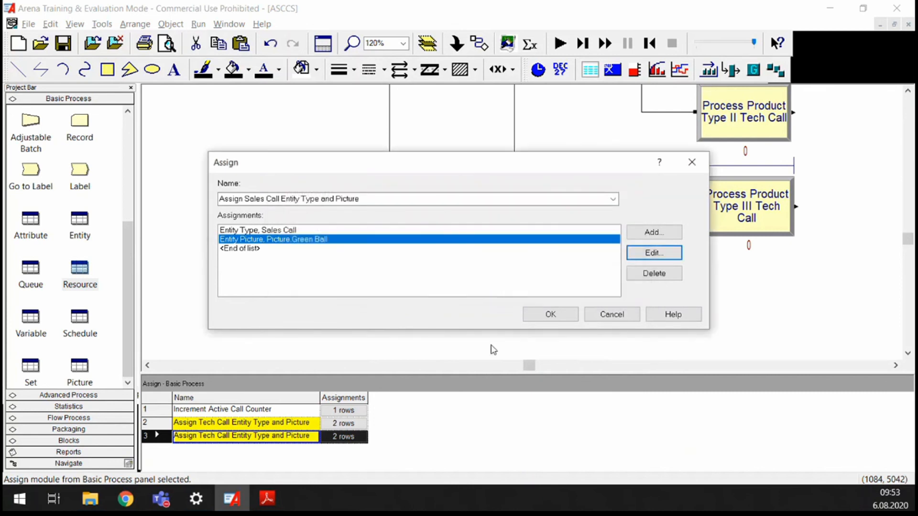
left_click(559, 312)
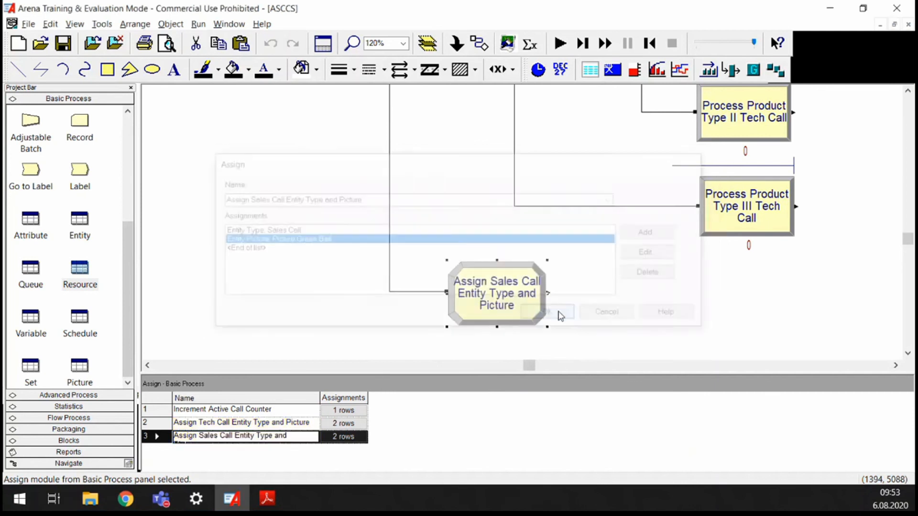
left_click_drag(486, 308, 460, 317)
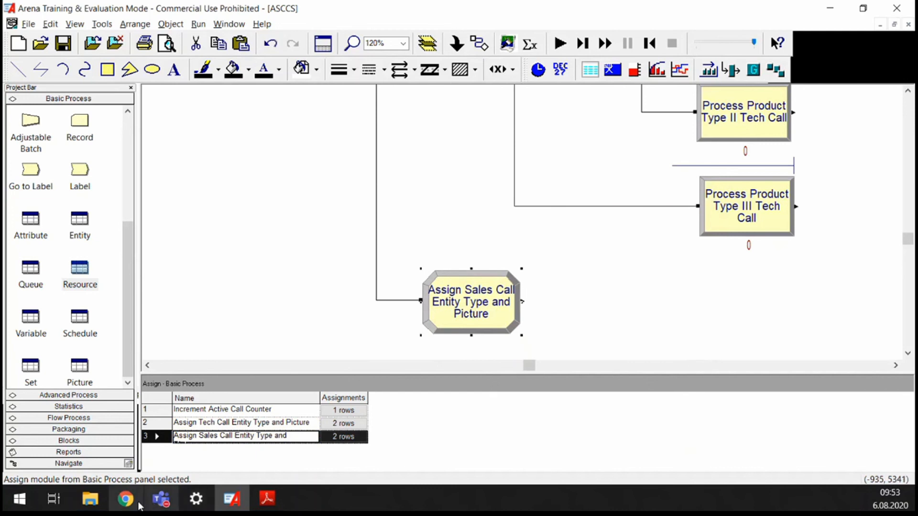
Step: Switch to the textbook PDF in Adobe Reader, read the sales call description on page 221, and return to the Arena model
left_click(278, 506)
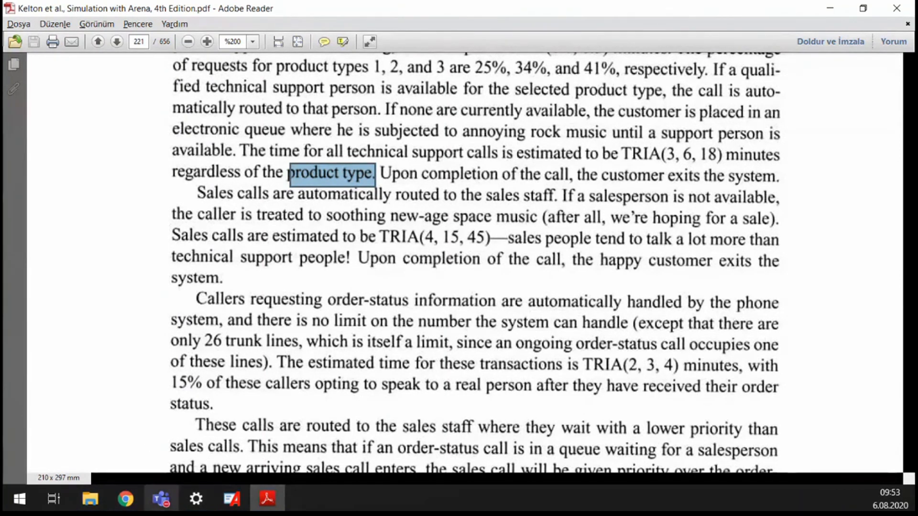
mouse_move(164, 507)
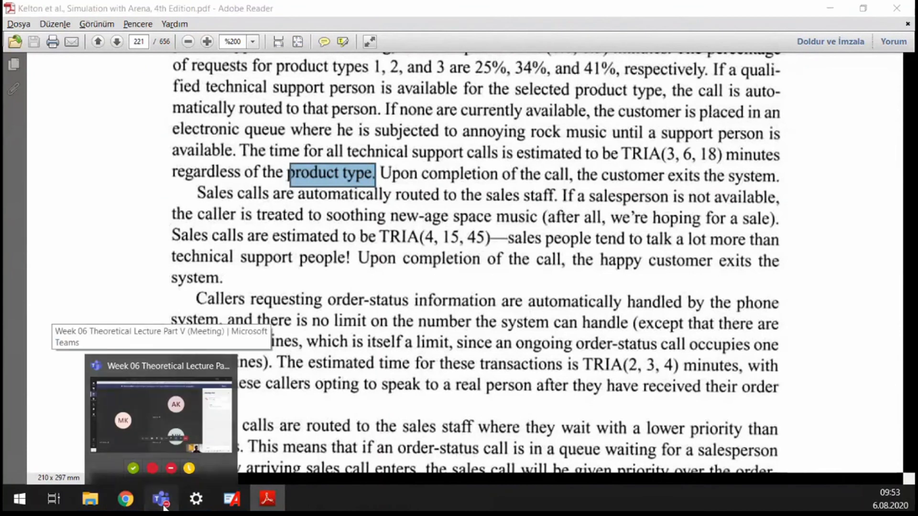
left_click(238, 507)
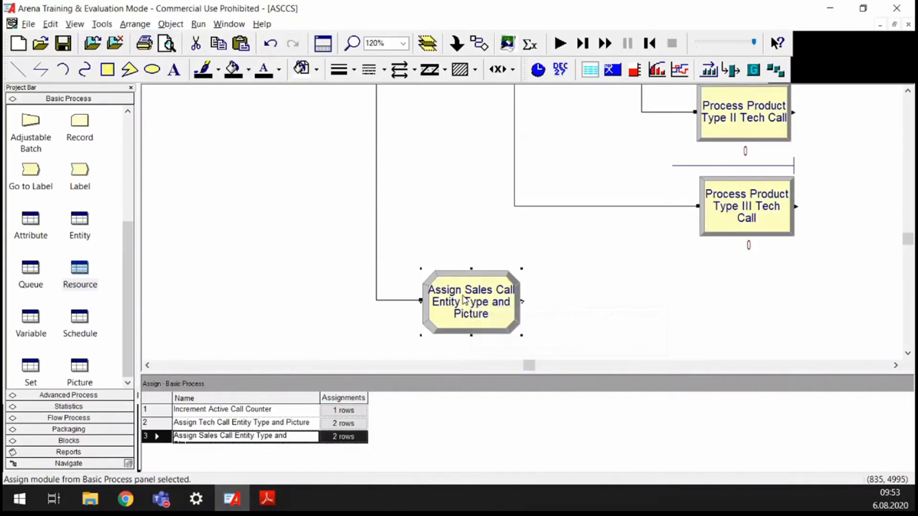
Step: Place a Process module connected after "Assign Sales Call Entity Type and Picture" and name it Process Sales Call
left_click_drag(123, 227, 122, 124)
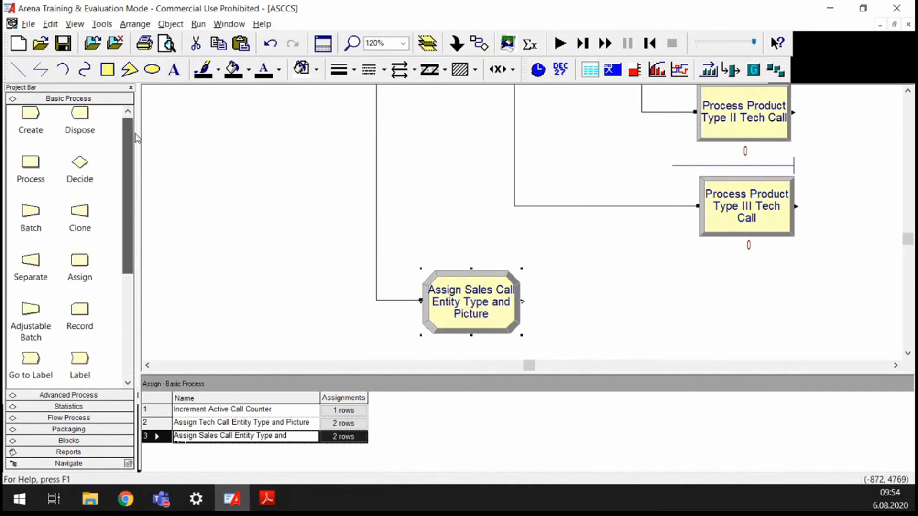
left_click_drag(31, 168, 569, 308)
double_click(584, 305)
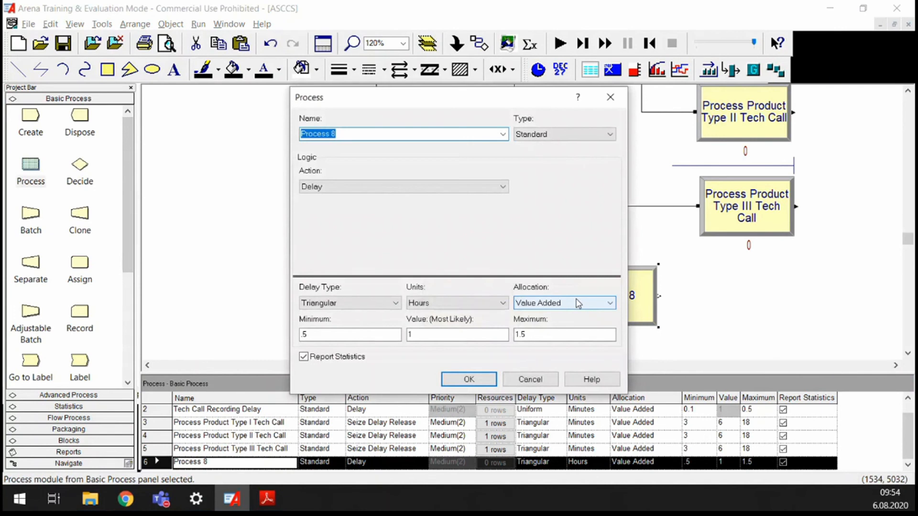
type("Process Sales Call")
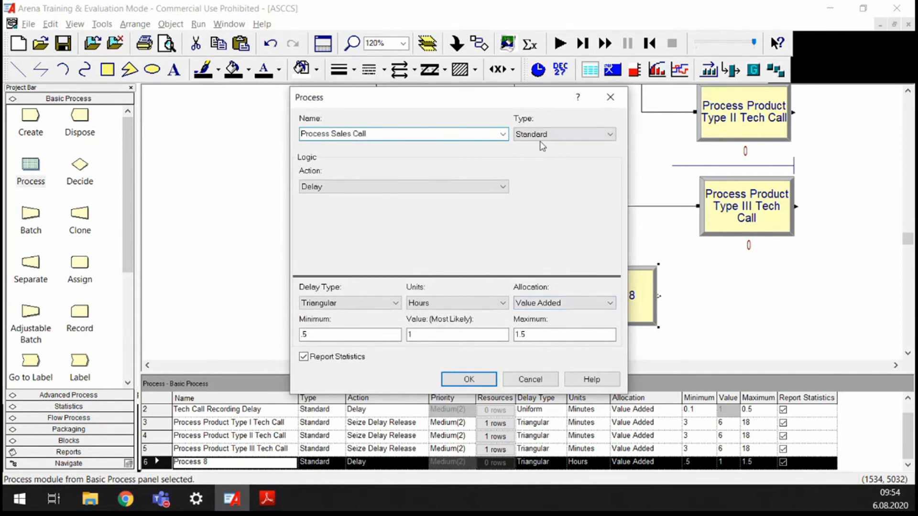
Step: Set the sales call process action to Seize Delay Release and add one unit of a resource named Sales
left_click(445, 187)
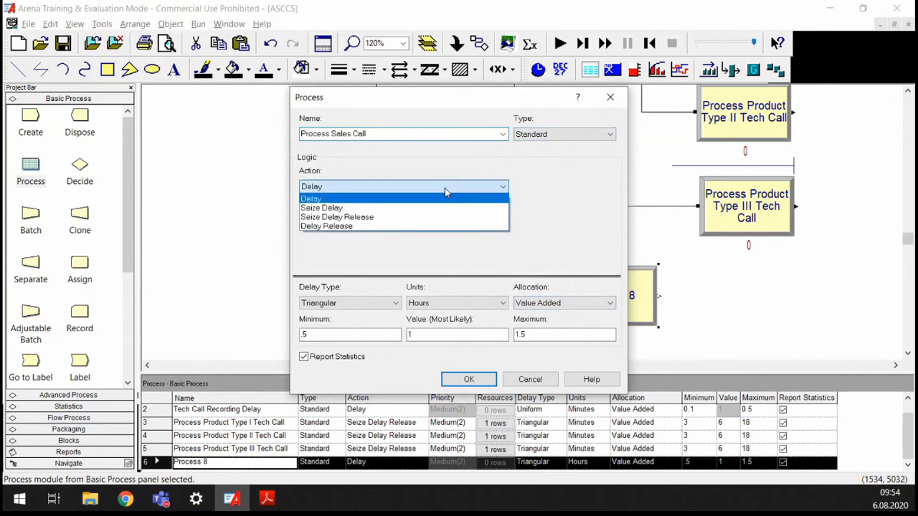
left_click(383, 218)
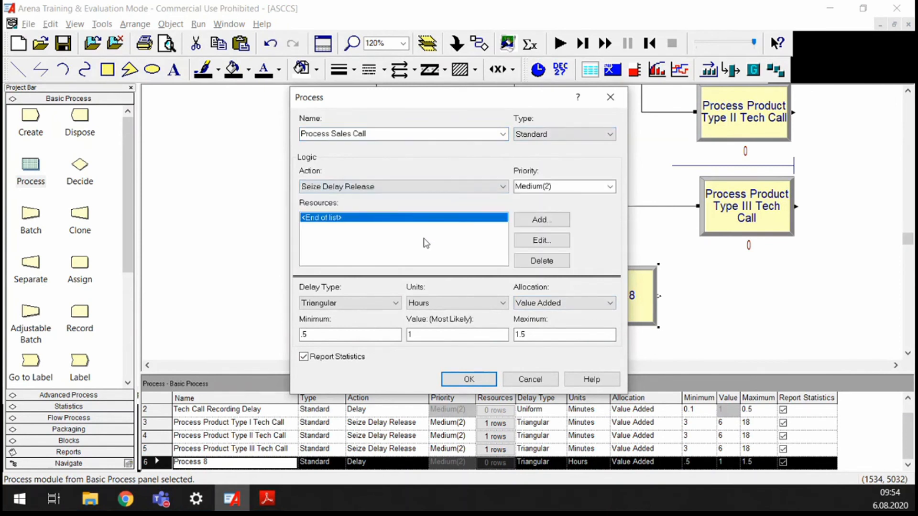
left_click(541, 220)
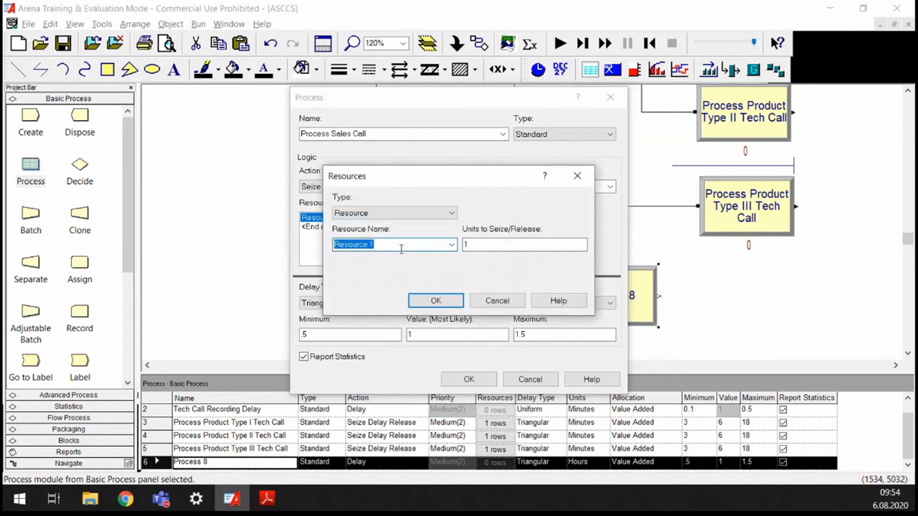
key("BackSpace")
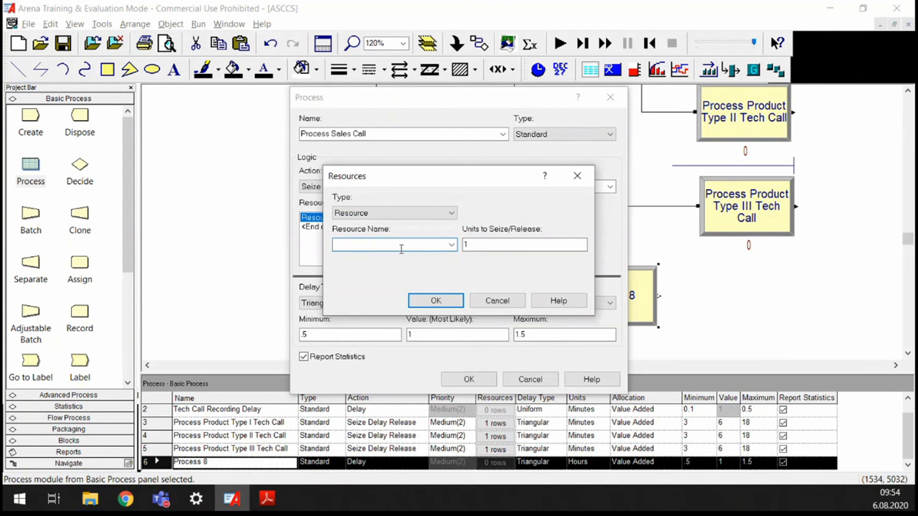
type("Sales")
left_click(436, 300)
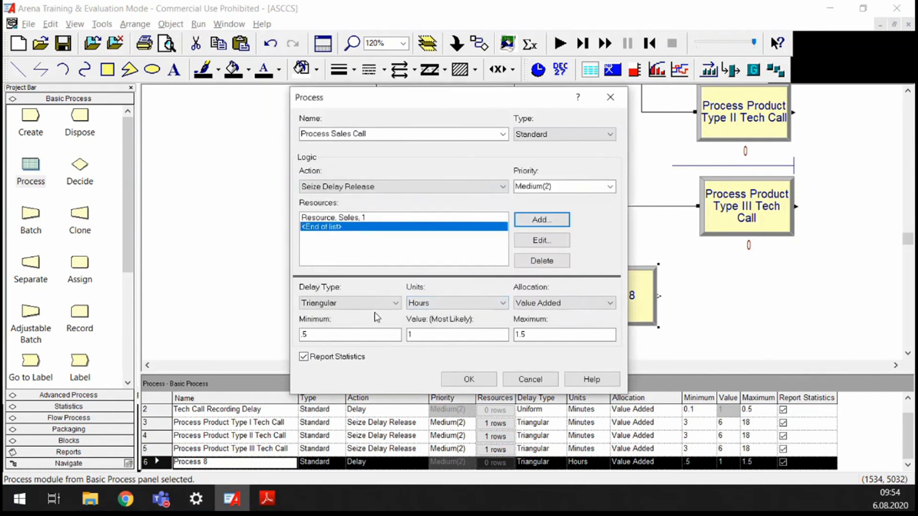
Step: Switch to the textbook PDF in Adobe Reader, look up the sales call time distribution on page 221, and return to Arena
key("alt+Tab")
left_click(436, 304)
key("alt+Tab")
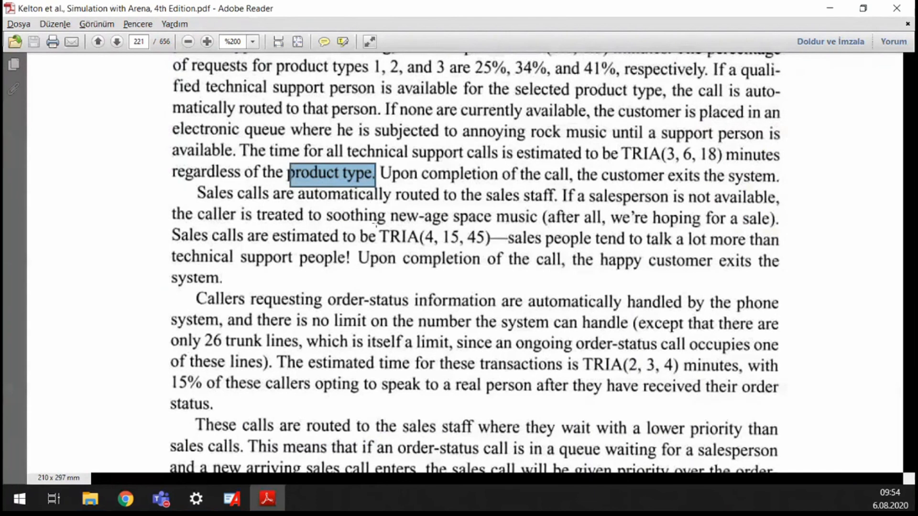
left_click_drag(377, 236, 494, 243)
left_click(458, 249)
key("alt+Tab")
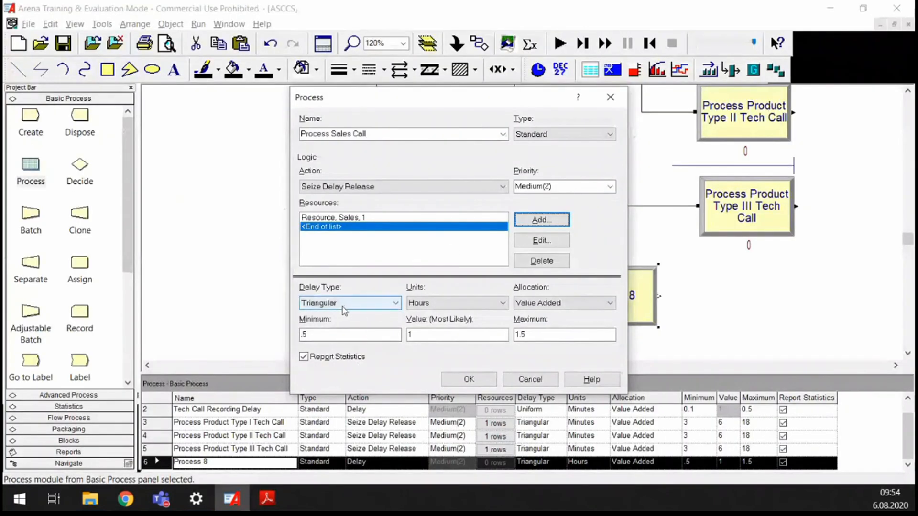
Step: Set the sales call's triangular delay to 4, 15 and 45 minutes and accept the process settings
left_click(454, 304)
left_click(441, 329)
double_click(306, 334)
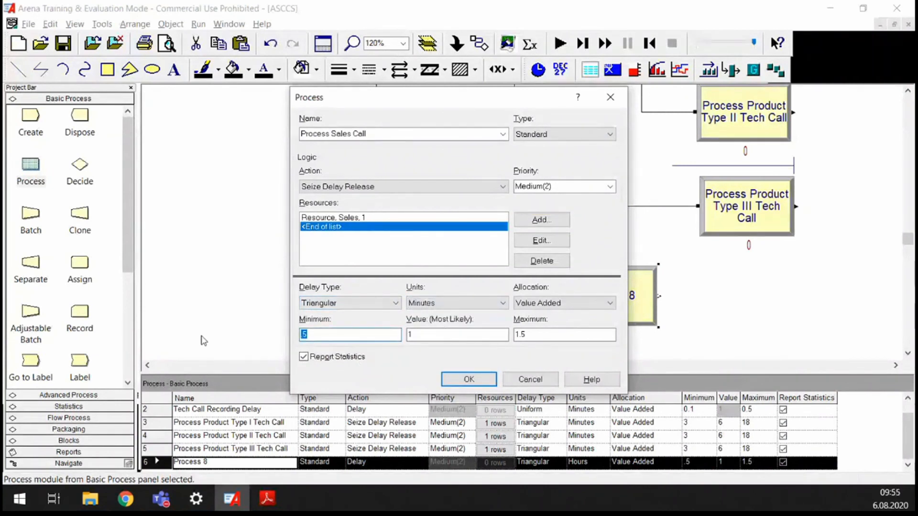
key("BackSpace")
type("4")
left_click(439, 332)
type("5")
left_click(540, 335)
double_click(540, 336)
type("45")
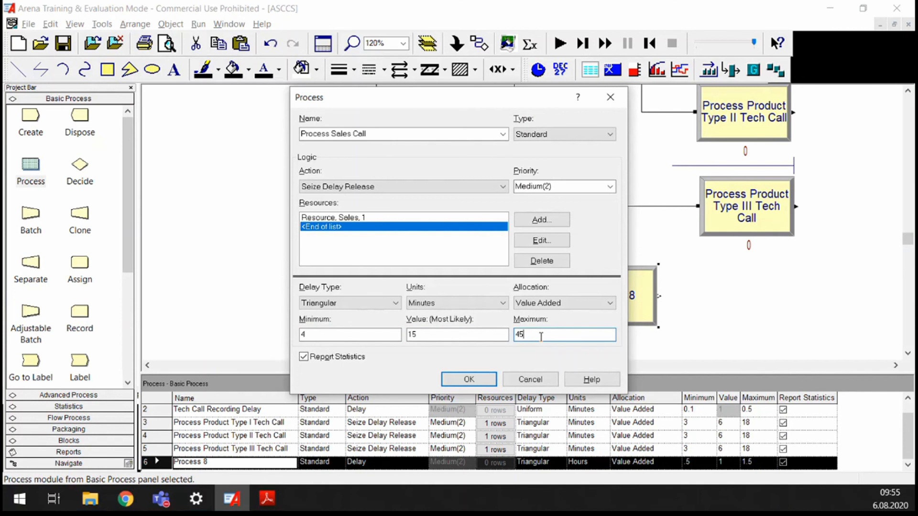
left_click(469, 379)
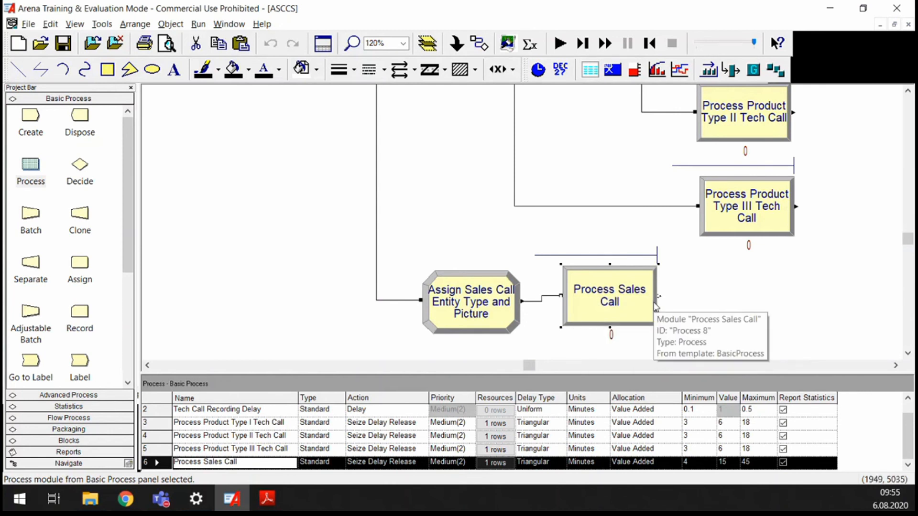
Step: Move the Process Sales Call module directly below "Process Product Type III Tech Call" and review its settings
left_click_drag(609, 308, 763, 301)
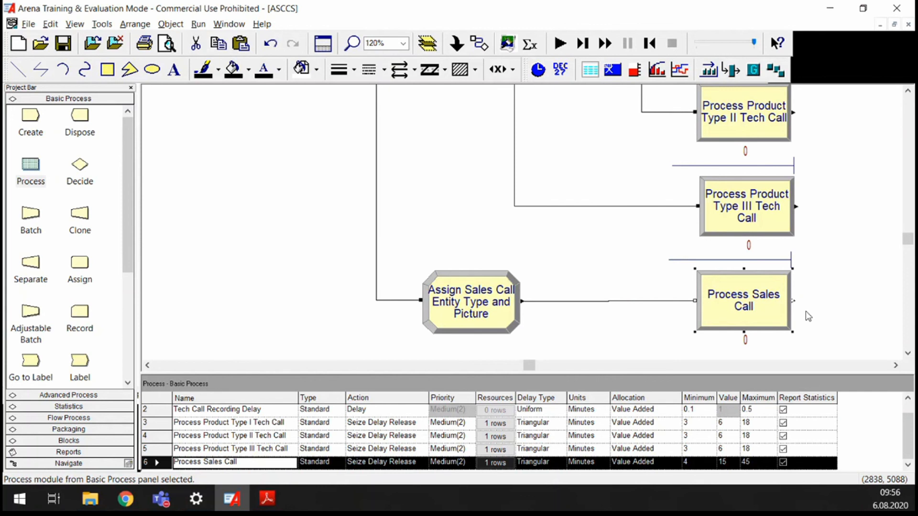
double_click(750, 309)
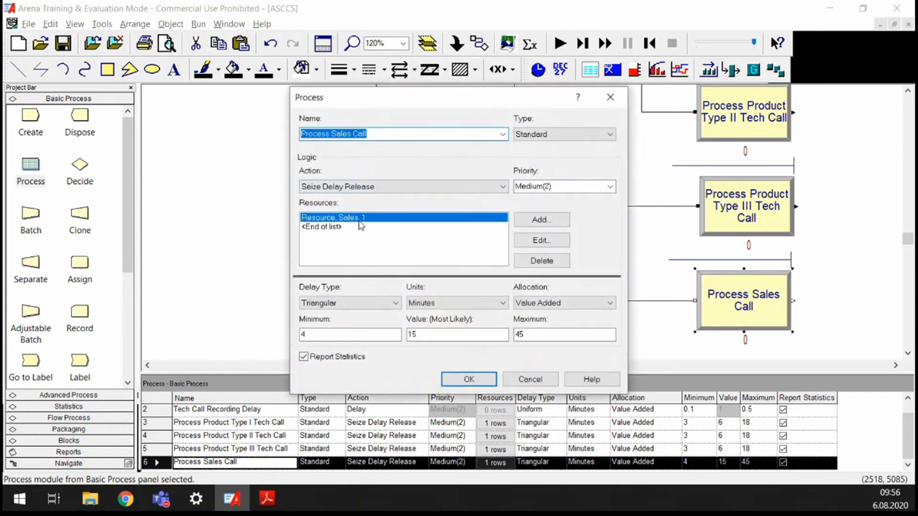
left_click(471, 381)
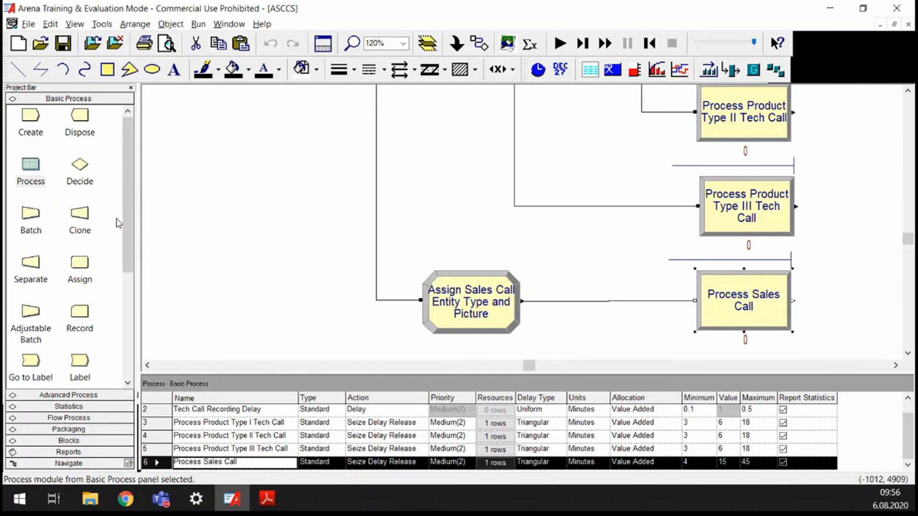
Step: Set the capacity of the Sales resource to 4 in the Resource data
left_click_drag(125, 242, 143, 366)
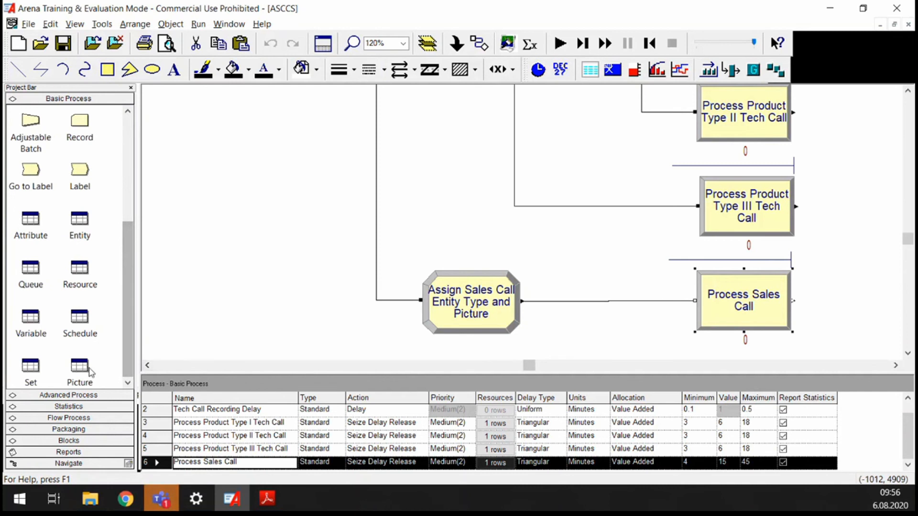
left_click(78, 275)
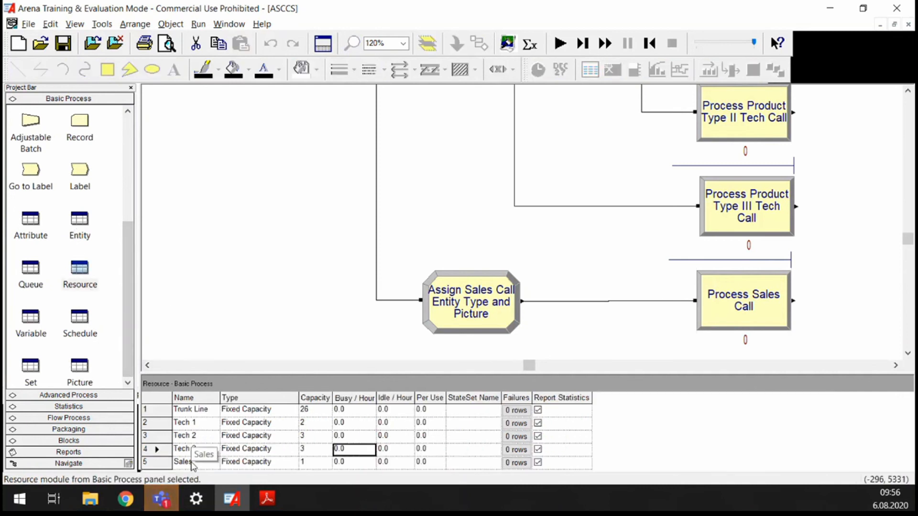
left_click(313, 466)
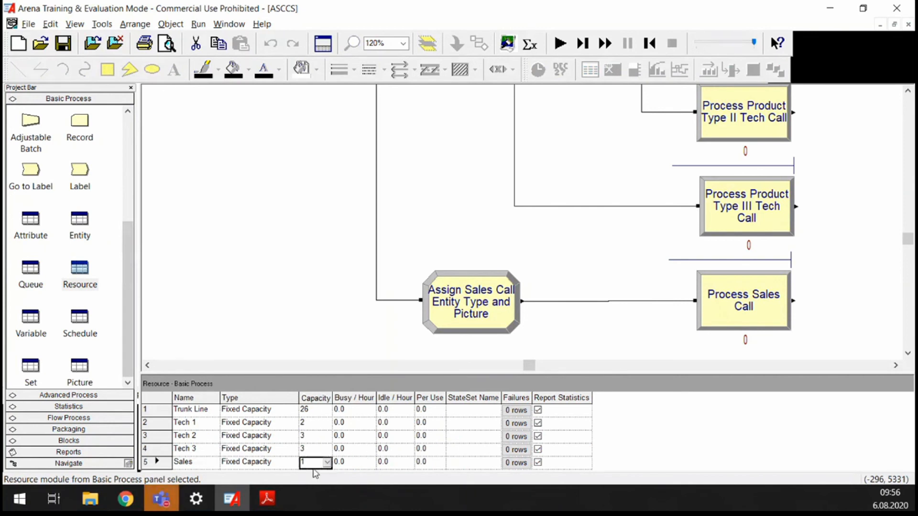
type("4")
key("Tab")
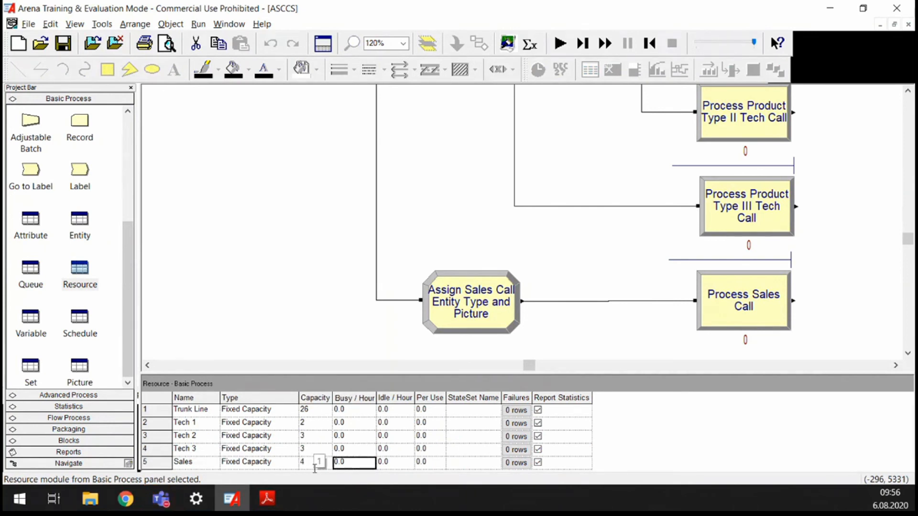